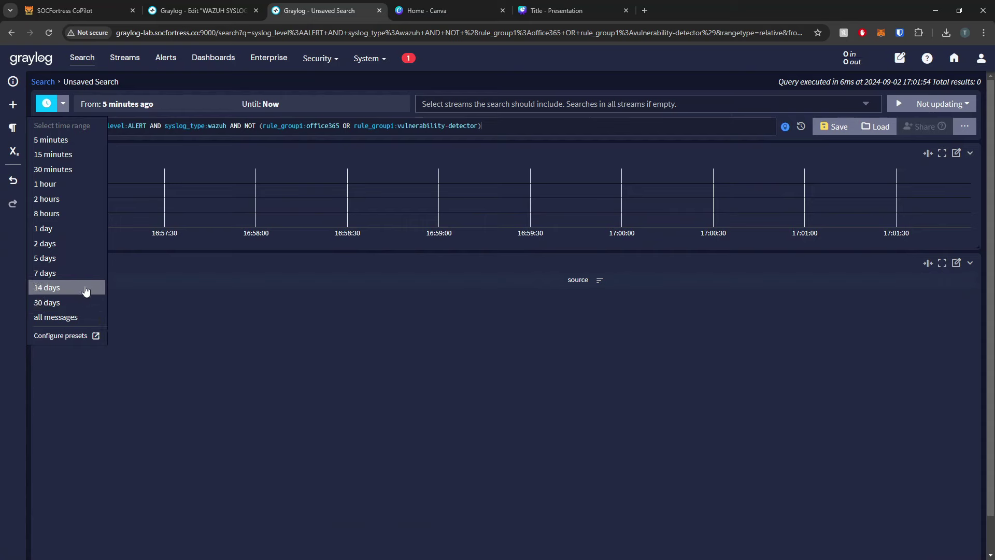
- Widen the Wazuh ALERT search's time range to the last 30 days
{"action": "left_click", "coordinate": [83, 303]}
- Rerun the search and inspect the first VirusTotal alert's syslog_type wazuh field
{"action": "left_click", "coordinate": [48, 134]}
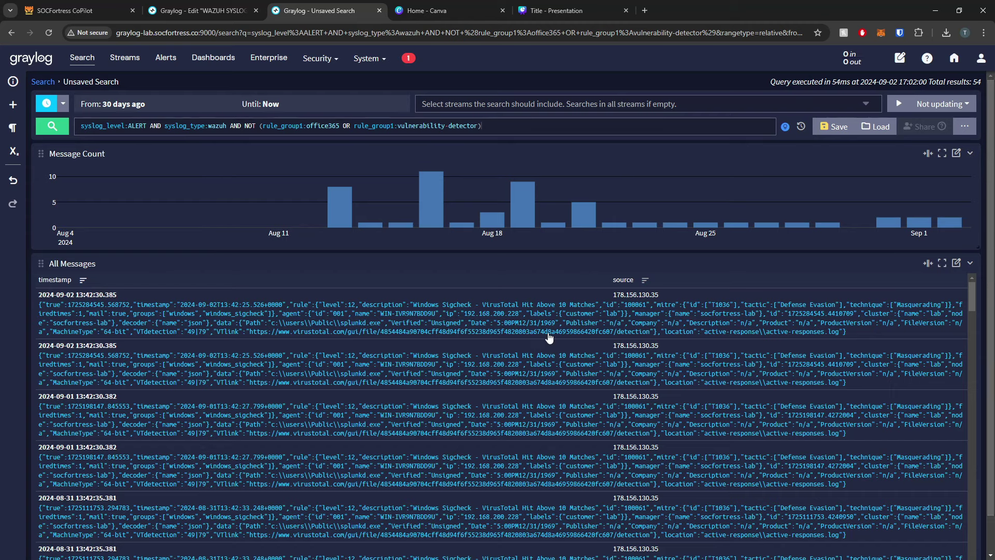
{"action": "left_click", "coordinate": [445, 314]}
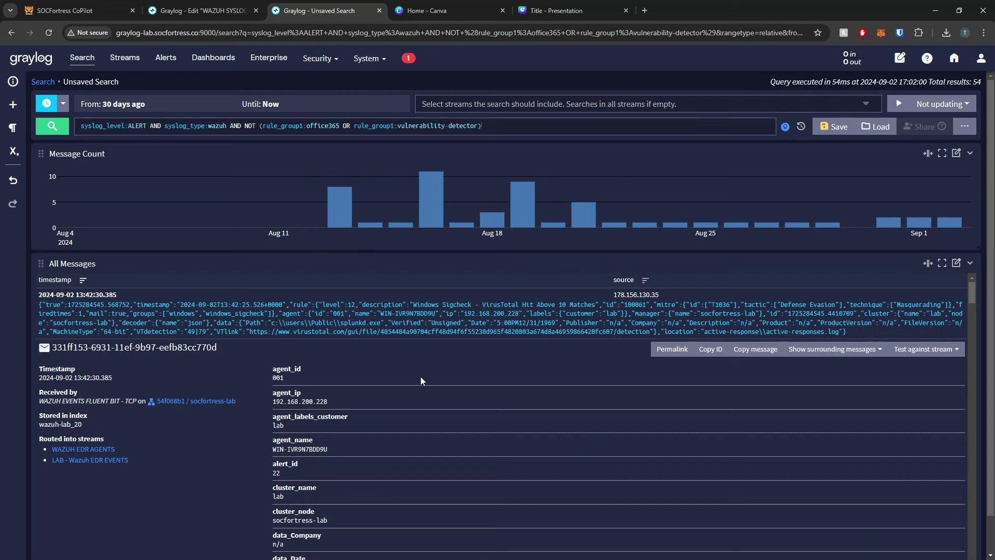
{"action": "scroll", "coordinate": [414, 387], "scroll_direction": "down", "scroll_amount": 15}
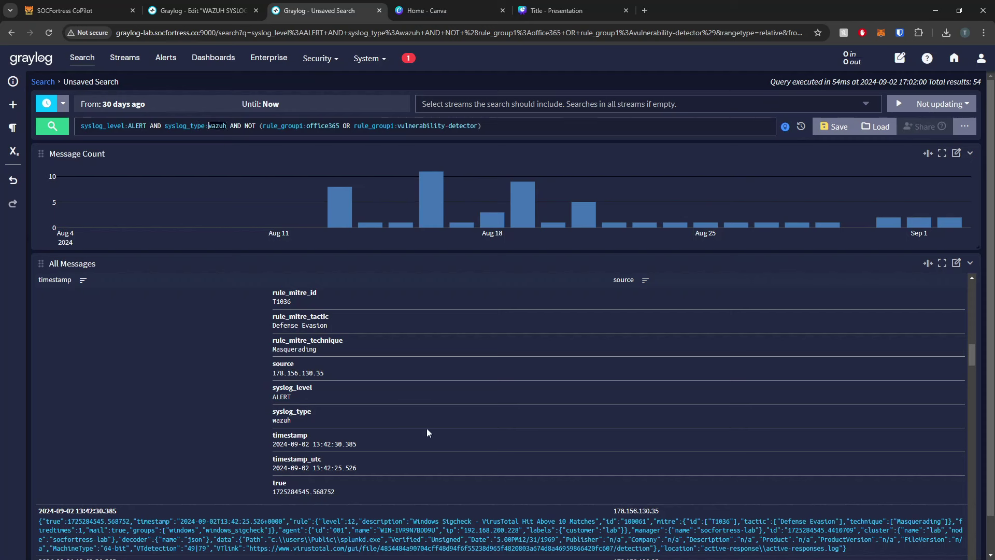
{"action": "left_click_drag", "start_coordinate": [269, 411], "coordinate": [304, 422]}
{"action": "left_click", "coordinate": [245, 120]}
- Point out the query's AND NOT exclusion and the rule_group1 field, then show the event definition
{"action": "left_click", "coordinate": [239, 126]}
{"action": "left_click_drag", "start_coordinate": [230, 126], "coordinate": [254, 128]}
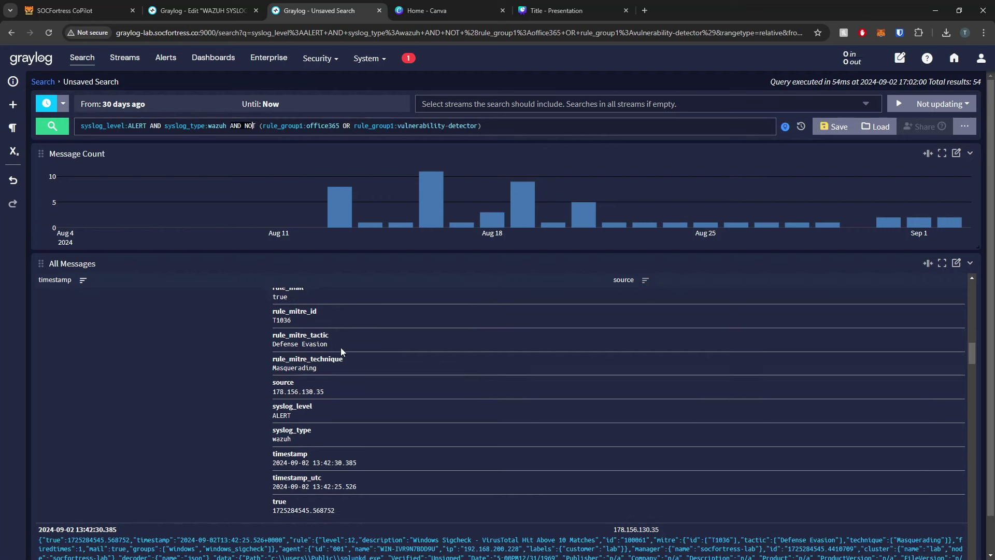
{"action": "scroll", "coordinate": [358, 352], "scroll_direction": "up", "scroll_amount": 5}
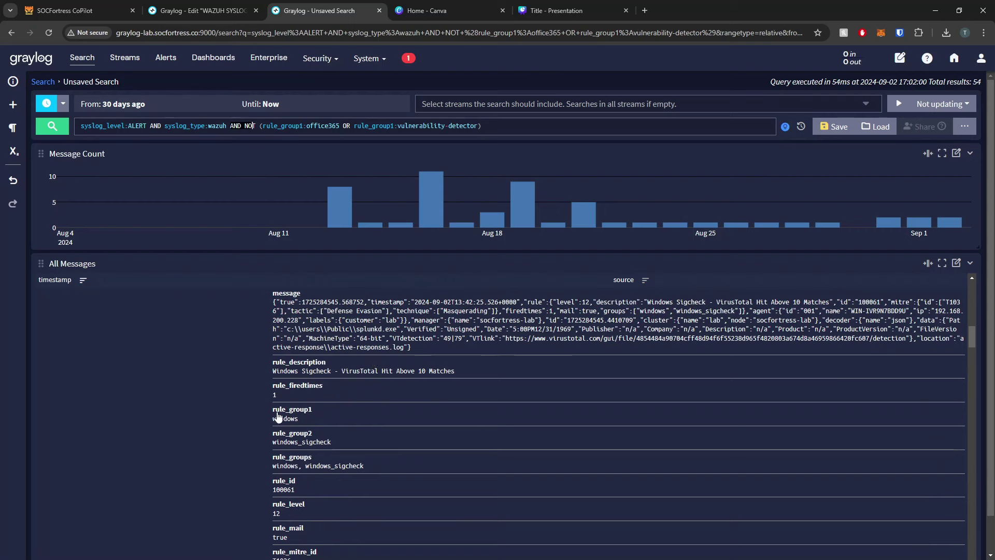
{"action": "left_click_drag", "start_coordinate": [293, 408], "coordinate": [314, 416]}
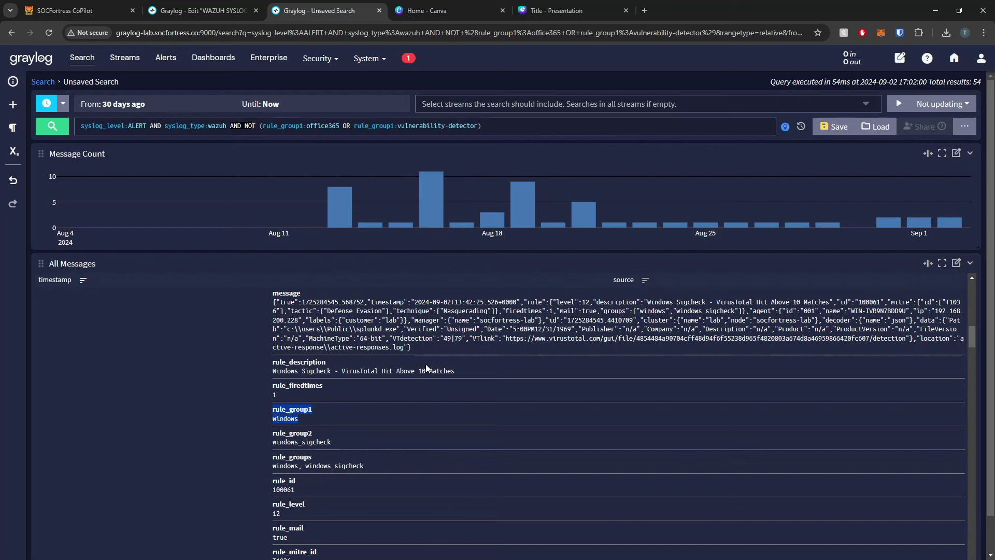
{"action": "left_click", "coordinate": [199, 11]}
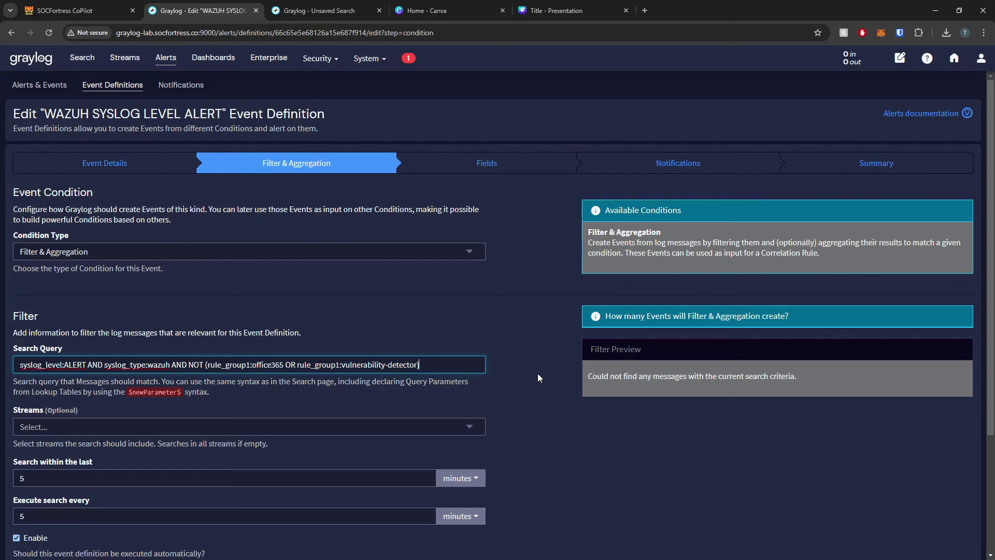
- Advance the WAZUH SYSLOG LEVEL ALERT definition to its Fields step and highlight CUSTOMER_CODE
{"action": "scroll", "coordinate": [537, 372], "scroll_direction": "down", "scroll_amount": 3}
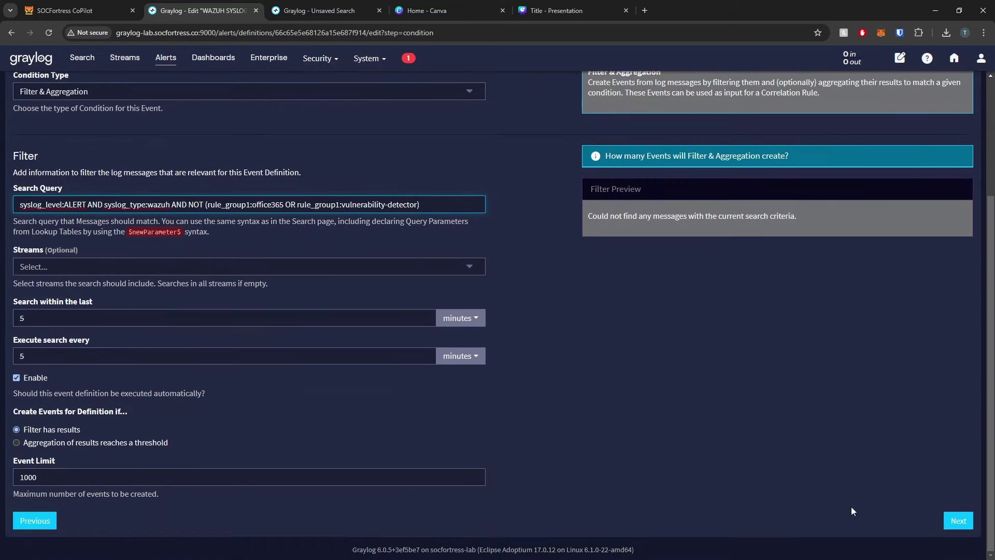
{"action": "left_click", "coordinate": [958, 521]}
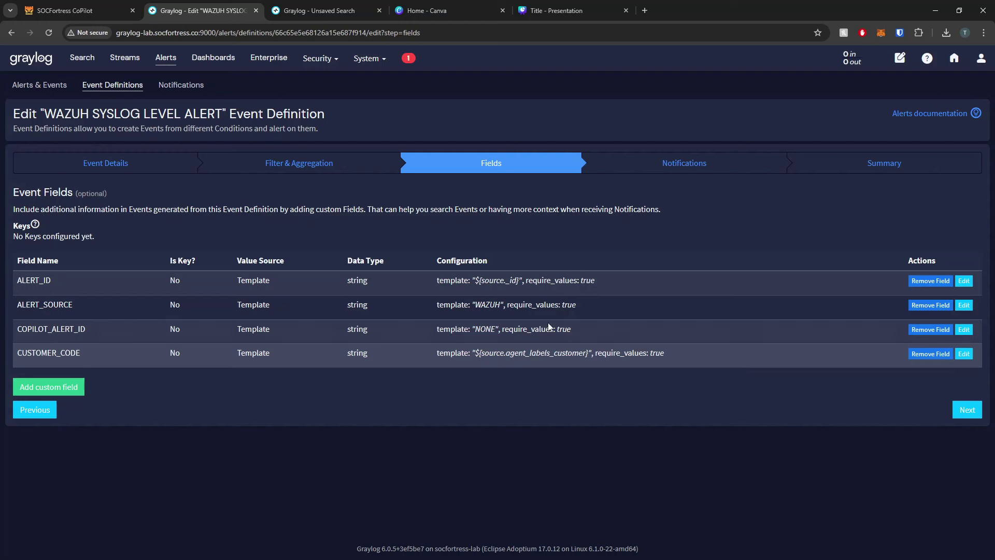
{"action": "left_click_drag", "start_coordinate": [17, 354], "coordinate": [589, 351]}
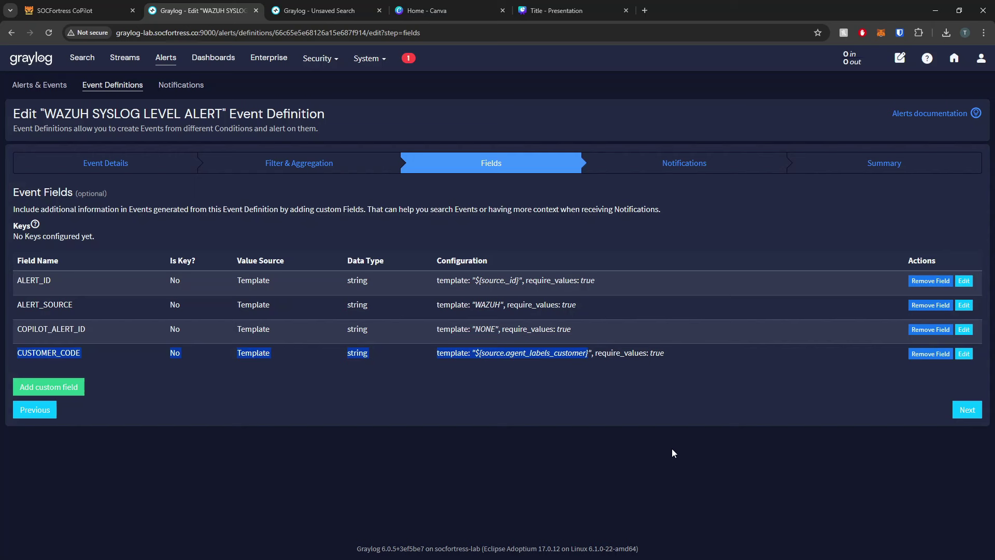
{"action": "left_click", "coordinate": [590, 357]}
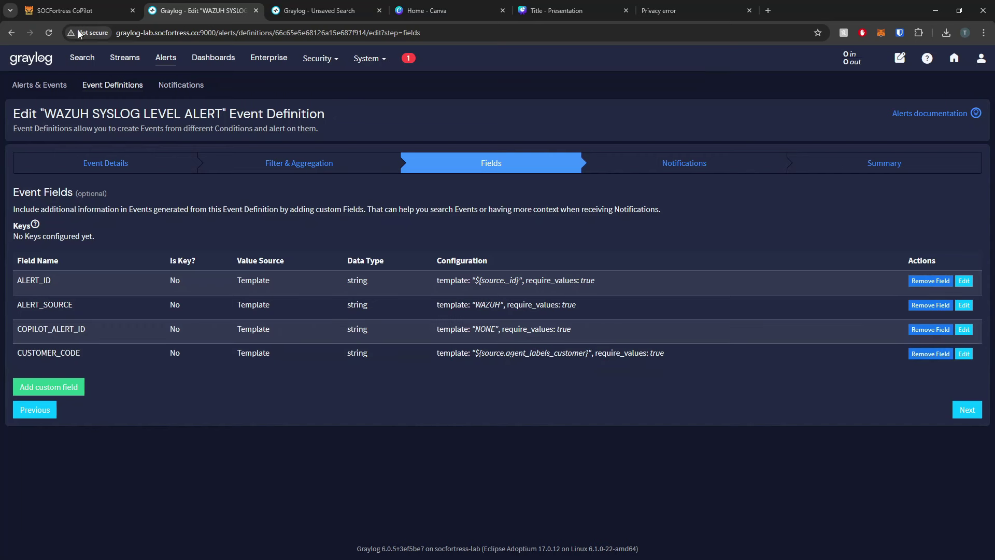
{"action": "left_click", "coordinate": [689, 10]}
- Log in to the Wazuh dashboard as admin with the saved account password
{"action": "left_click", "coordinate": [521, 307]}
{"action": "type", "text": "ad"}
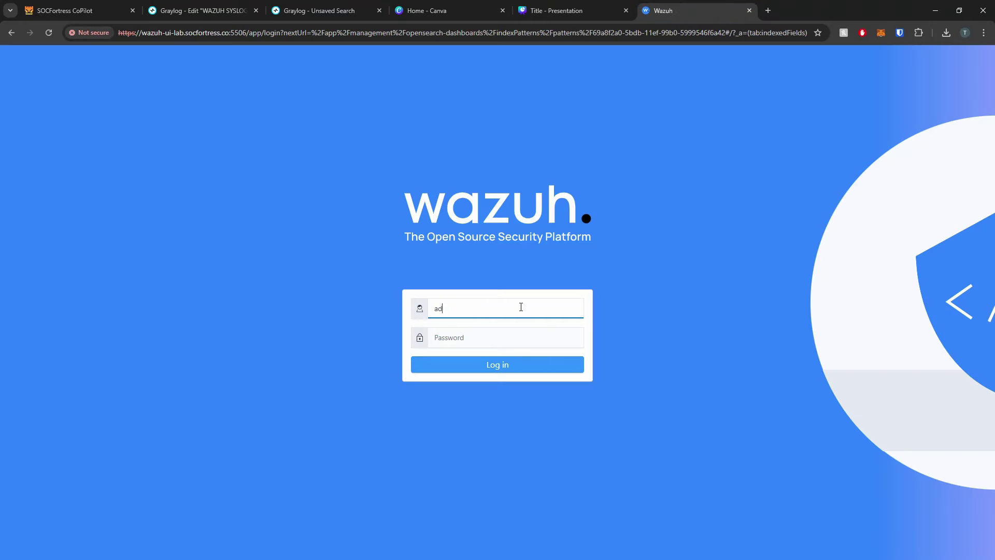
{"action": "type", "text": "min"}
{"action": "key", "text": "Tab"}
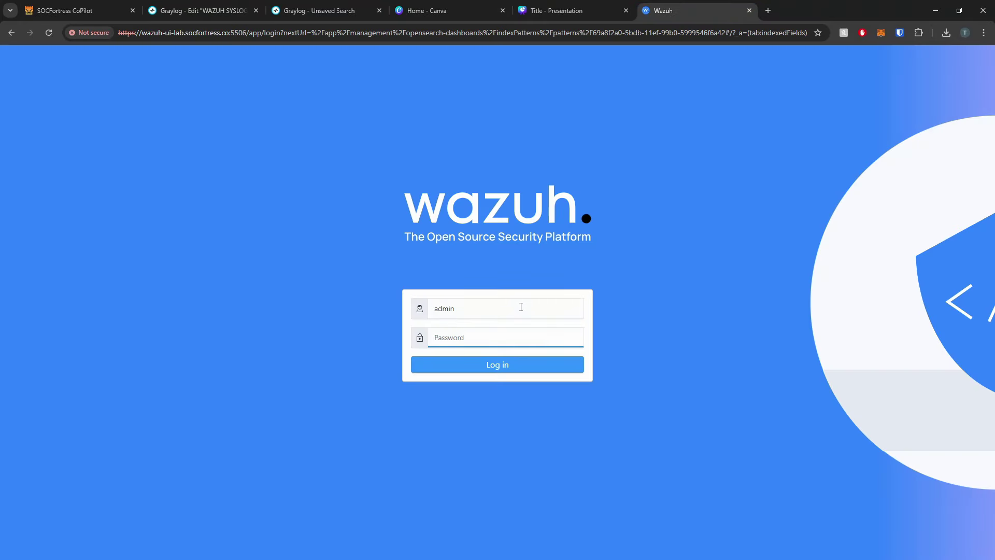
{"action": "key", "text": "ctrl+v"}
{"action": "key", "text": "Return"}
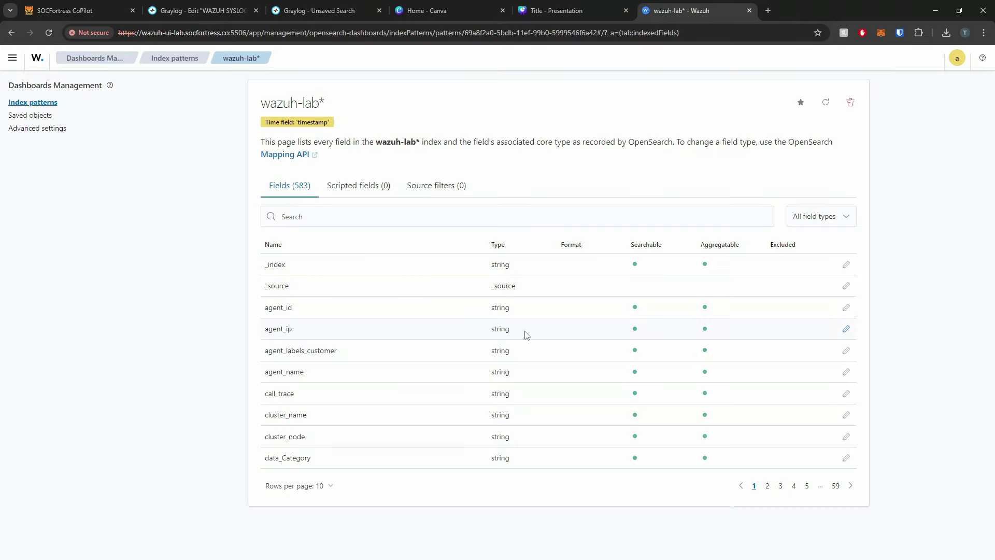
- Navigate through the Wazuh menu to the Endpoint Groups list
{"action": "left_click", "coordinate": [10, 60]}
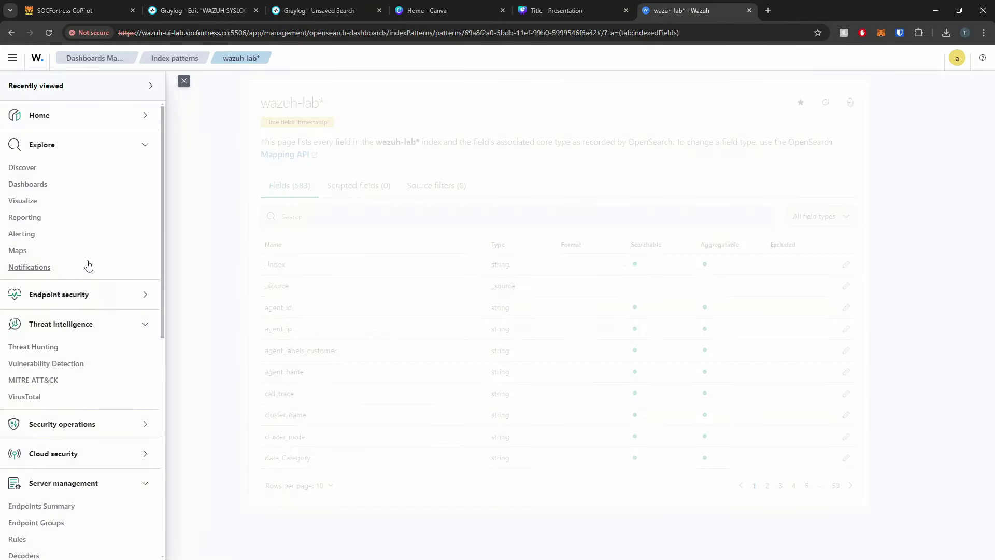
{"action": "scroll", "coordinate": [60, 394], "scroll_direction": "down", "scroll_amount": 3}
{"action": "left_click", "coordinate": [63, 368]}
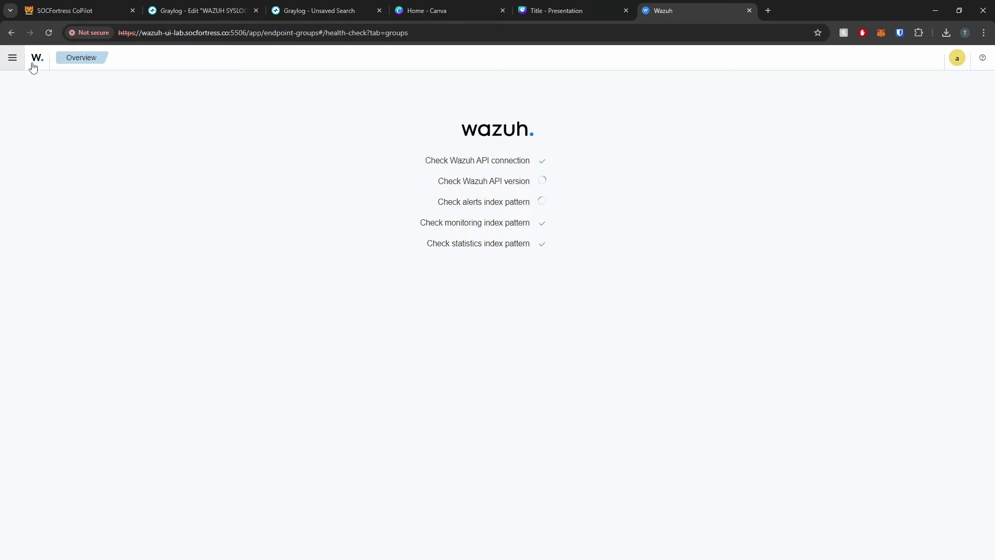
{"action": "left_click", "coordinate": [13, 59]}
{"action": "left_click", "coordinate": [67, 522]}
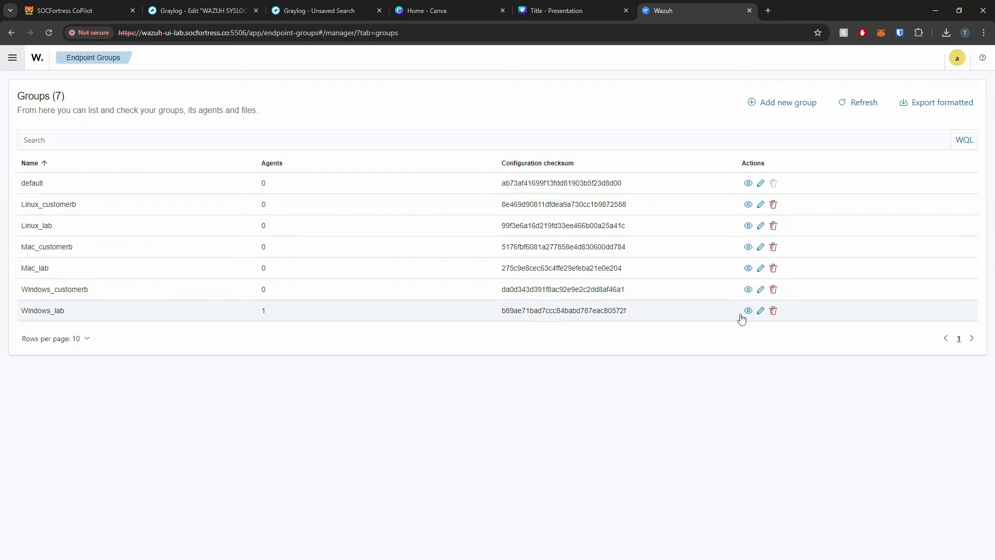
- Open Windows_lab's agent.conf and highlight its customer label value lab
{"action": "left_click", "coordinate": [760, 311]}
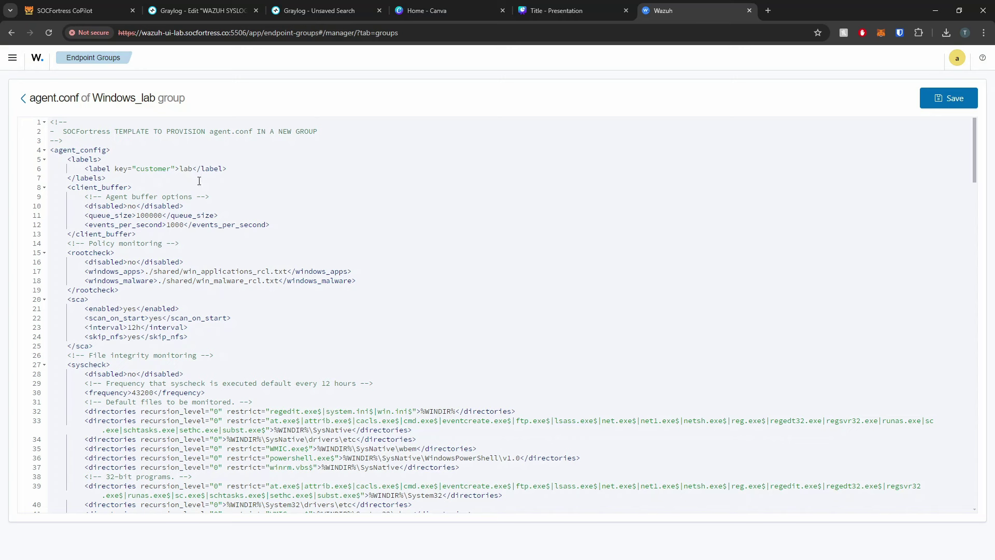
{"action": "double_click", "coordinate": [185, 168]}
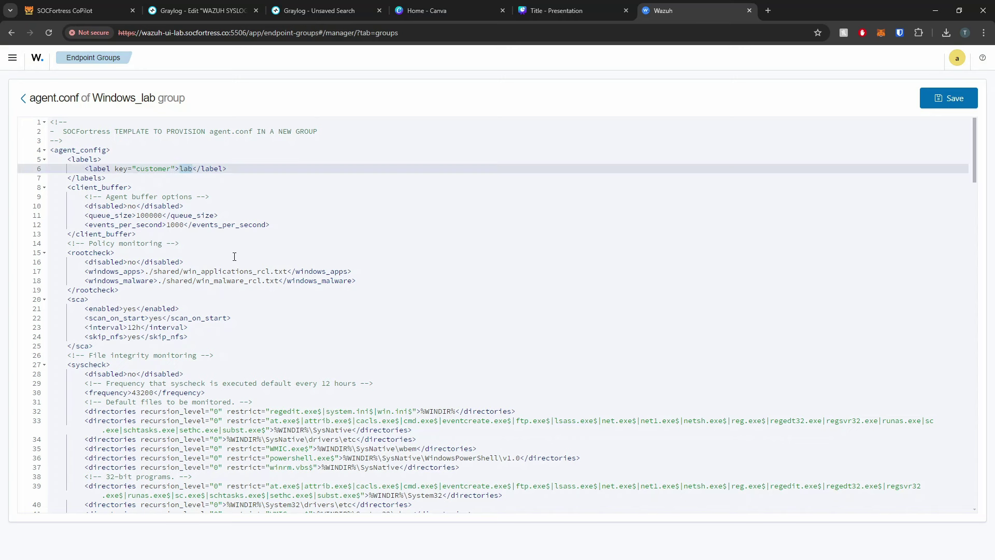
{"action": "double_click", "coordinate": [153, 169]}
{"action": "left_click", "coordinate": [179, 169]}
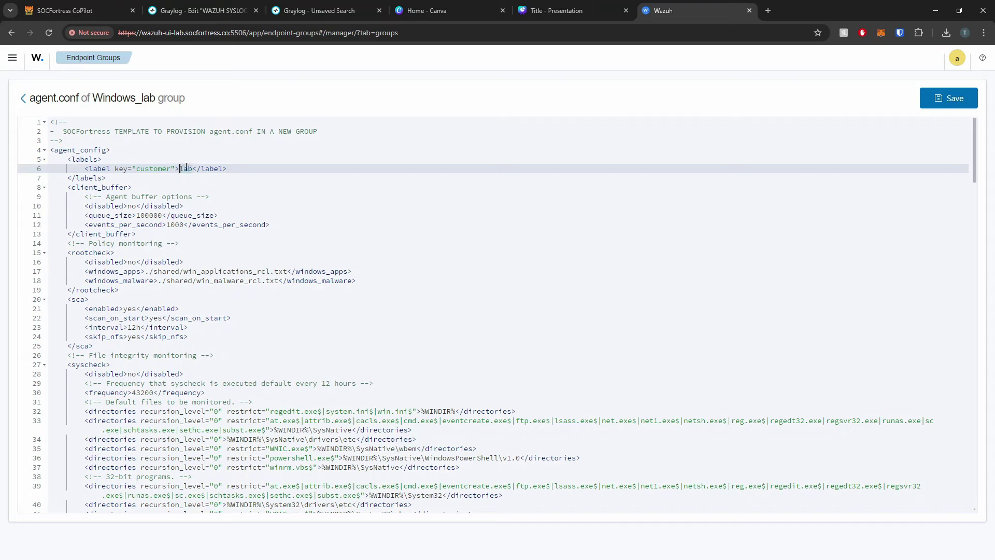
{"action": "left_click", "coordinate": [316, 11]}
- Highlight the alert's agent_labels_customer field and its lab value in the search results
{"action": "scroll", "coordinate": [394, 412], "scroll_direction": "up", "scroll_amount": 5}
{"action": "scroll", "coordinate": [394, 412], "scroll_direction": "up", "scroll_amount": 4}
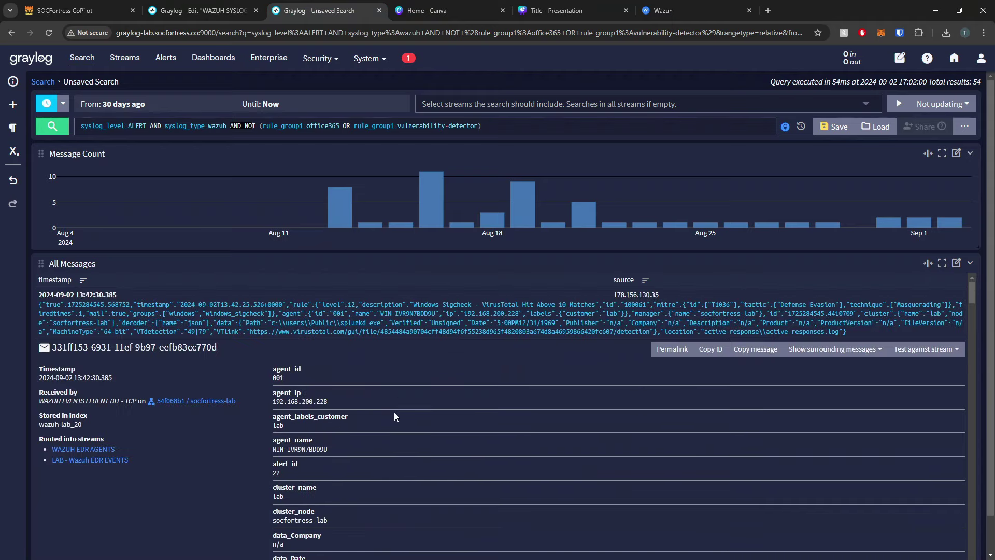
{"action": "scroll", "coordinate": [375, 389], "scroll_direction": "down", "scroll_amount": 1}
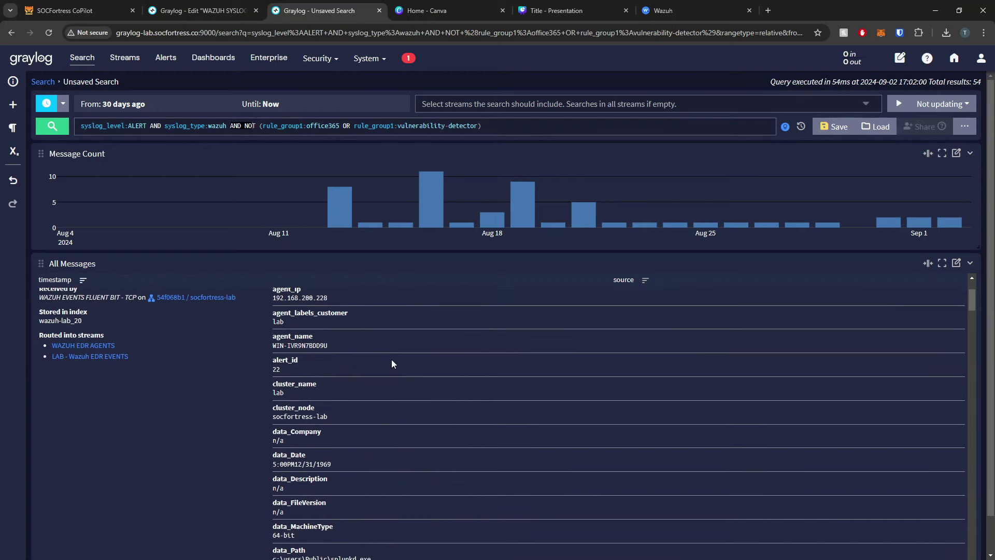
{"action": "left_click_drag", "start_coordinate": [272, 313], "coordinate": [311, 322]}
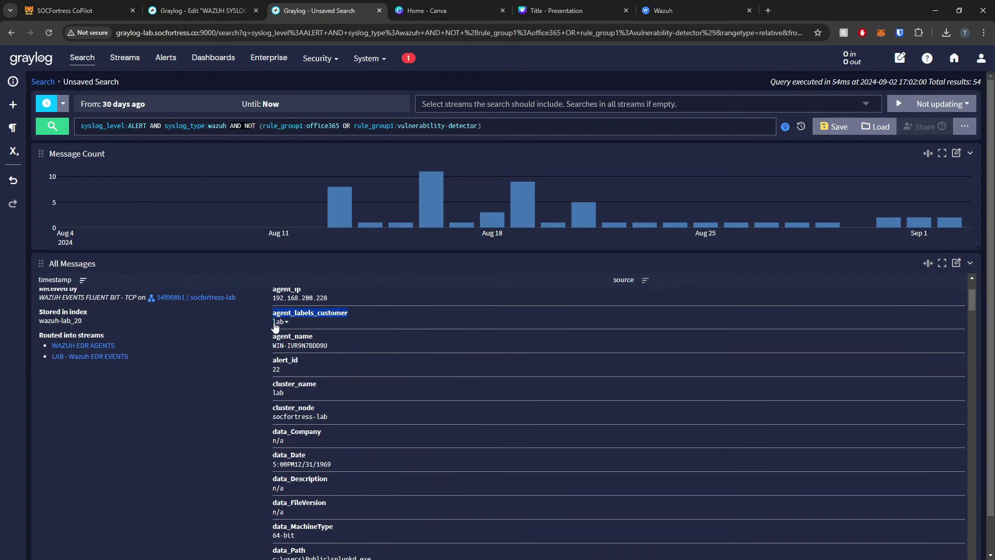
- Highlight agent_labels_customer in the CUSTOMER_CODE template, ending on the Fields step
{"action": "left_click", "coordinate": [217, 10]}
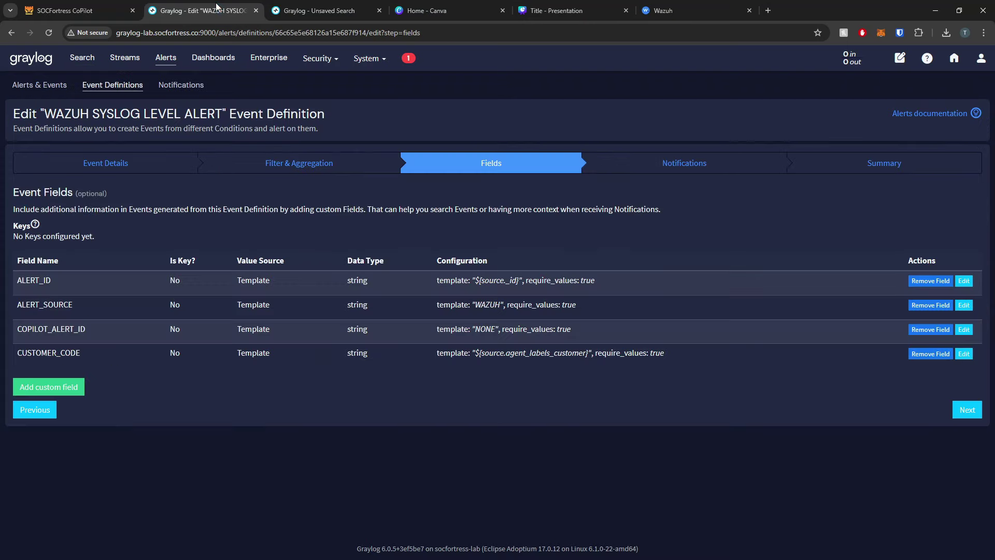
{"action": "left_click_drag", "start_coordinate": [505, 353], "coordinate": [586, 356]}
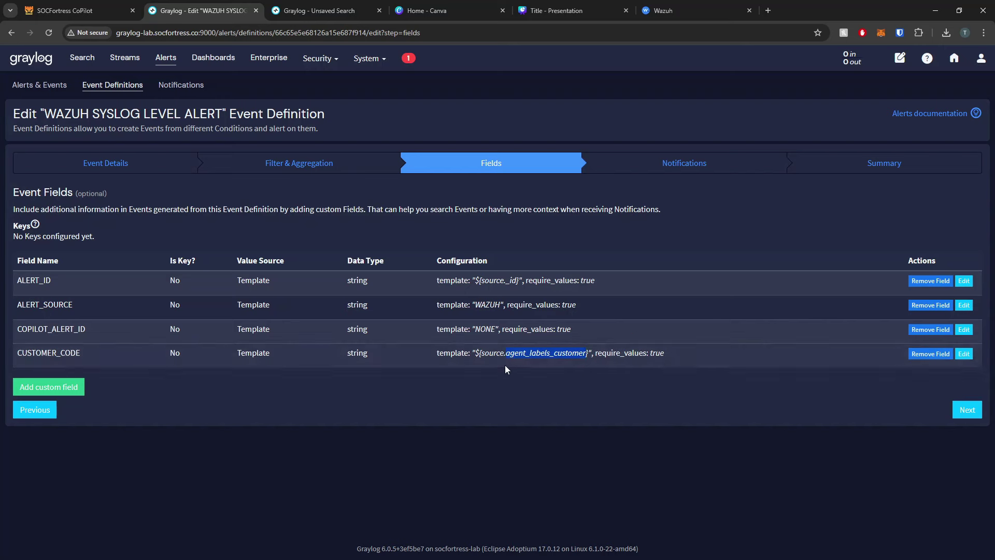
{"action": "left_click", "coordinate": [316, 10]}
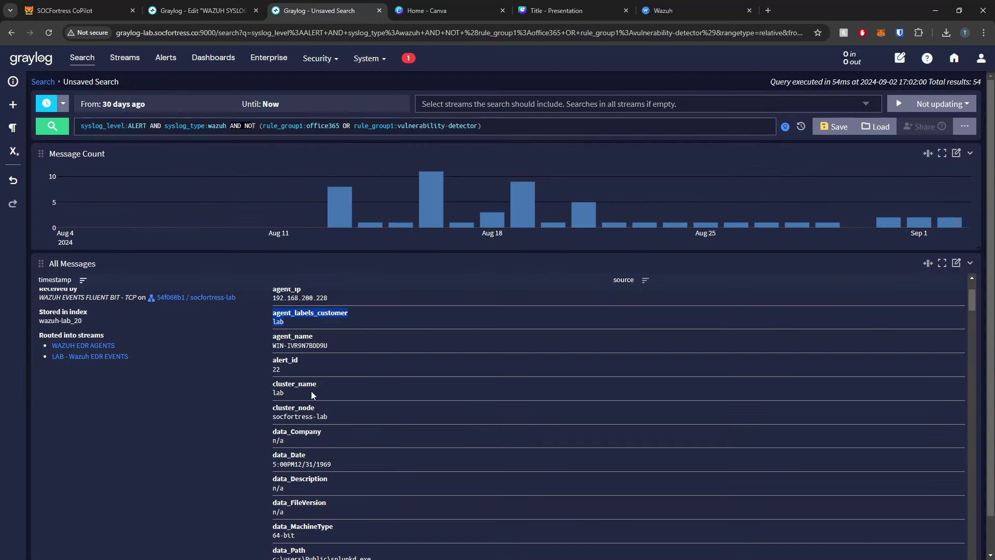
{"action": "mouse_move", "coordinate": [280, 323]}
{"action": "left_click", "coordinate": [76, 7]}
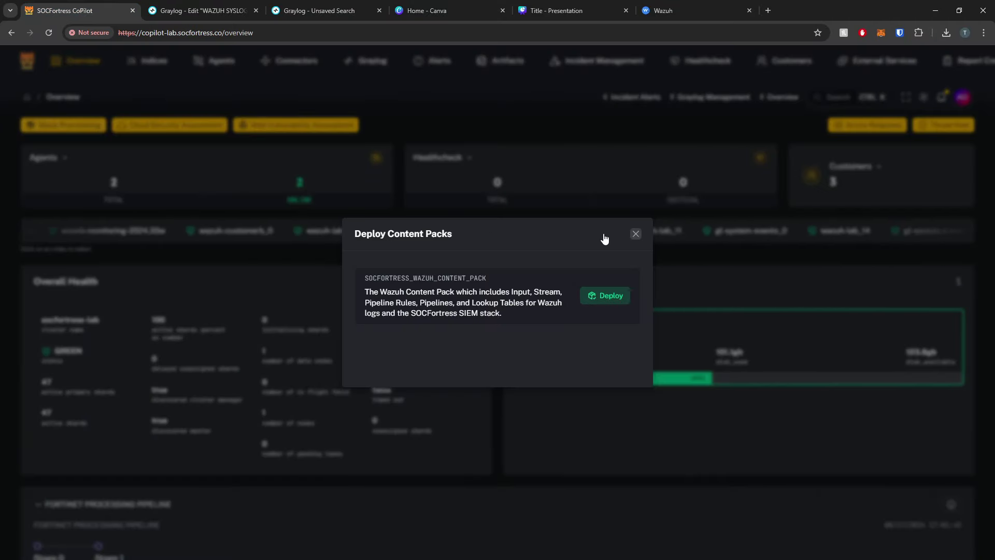
{"action": "left_click", "coordinate": [221, 9]}
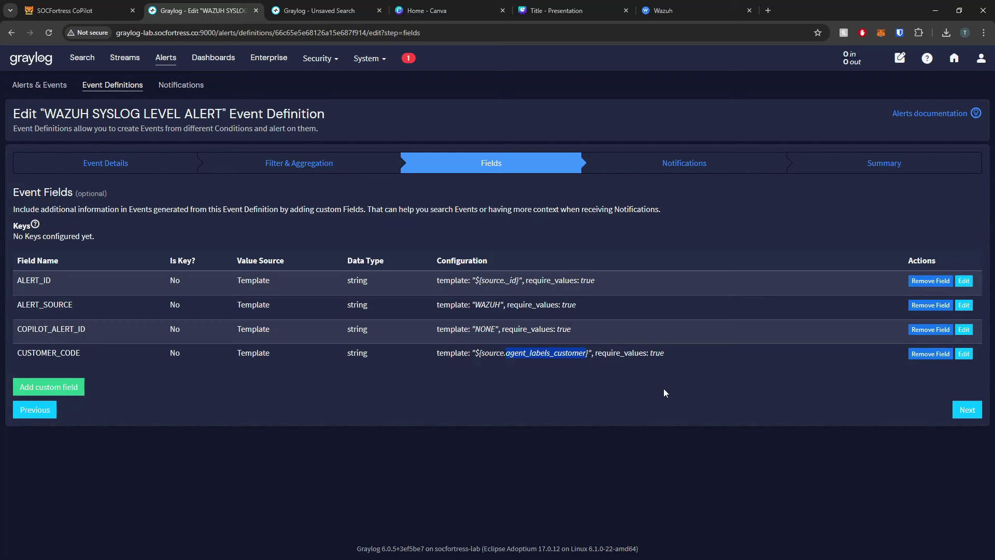
{"action": "left_click", "coordinate": [966, 412]}
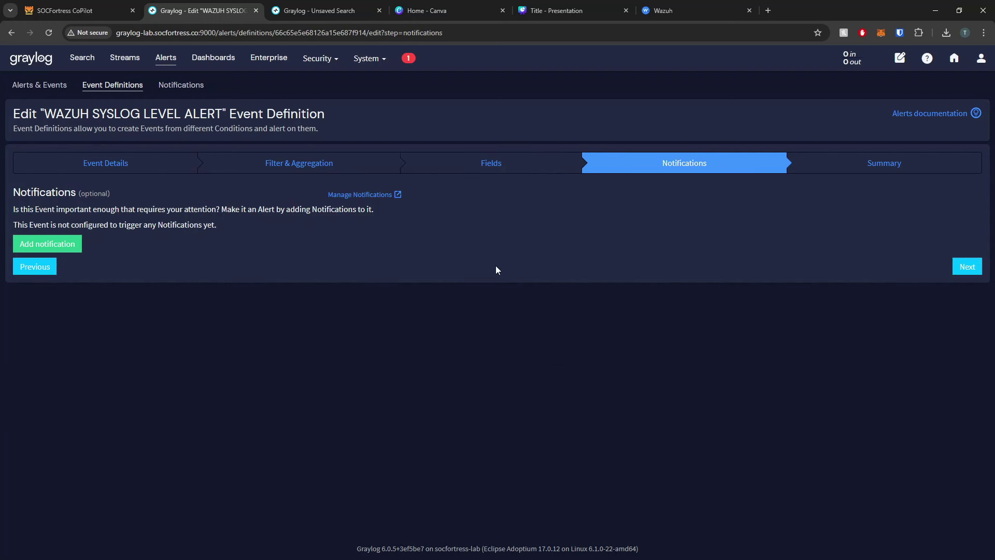
{"action": "left_click", "coordinate": [965, 266]}
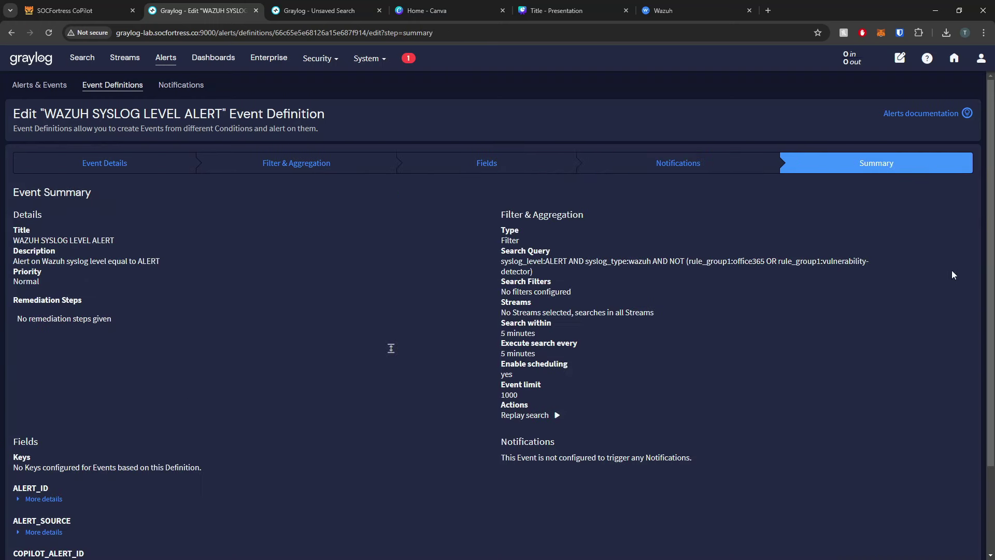
{"action": "scroll", "coordinate": [543, 415], "scroll_direction": "down", "scroll_amount": 2}
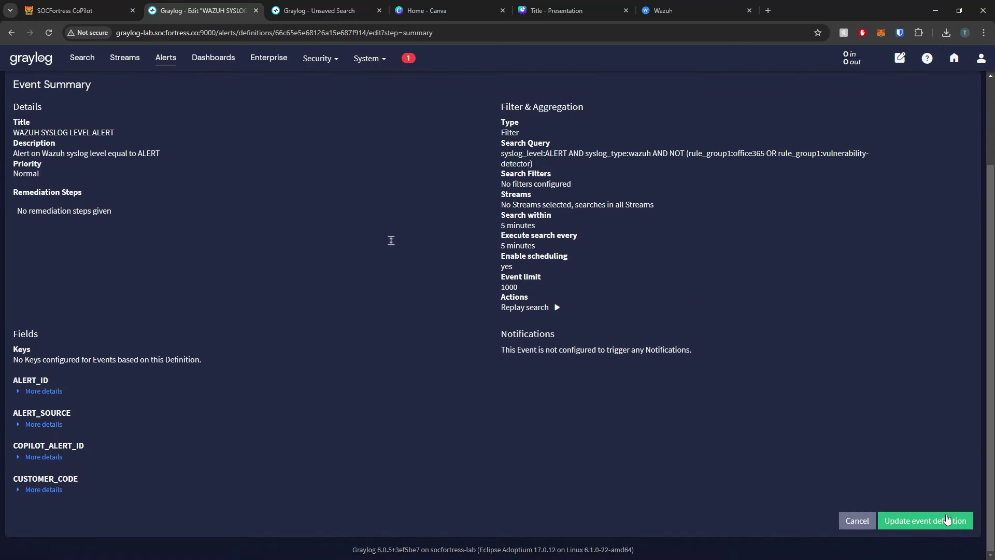
{"action": "left_click", "coordinate": [858, 523]}
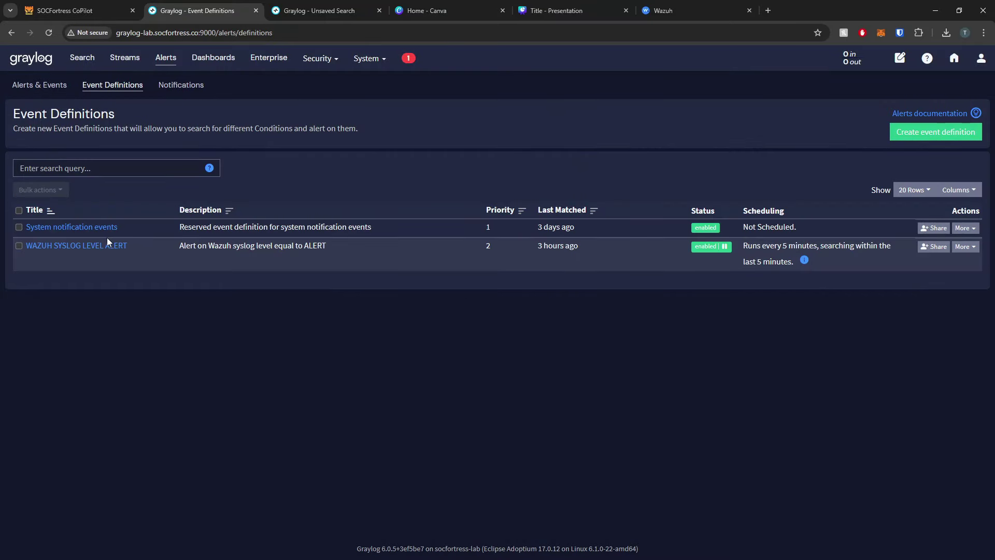
{"action": "left_click_drag", "start_coordinate": [106, 237], "coordinate": [818, 250]}
{"action": "left_click", "coordinate": [858, 295]}
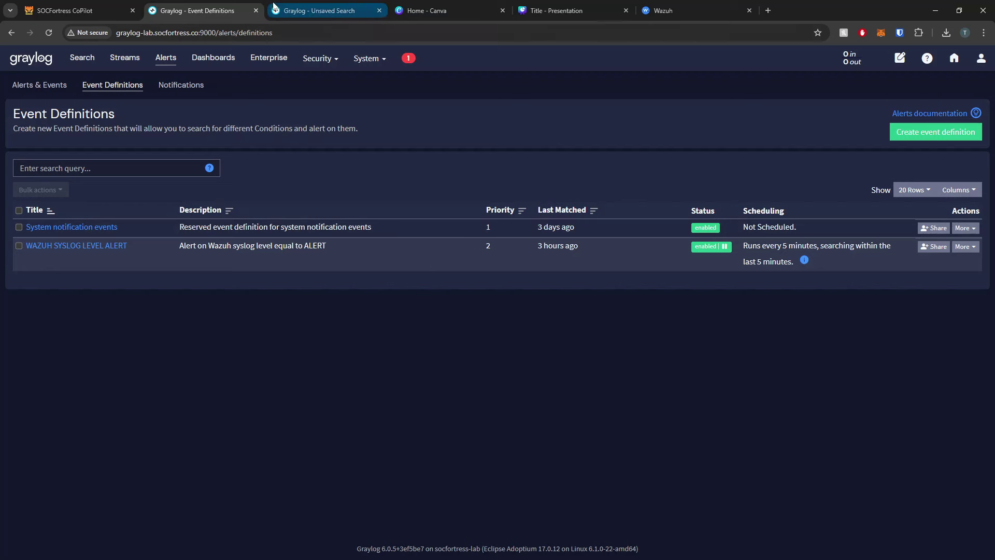
- Show the Graylog Finds Alert slide, then the enabled WAZUH SYSLOG LEVEL ALERT definition
{"action": "key", "text": "ctrl+5"}
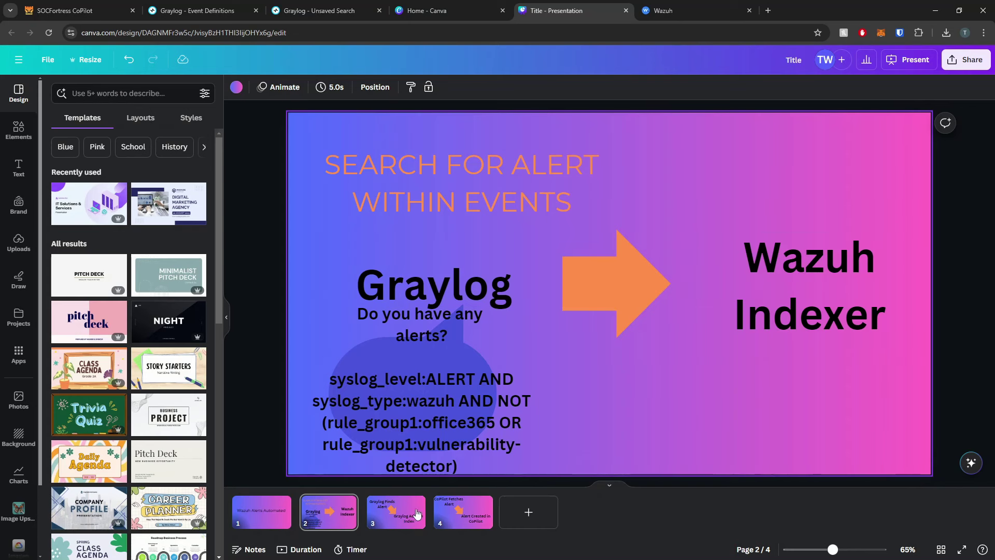
{"action": "left_click", "coordinate": [398, 523]}
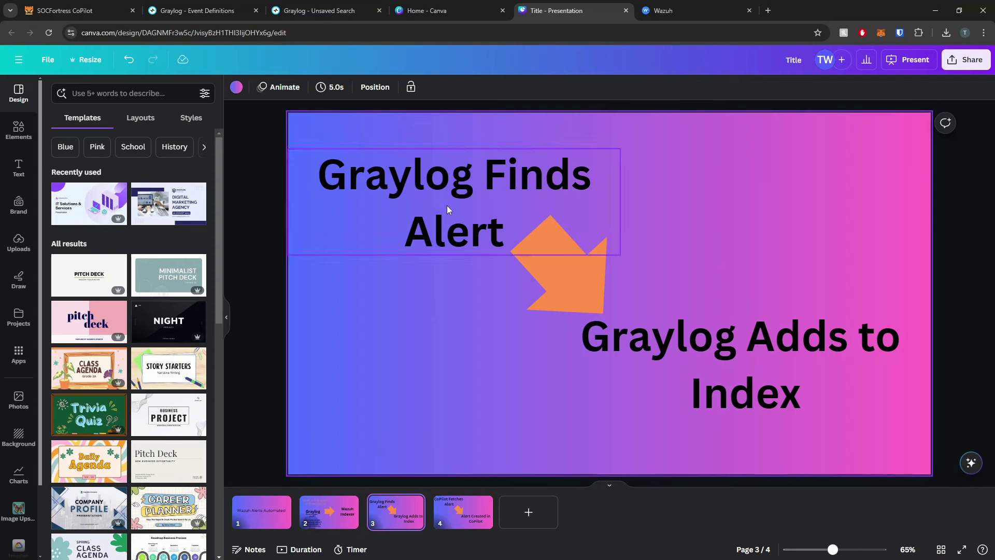
{"action": "left_click", "coordinate": [202, 6]}
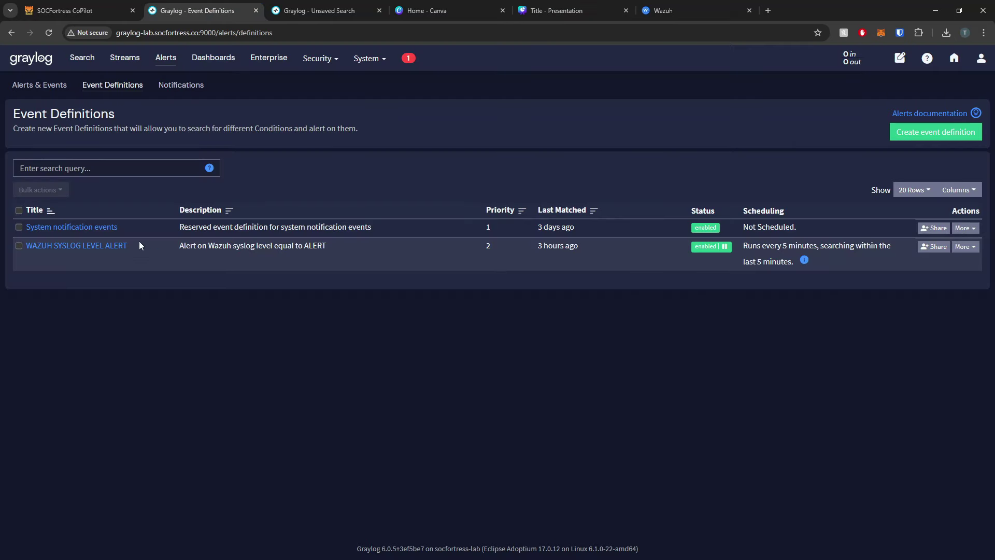
{"action": "left_click_drag", "start_coordinate": [139, 245], "coordinate": [37, 248]}
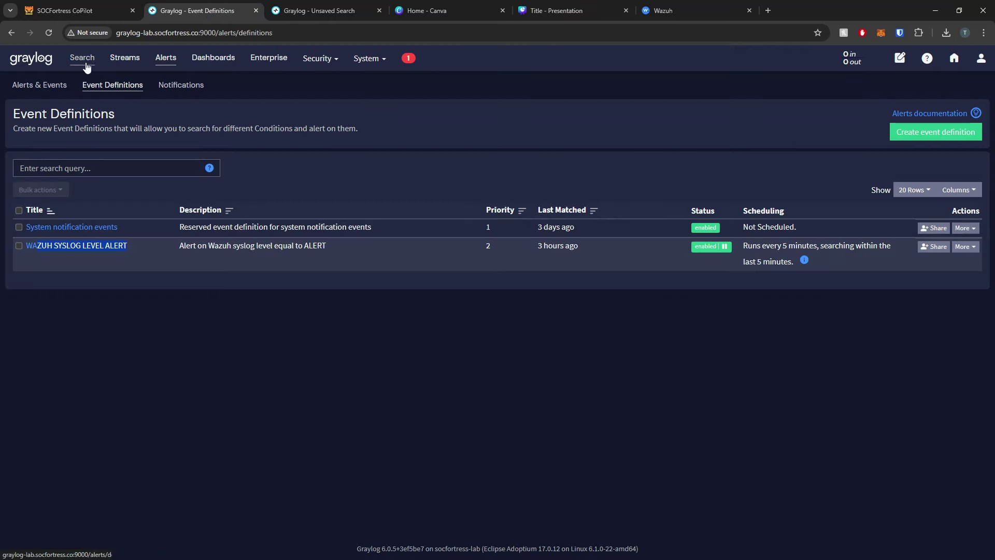
- Search the All events stream over the last 30 days
{"action": "left_click", "coordinate": [127, 61]}
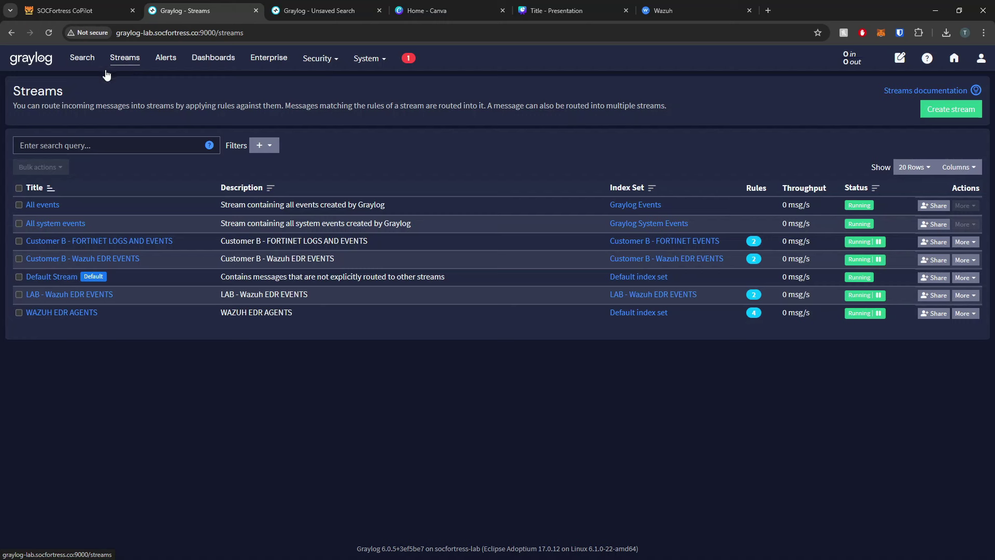
{"action": "left_click", "coordinate": [43, 207]}
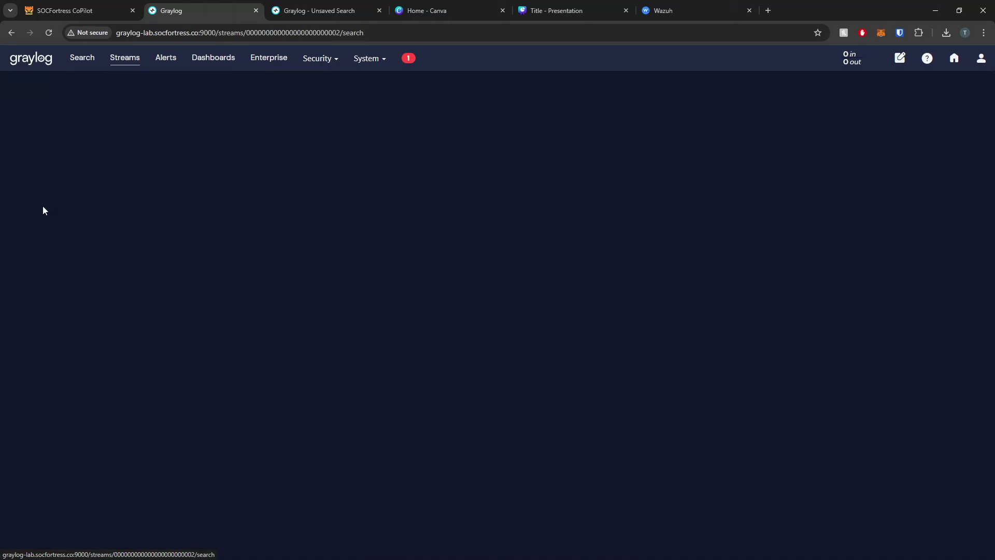
{"action": "left_click", "coordinate": [64, 104]}
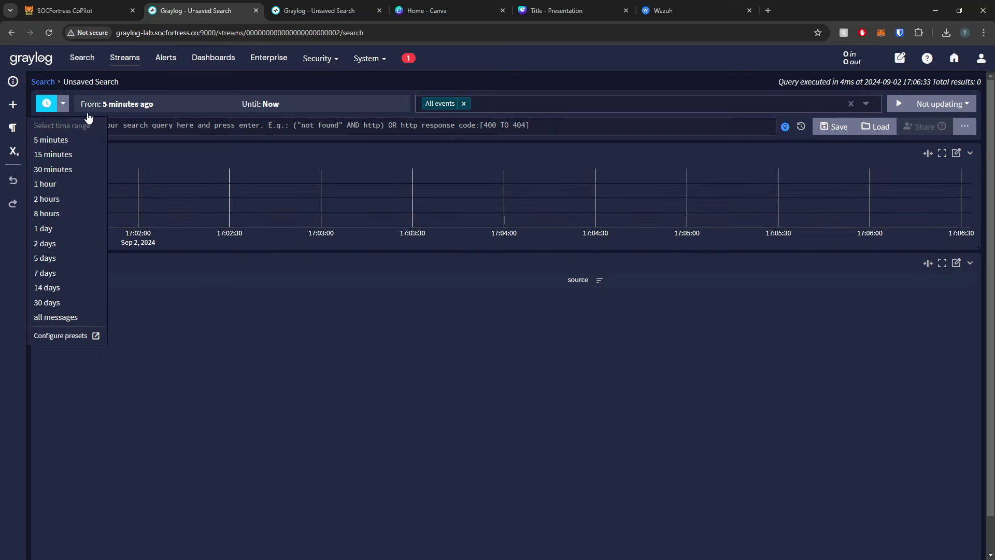
{"action": "left_click", "coordinate": [69, 302]}
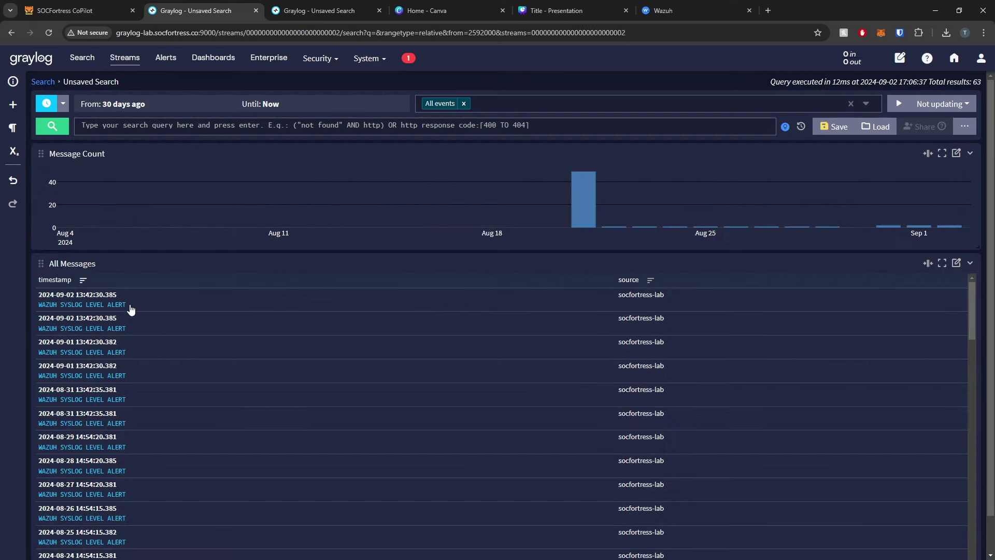
- Expand the newest alert event and highlight its gl-events_1 index name
{"action": "left_click", "coordinate": [169, 308]}
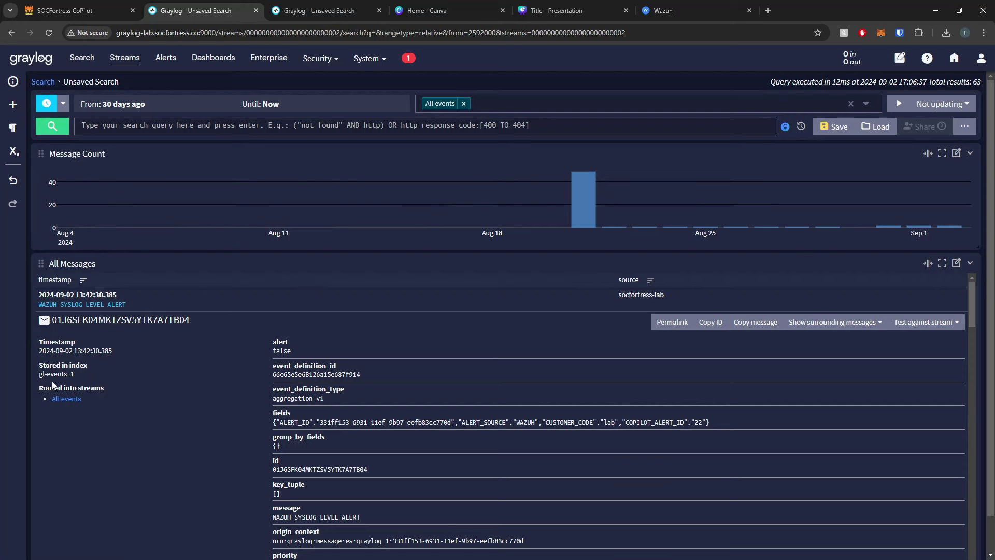
{"action": "left_click_drag", "start_coordinate": [35, 372], "coordinate": [80, 376]}
{"action": "left_click", "coordinate": [80, 372]}
{"action": "scroll", "coordinate": [160, 368], "scroll_direction": "down", "scroll_amount": 1}
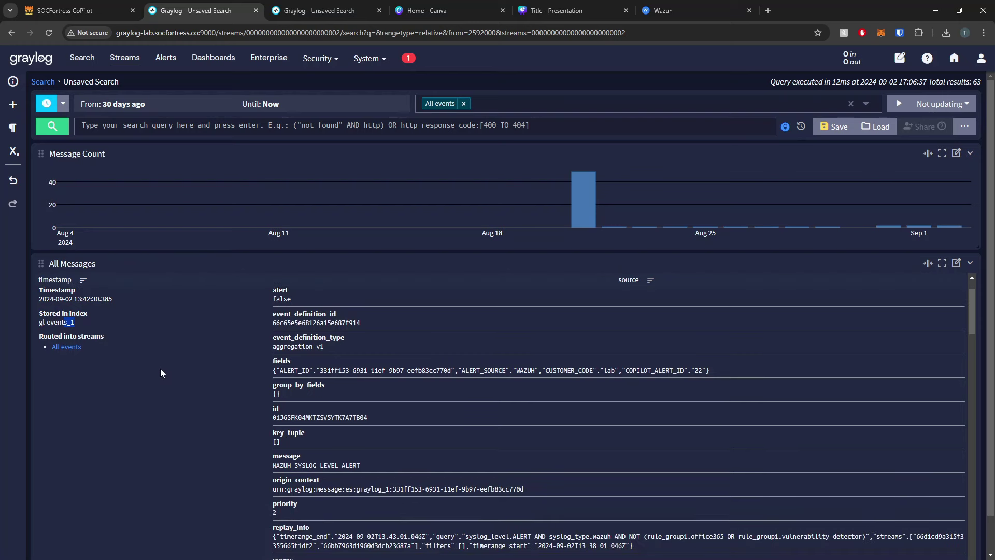
{"action": "scroll", "coordinate": [246, 386], "scroll_direction": "down", "scroll_amount": 1}
{"action": "scroll", "coordinate": [373, 327], "scroll_direction": "up", "scroll_amount": 1}
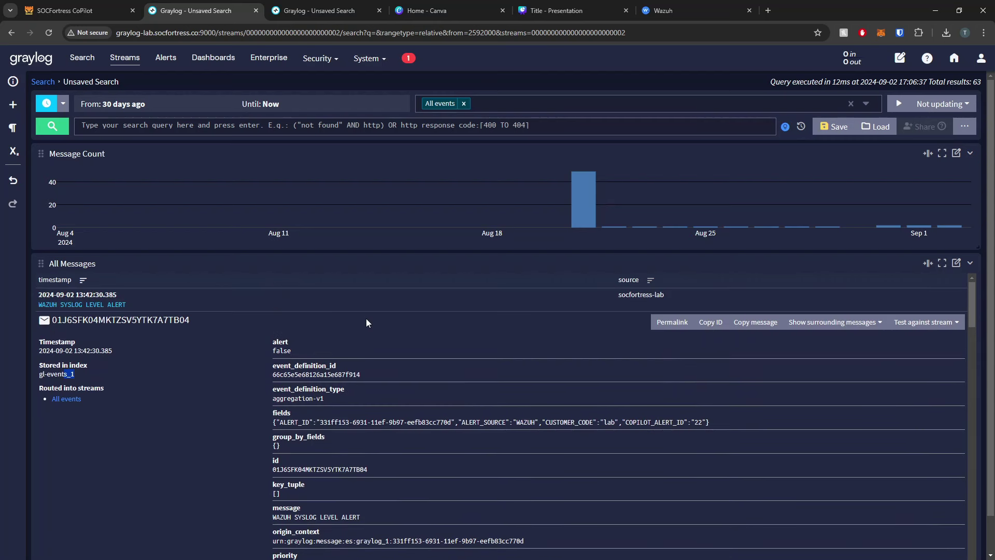
{"action": "left_click_drag", "start_coordinate": [40, 376], "coordinate": [81, 383]}
{"action": "left_click", "coordinate": [78, 10]}
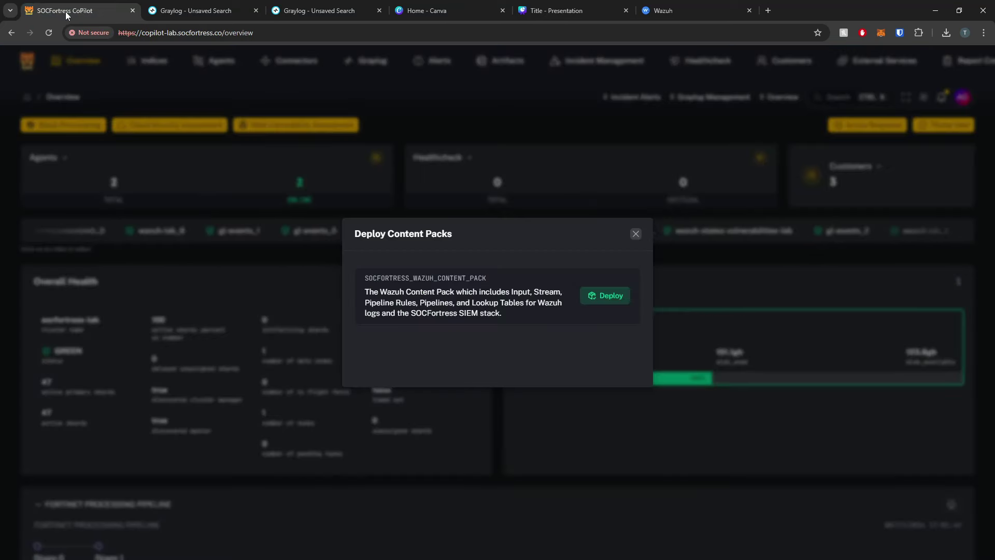
- Show the CoPilot Fetches Alert slide, then return to the Graylog alert message
{"action": "left_click", "coordinate": [592, 10]}
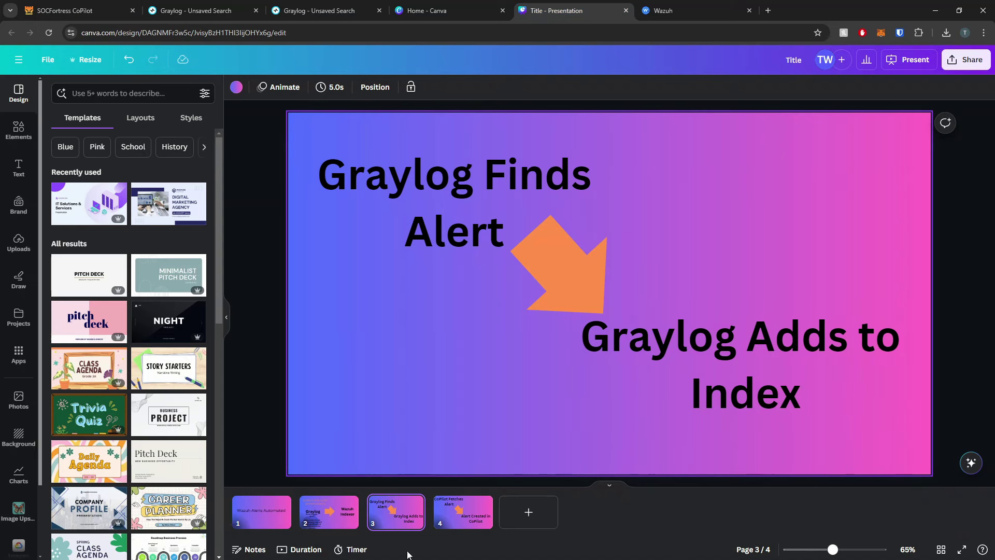
{"action": "left_click", "coordinate": [471, 520]}
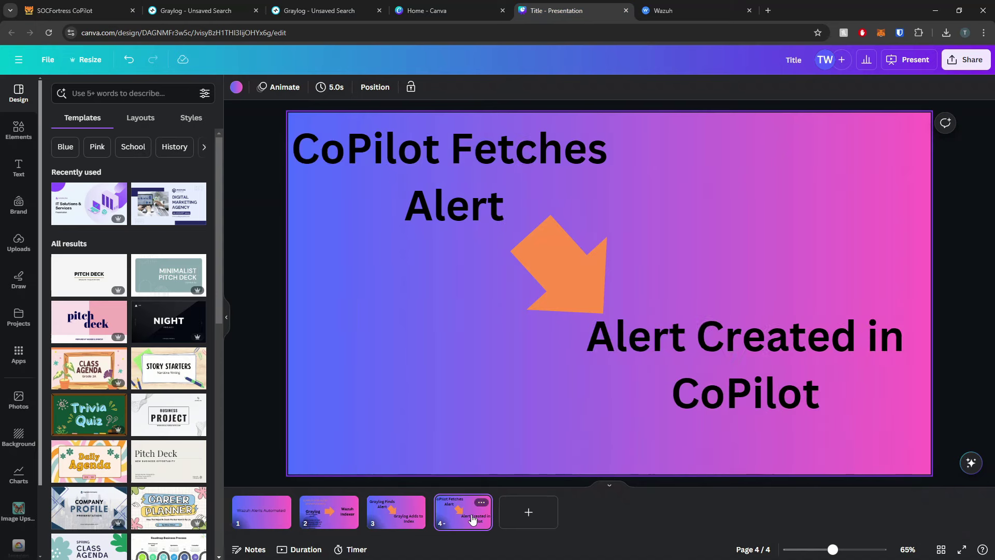
{"action": "left_click", "coordinate": [409, 524]}
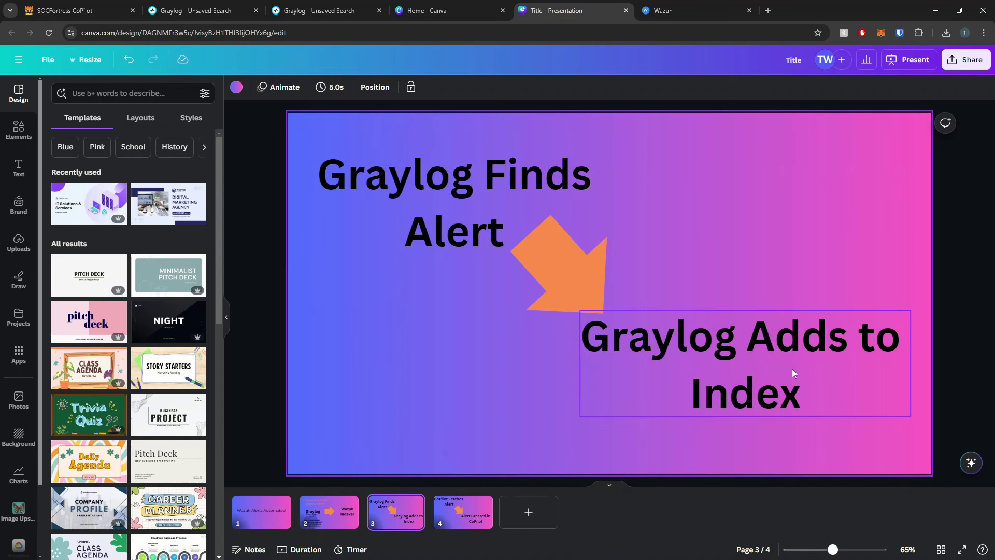
{"action": "left_click", "coordinate": [477, 516]}
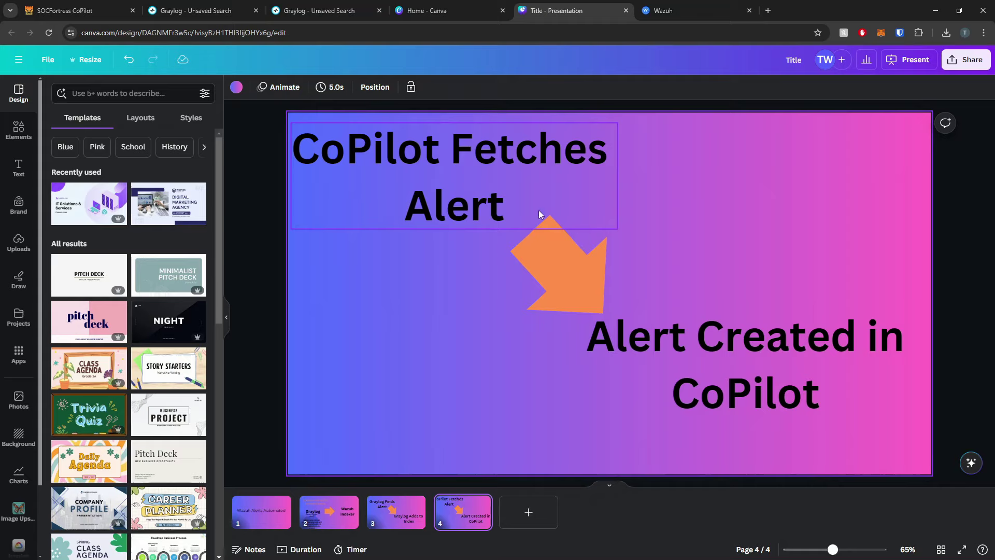
{"action": "left_click", "coordinate": [192, 11]}
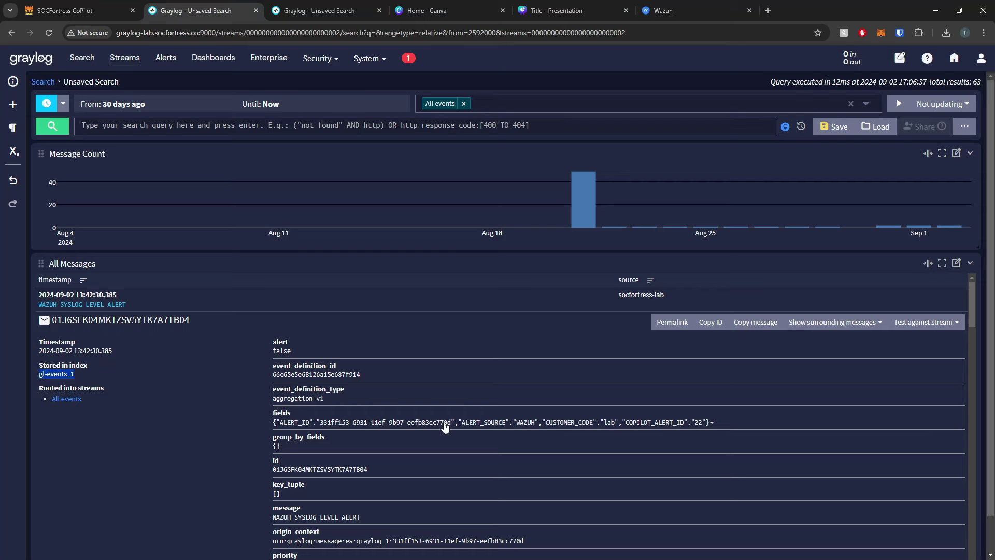
- Find the alert UUID within the message's origin_context and highlight it
{"action": "scroll", "coordinate": [498, 436], "scroll_direction": "down", "scroll_amount": 6}
{"action": "scroll", "coordinate": [517, 428], "scroll_direction": "up", "scroll_amount": 6}
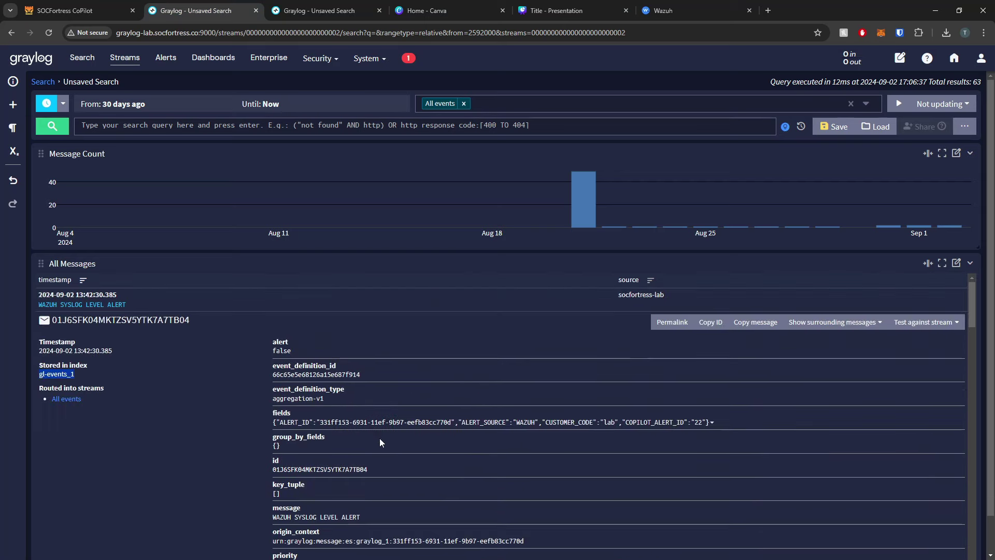
{"action": "scroll", "coordinate": [332, 381], "scroll_direction": "down", "scroll_amount": 6}
{"action": "scroll", "coordinate": [327, 376], "scroll_direction": "up", "scroll_amount": 5}
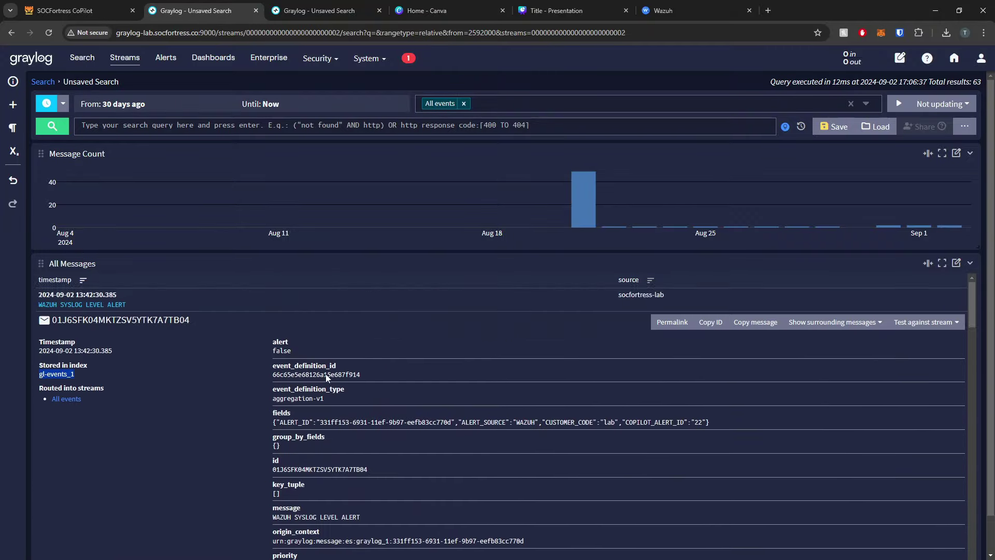
{"action": "scroll", "coordinate": [325, 371], "scroll_direction": "down", "scroll_amount": 4}
{"action": "scroll", "coordinate": [322, 356], "scroll_direction": "up", "scroll_amount": 4}
{"action": "scroll", "coordinate": [381, 369], "scroll_direction": "down", "scroll_amount": 2}
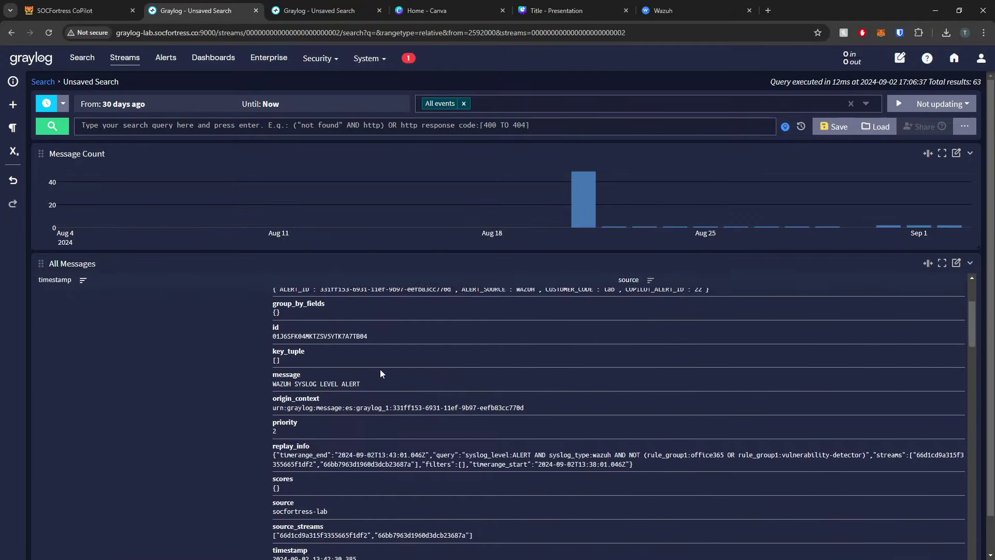
{"action": "scroll", "coordinate": [380, 369], "scroll_direction": "up", "scroll_amount": 3}
{"action": "scroll", "coordinate": [381, 369], "scroll_direction": "down", "scroll_amount": 1}
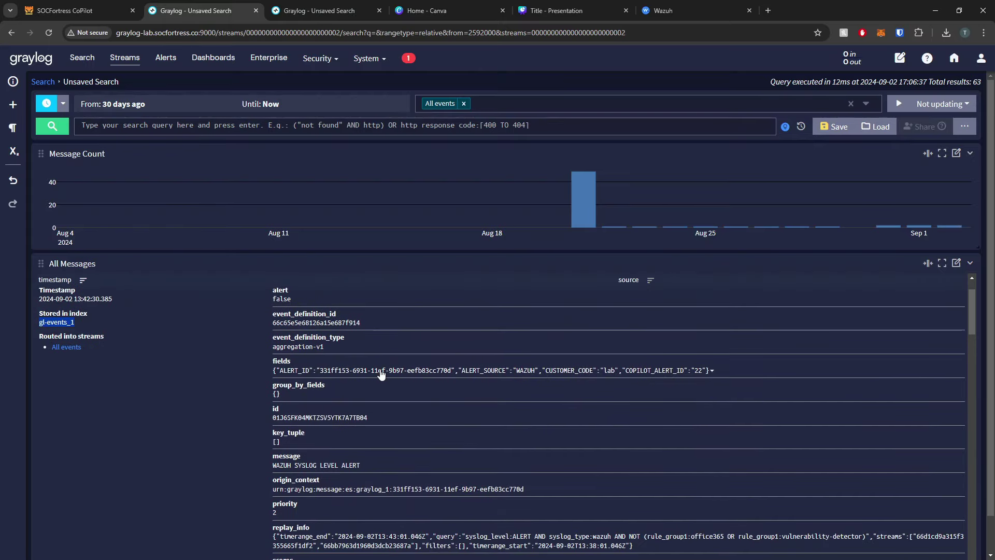
{"action": "scroll", "coordinate": [399, 370], "scroll_direction": "down", "scroll_amount": 1}
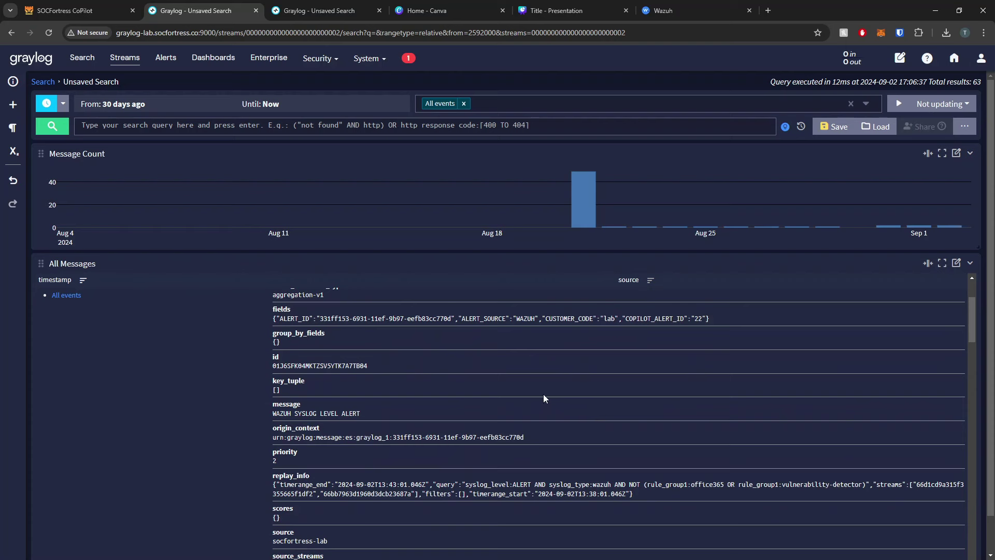
{"action": "scroll", "coordinate": [533, 390], "scroll_direction": "down", "scroll_amount": 1}
{"action": "scroll", "coordinate": [533, 390], "scroll_direction": "up", "scroll_amount": 1}
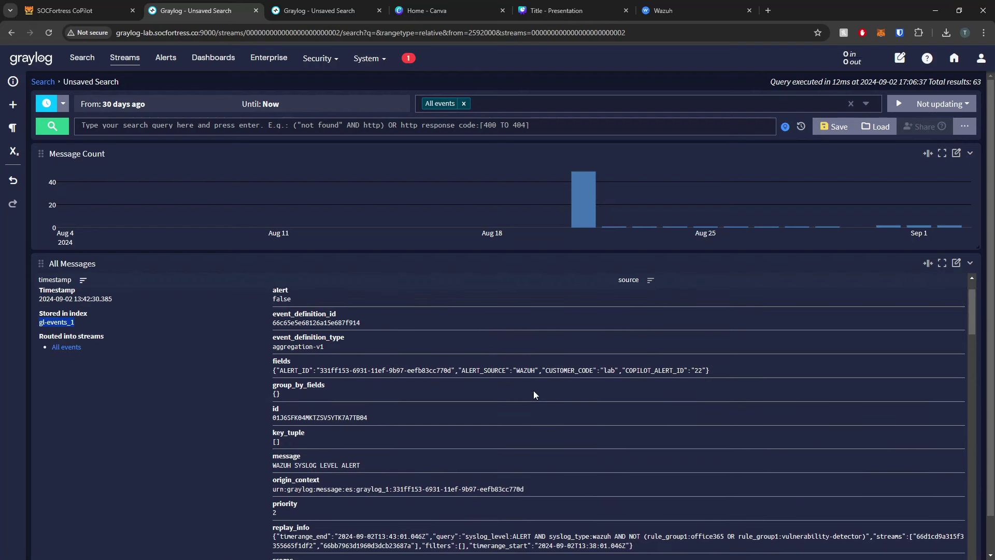
{"action": "scroll", "coordinate": [534, 390], "scroll_direction": "down", "scroll_amount": 1}
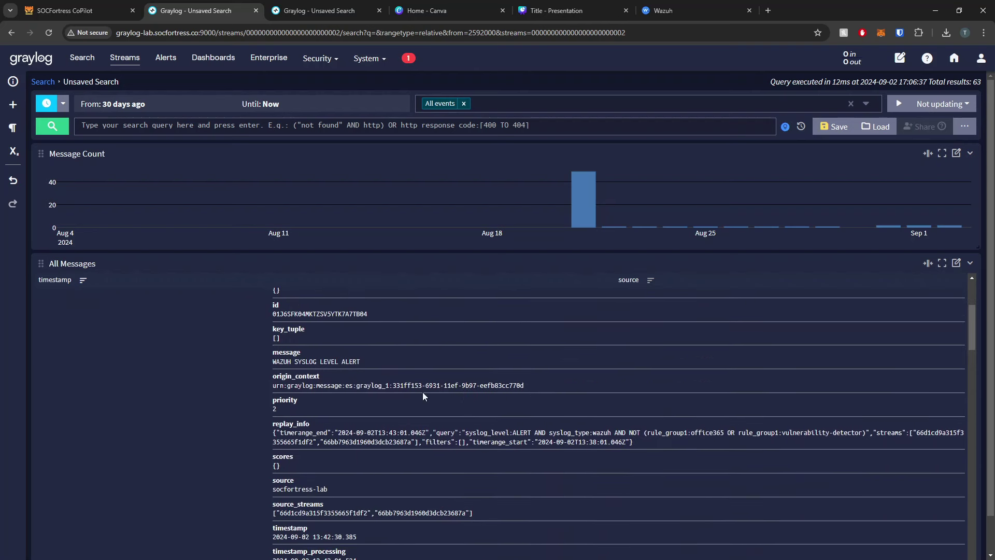
{"action": "left_click_drag", "start_coordinate": [393, 386], "coordinate": [519, 395]}
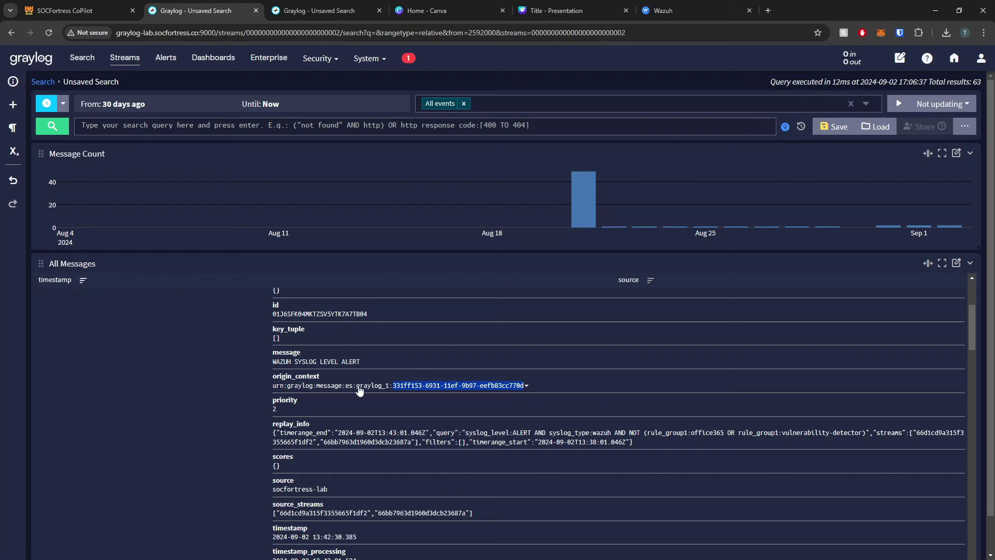
- Highlight the graylog_1 index together with the alert UUID in origin_context
{"action": "left_click_drag", "start_coordinate": [356, 389], "coordinate": [390, 392]}
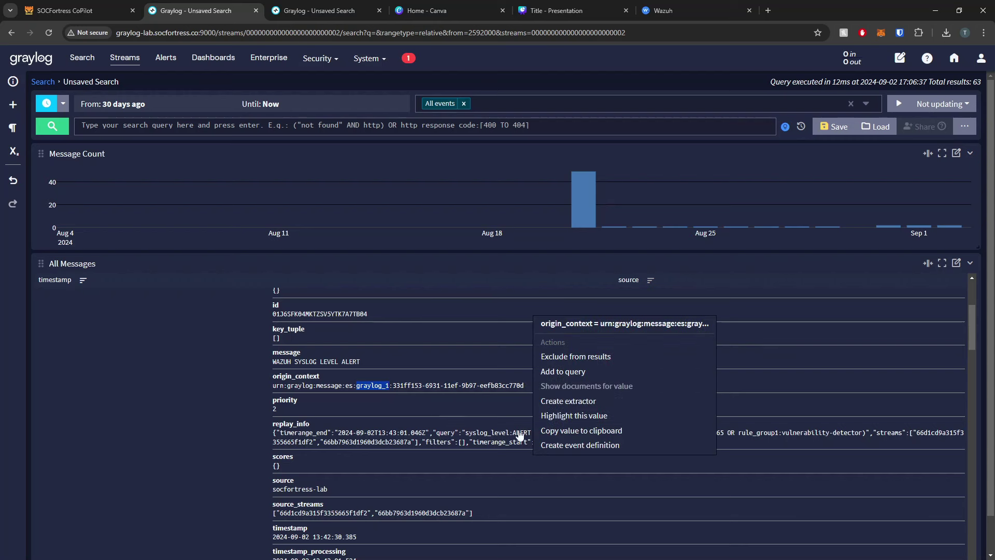
{"action": "left_click", "coordinate": [197, 391]}
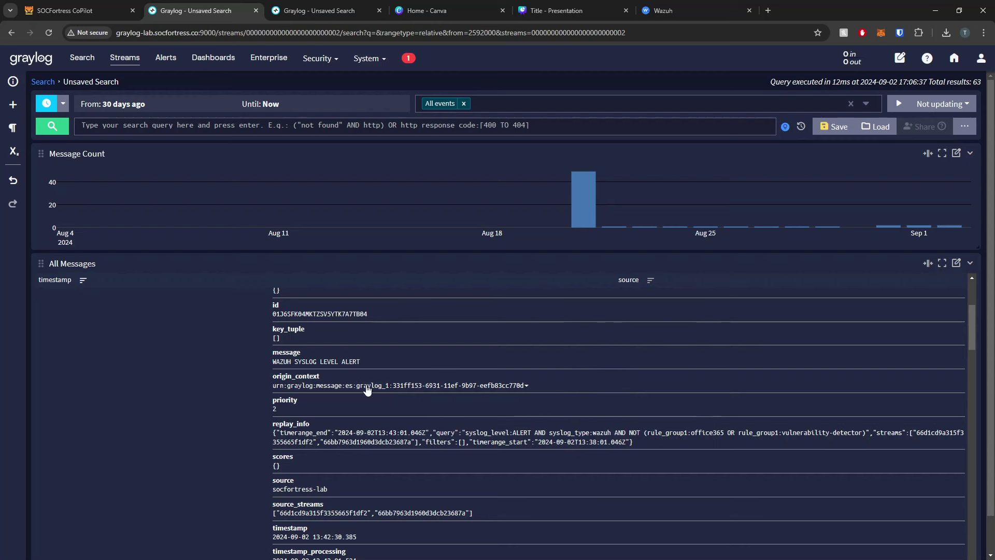
{"action": "left_click_drag", "start_coordinate": [357, 386], "coordinate": [521, 389]}
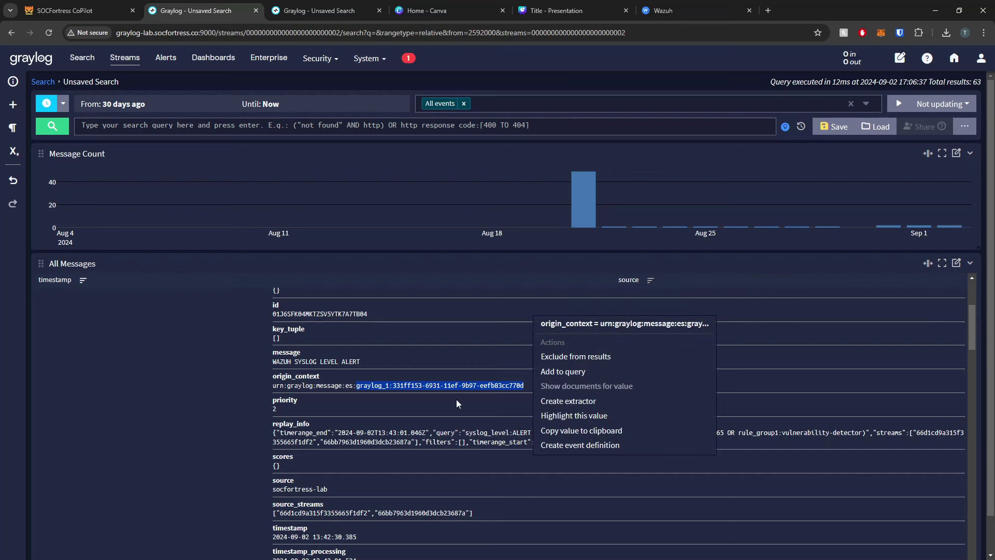
{"action": "left_click", "coordinate": [78, 10]}
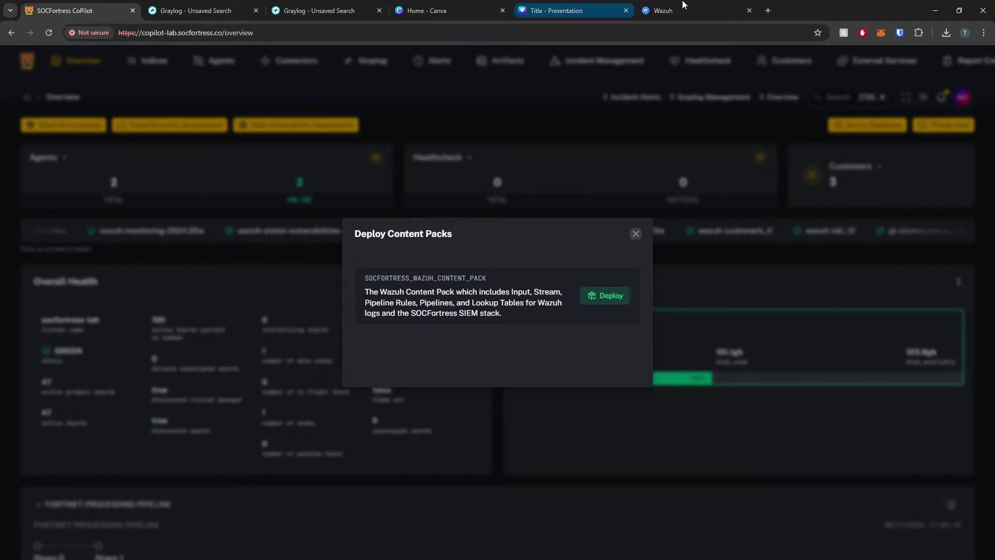
- Close the Deploy Content Packs dialog and go to Incident Management > Sources
{"action": "left_click", "coordinate": [560, 10]}
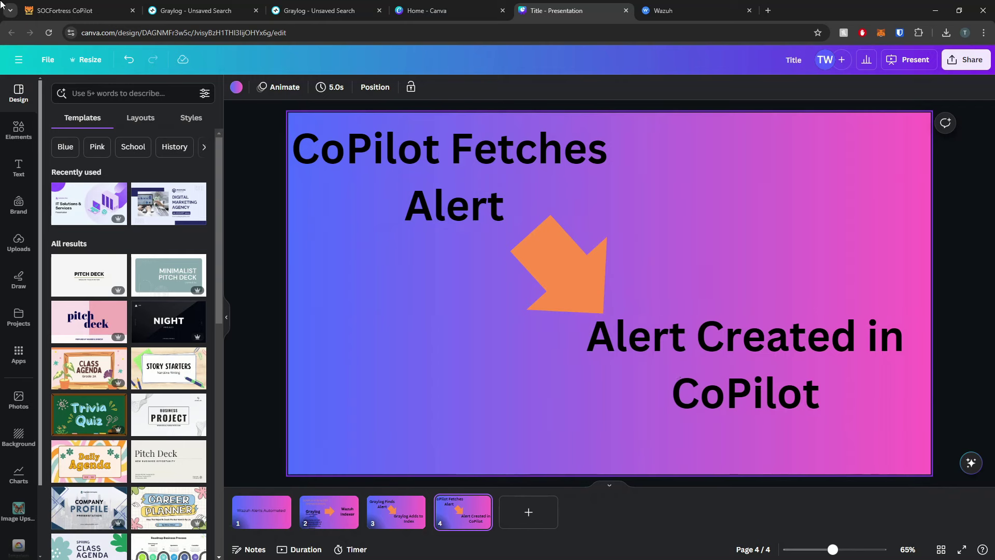
{"action": "key", "text": "ctrl+1"}
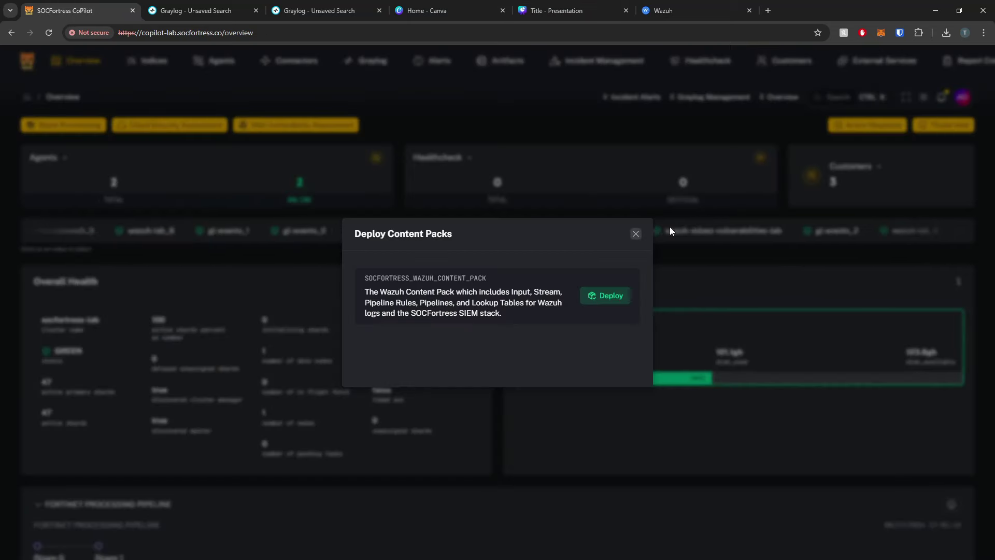
{"action": "left_click", "coordinate": [639, 240]}
{"action": "left_click", "coordinate": [640, 231]}
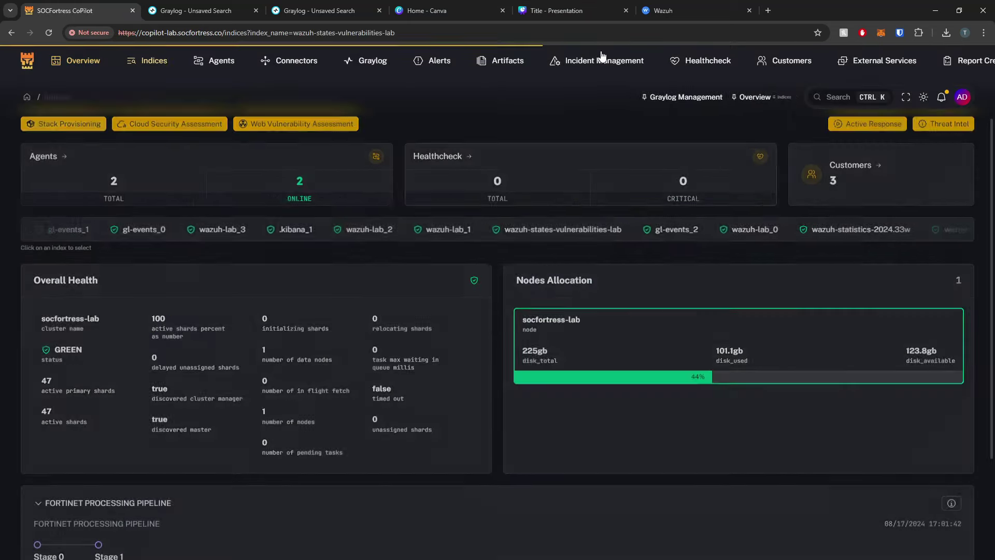
{"action": "mouse_move", "coordinate": [604, 60]}
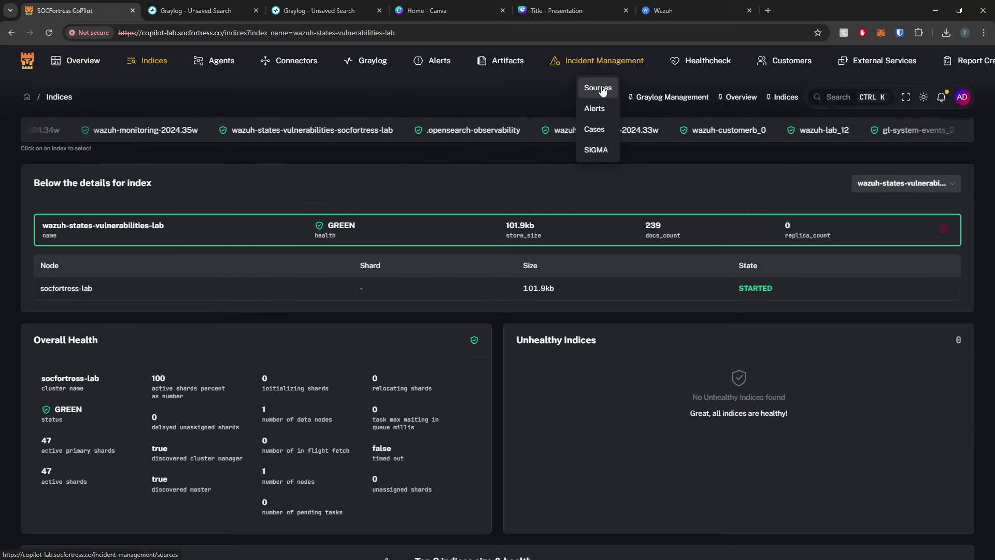
{"action": "left_click", "coordinate": [600, 88]}
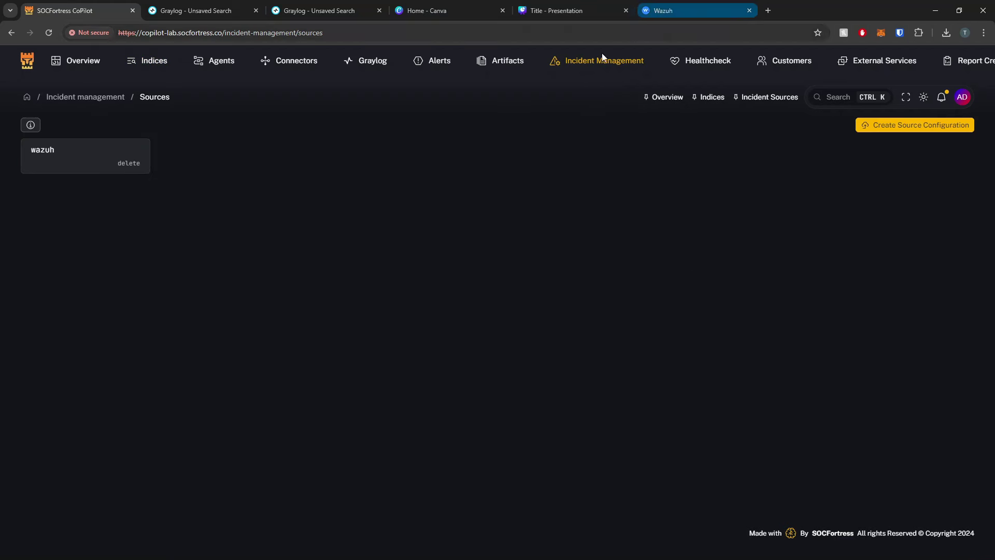
- Add wazuh, office365 and crowdstrike below elastalert in the Notepad list of source names
{"action": "key", "text": "alt+Tab"}
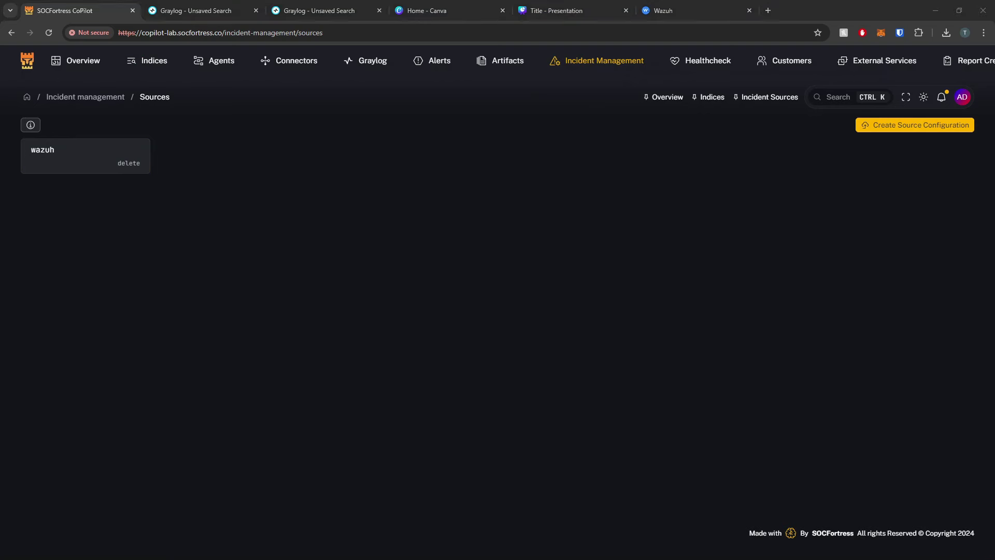
{"action": "left_click", "coordinate": [776, 198]}
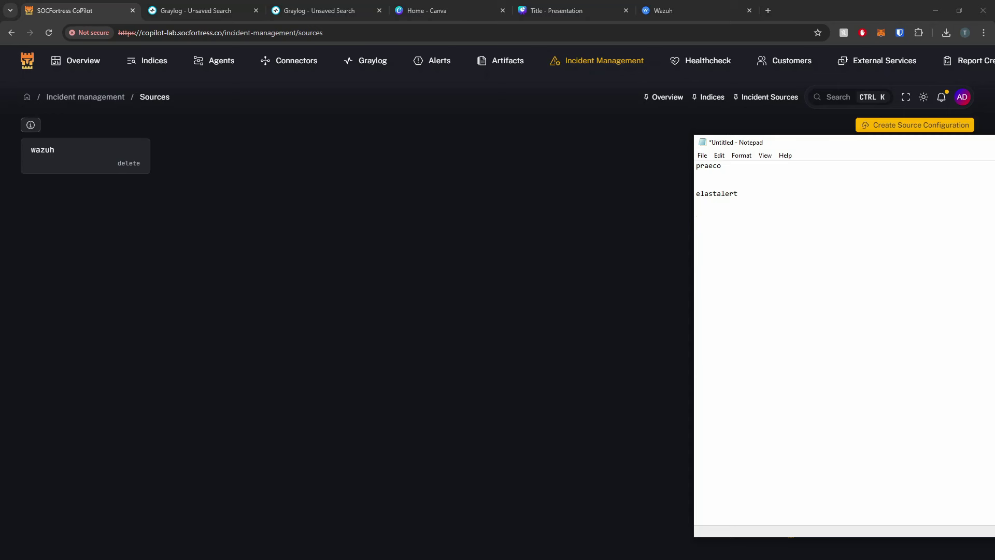
{"action": "key", "text": "Return"}
{"action": "key", "text": "Return"}
{"action": "type", "text": "wazuh  office365"}
{"action": "type", "text": "crowdstrike"}
{"action": "left_click", "coordinate": [534, 253]}
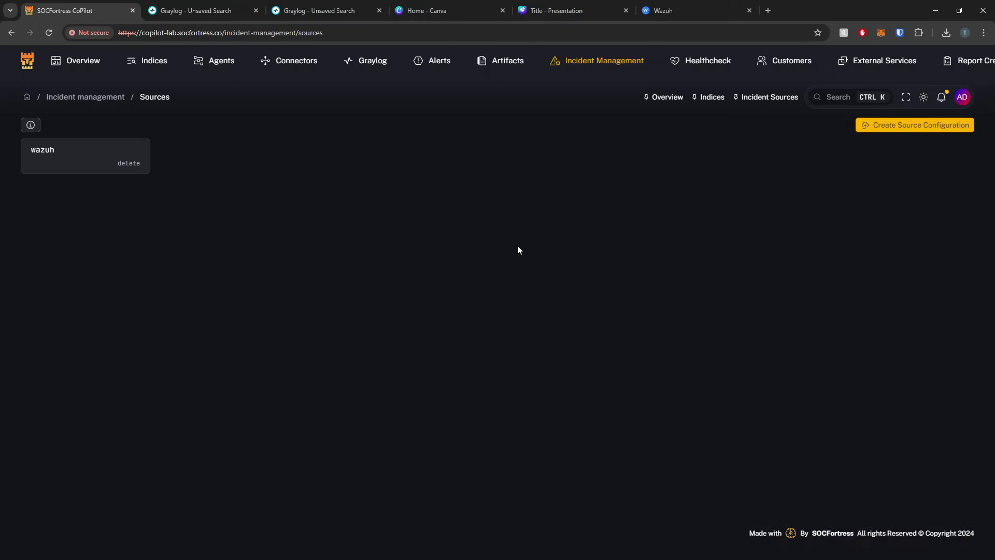
- Delete the existing wazuh source and start a new source configuration
{"action": "left_click", "coordinate": [129, 164]}
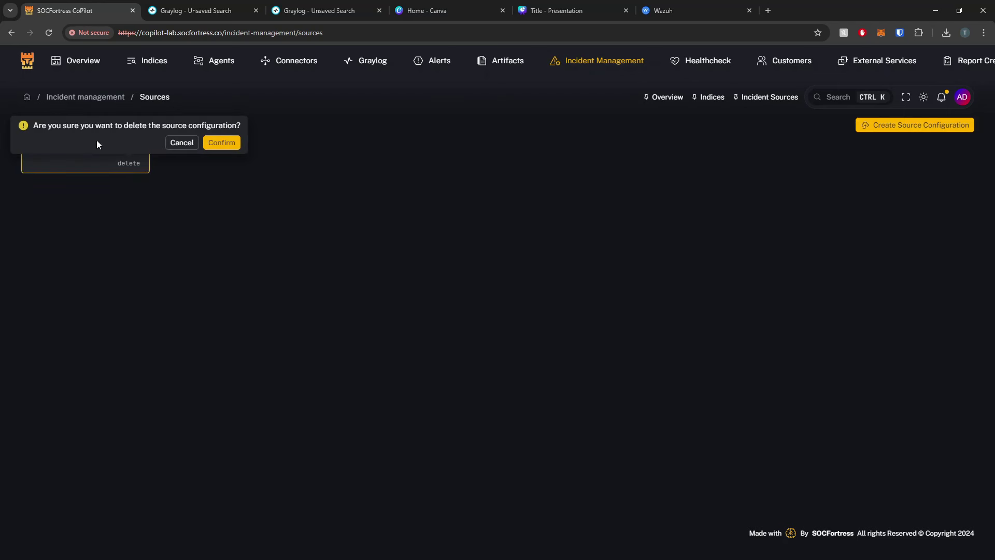
{"action": "left_click", "coordinate": [221, 143]}
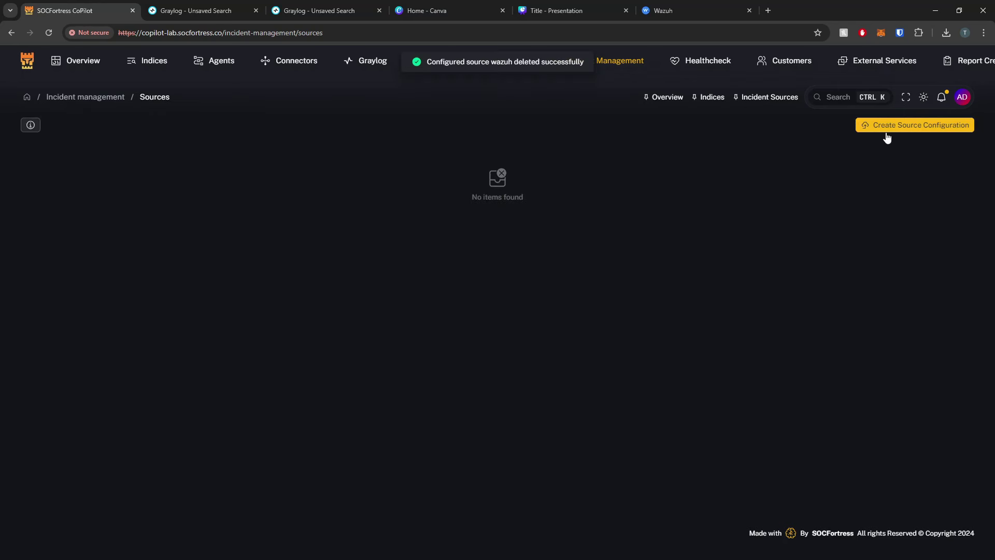
{"action": "left_click", "coordinate": [921, 132]}
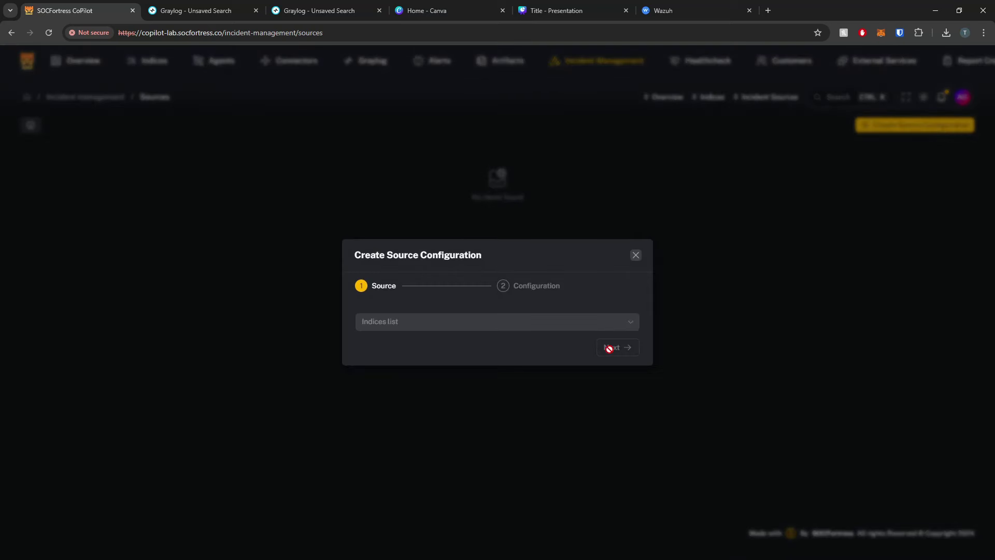
- Select index wazuh-lab_20 from the Indices list and proceed to the configuration step
{"action": "left_click", "coordinate": [447, 325]}
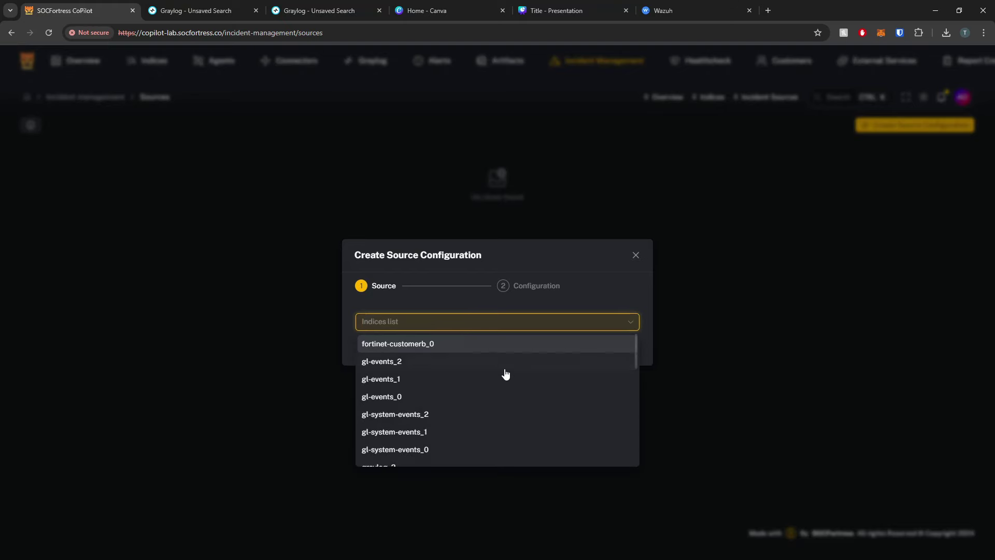
{"action": "scroll", "coordinate": [485, 407], "scroll_direction": "down", "scroll_amount": 10}
{"action": "scroll", "coordinate": [485, 407], "scroll_direction": "up", "scroll_amount": 10}
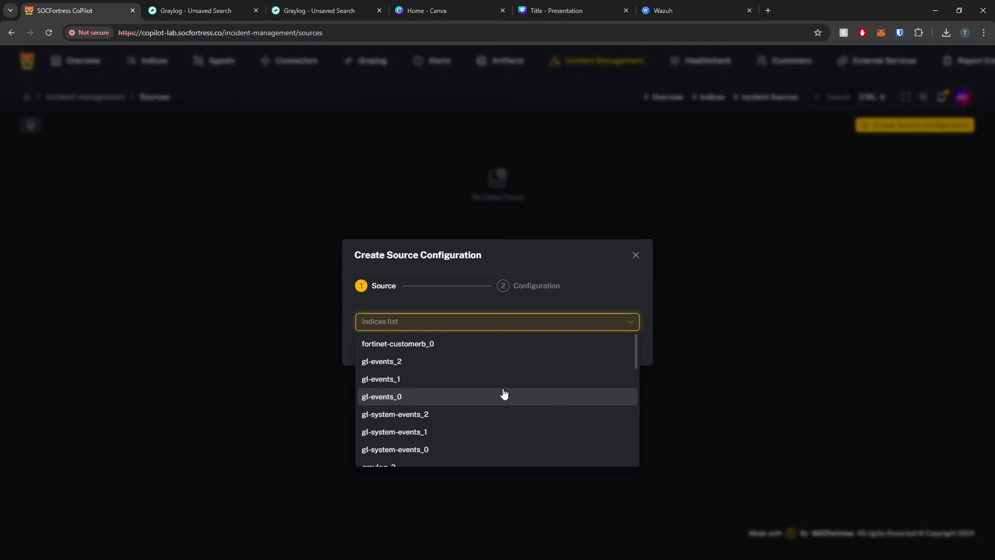
{"action": "scroll", "coordinate": [502, 397], "scroll_direction": "down", "scroll_amount": 3}
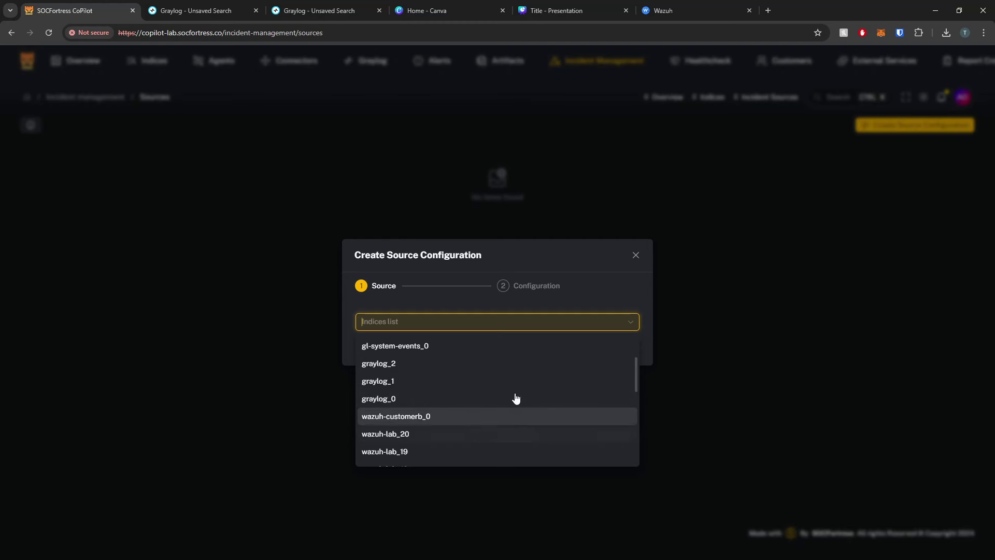
{"action": "scroll", "coordinate": [505, 417], "scroll_direction": "down", "scroll_amount": 3}
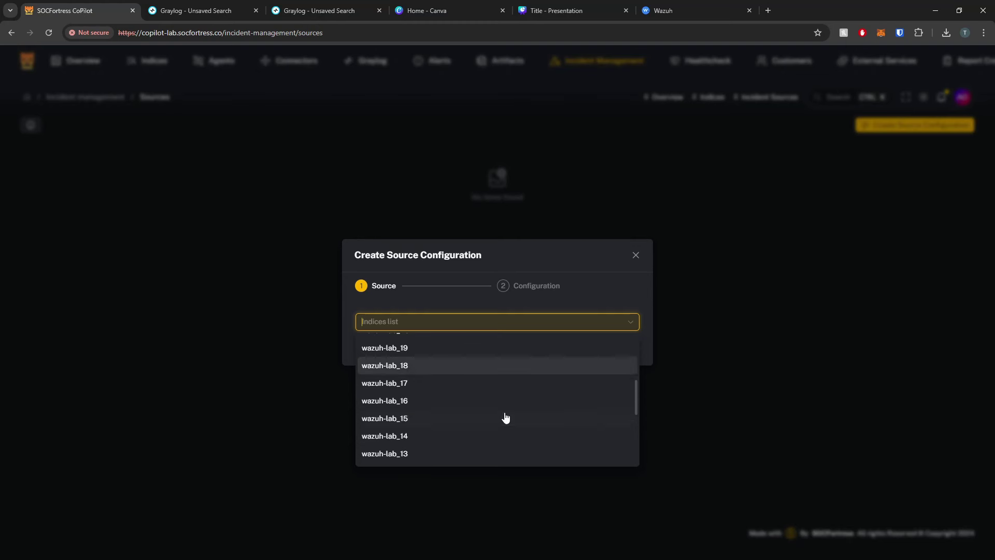
{"action": "scroll", "coordinate": [512, 380], "scroll_direction": "up", "scroll_amount": 3}
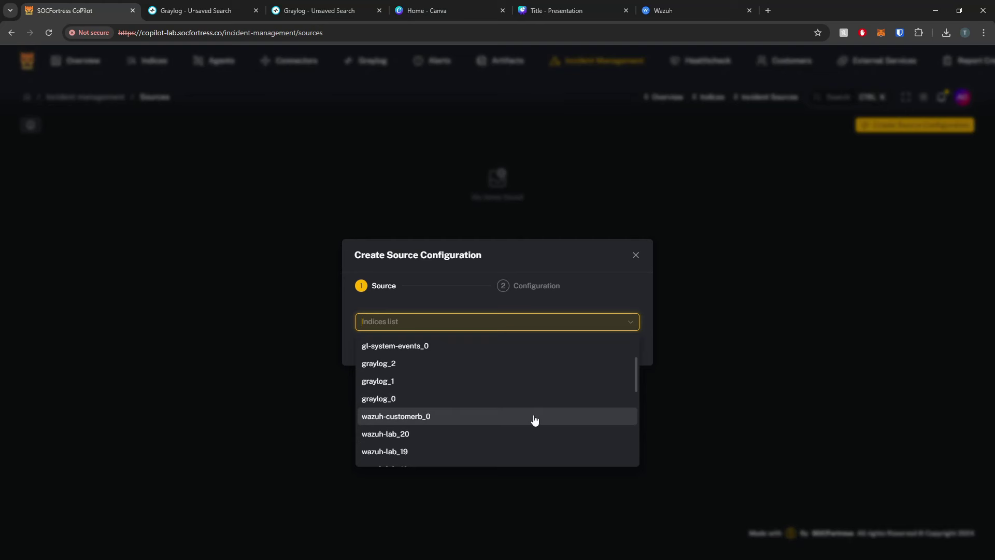
{"action": "scroll", "coordinate": [527, 418], "scroll_direction": "down", "scroll_amount": 3}
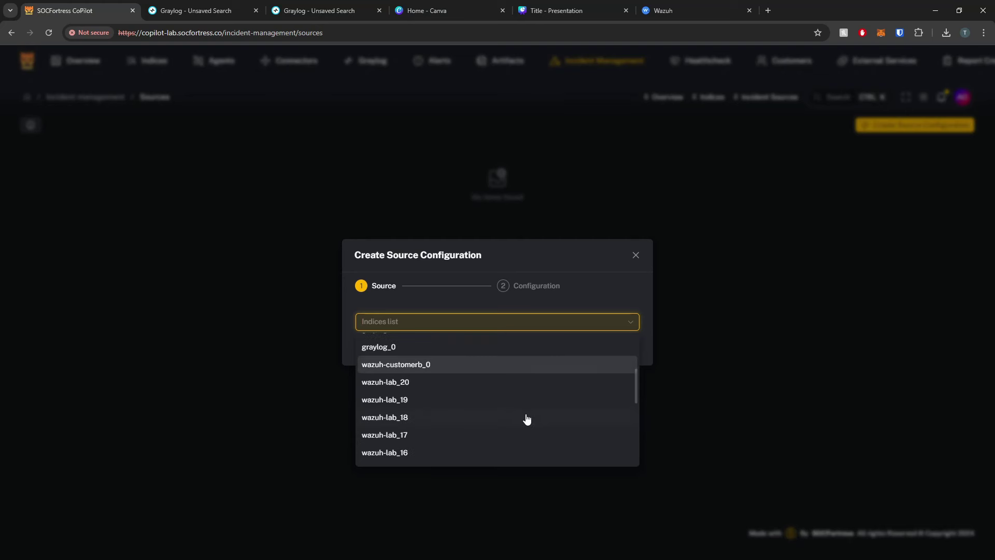
{"action": "scroll", "coordinate": [466, 402], "scroll_direction": "up", "scroll_amount": 2}
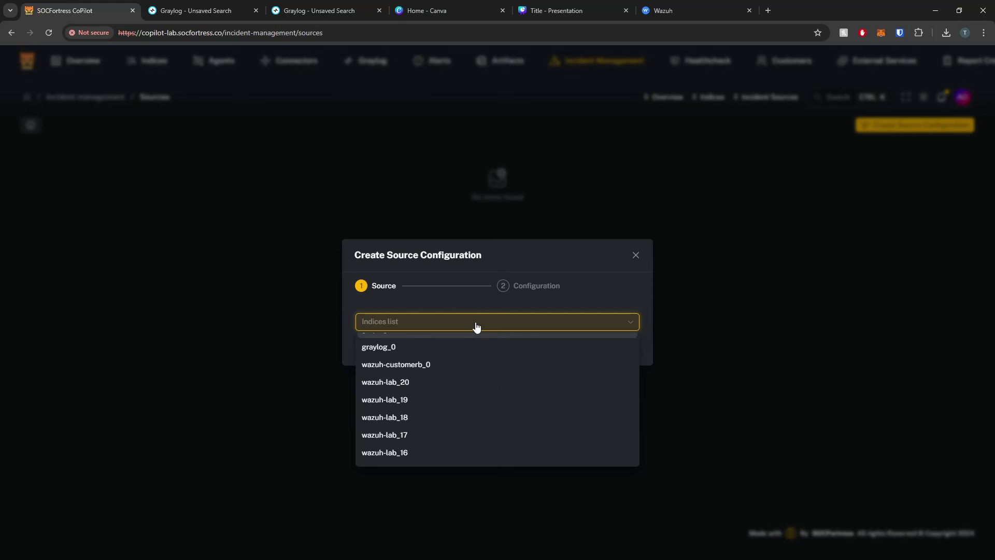
{"action": "type", "text": "wazuh-"}
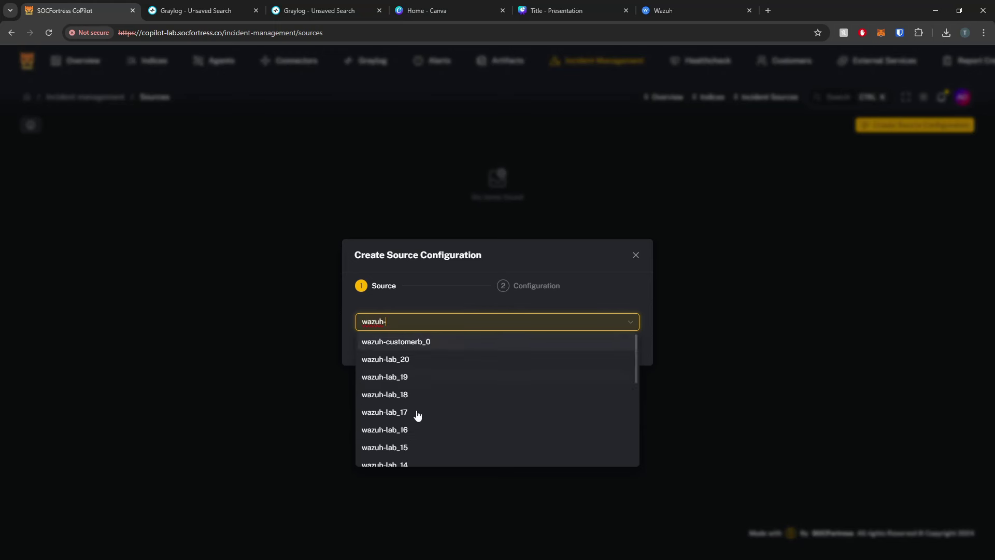
{"action": "scroll", "coordinate": [519, 421], "scroll_direction": "down", "scroll_amount": 3}
{"action": "scroll", "coordinate": [522, 423], "scroll_direction": "up", "scroll_amount": 3}
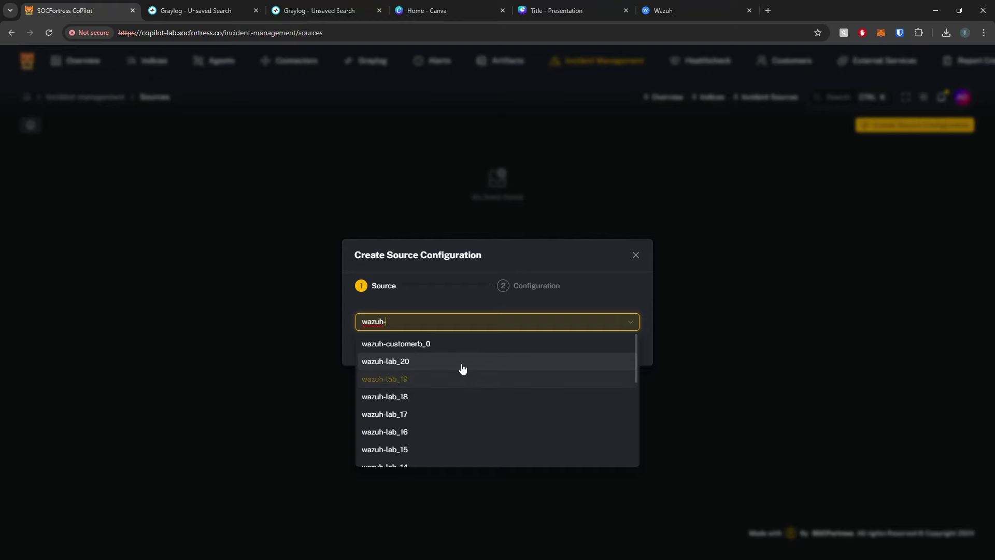
{"action": "left_click", "coordinate": [462, 363]}
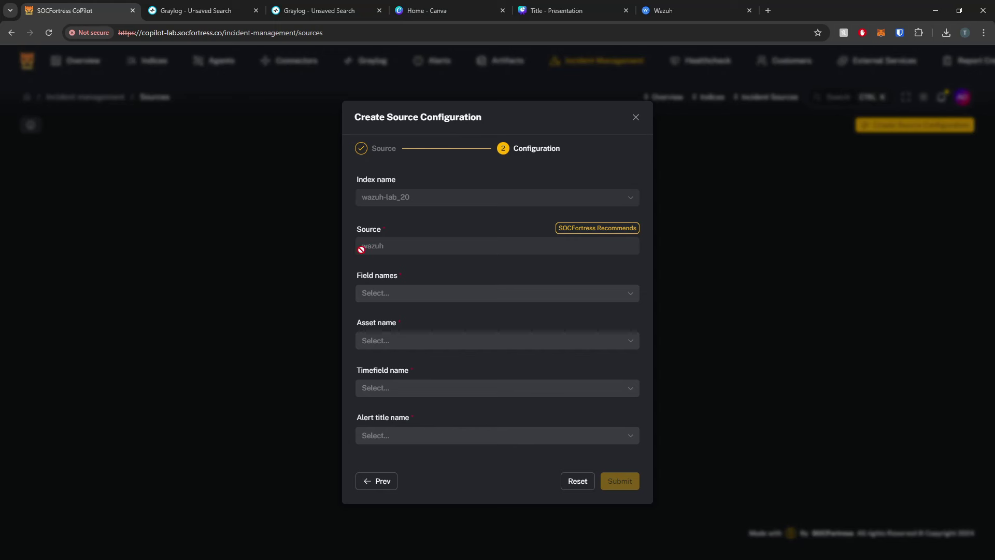
- Highlight the suggested source name wazuh on the configuration step
{"action": "left_click_drag", "start_coordinate": [361, 249], "coordinate": [397, 246]}
{"action": "left_click", "coordinate": [375, 250]}
{"action": "double_click", "coordinate": [368, 251]}
- In Graylog's wazuh alert search, inspect the message's syslog_type field reading wazuh
{"action": "left_click", "coordinate": [203, 14]}
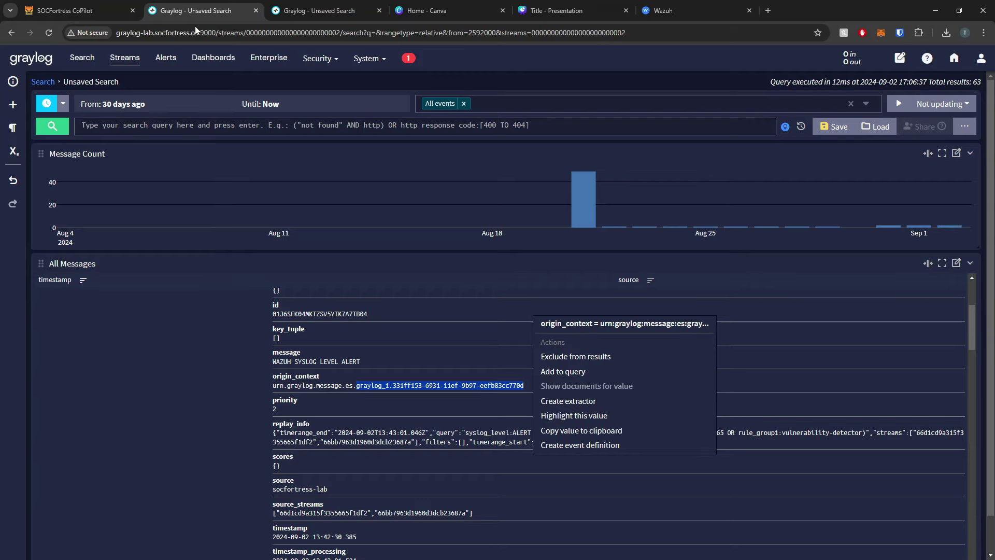
{"action": "left_click", "coordinate": [332, 10]}
{"action": "scroll", "coordinate": [433, 473], "scroll_direction": "down", "scroll_amount": 15}
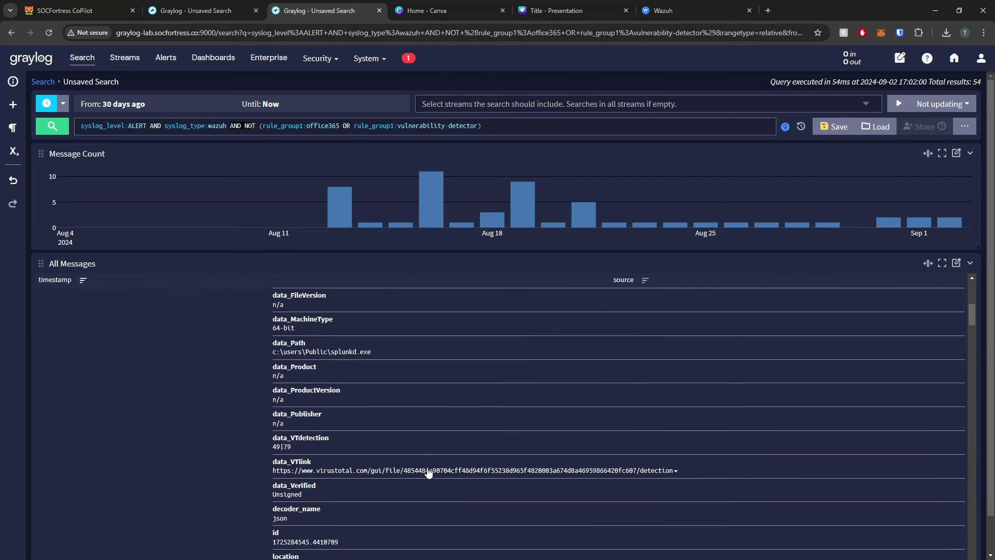
{"action": "left_click_drag", "start_coordinate": [265, 415], "coordinate": [319, 427]}
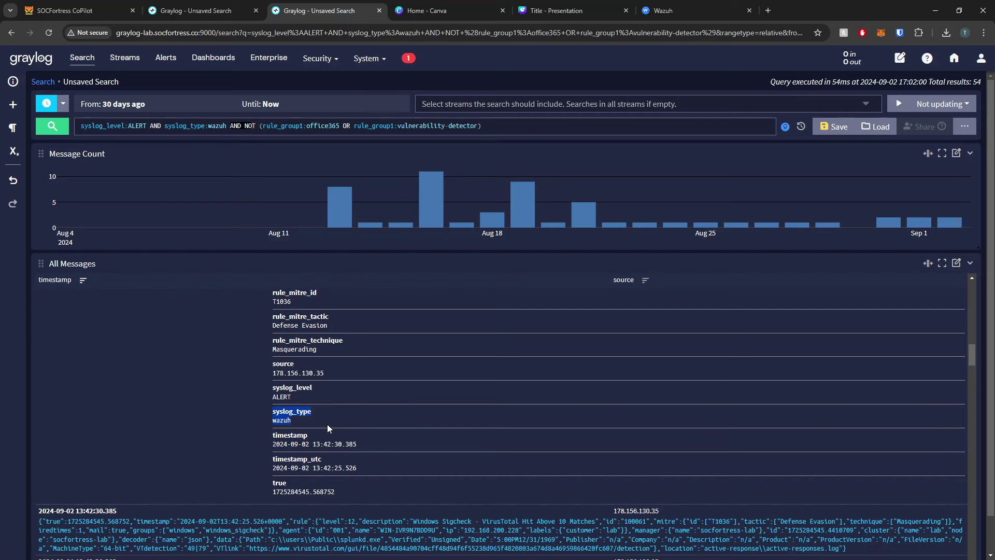
{"action": "left_click", "coordinate": [293, 421]}
{"action": "left_click", "coordinate": [100, 11]}
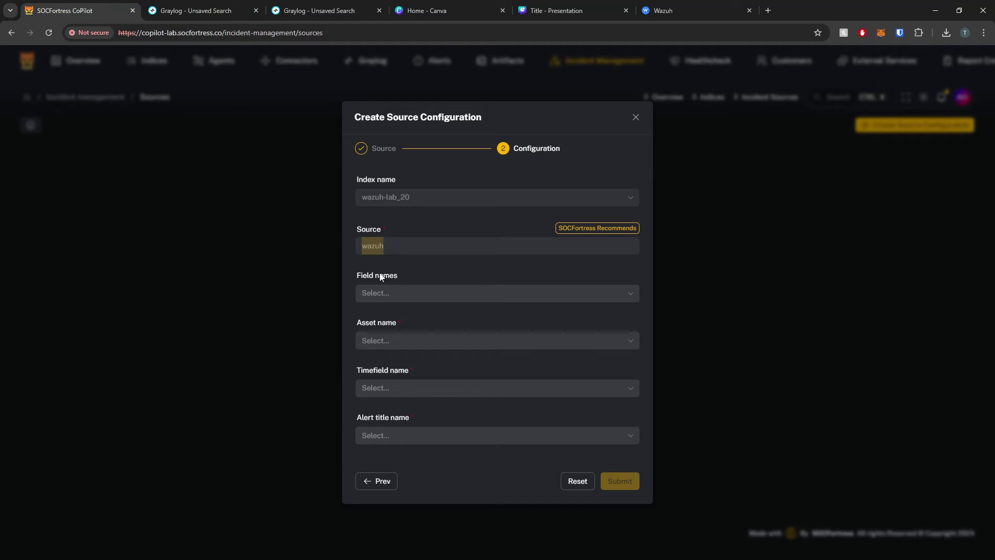
{"action": "left_click", "coordinate": [334, 6]}
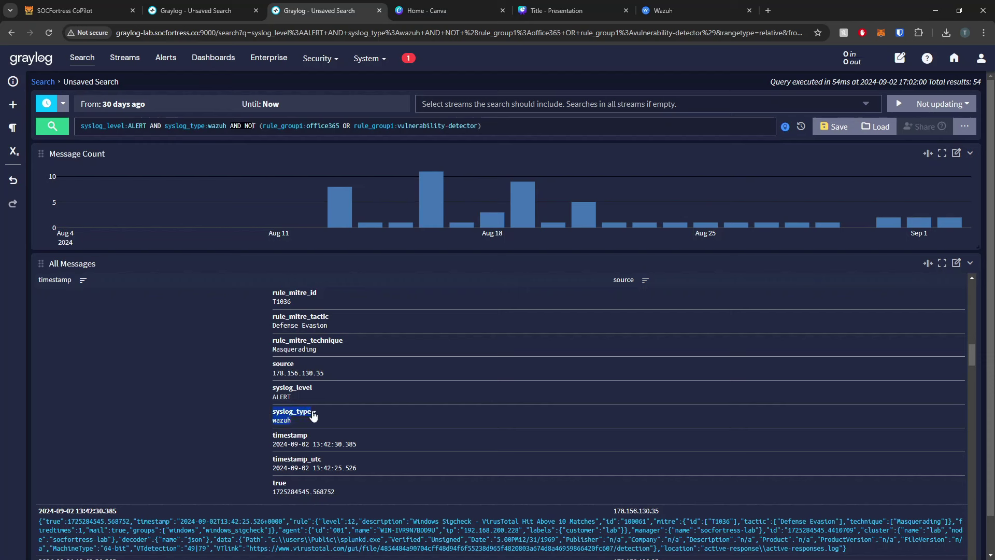
{"action": "left_click", "coordinate": [83, 9]}
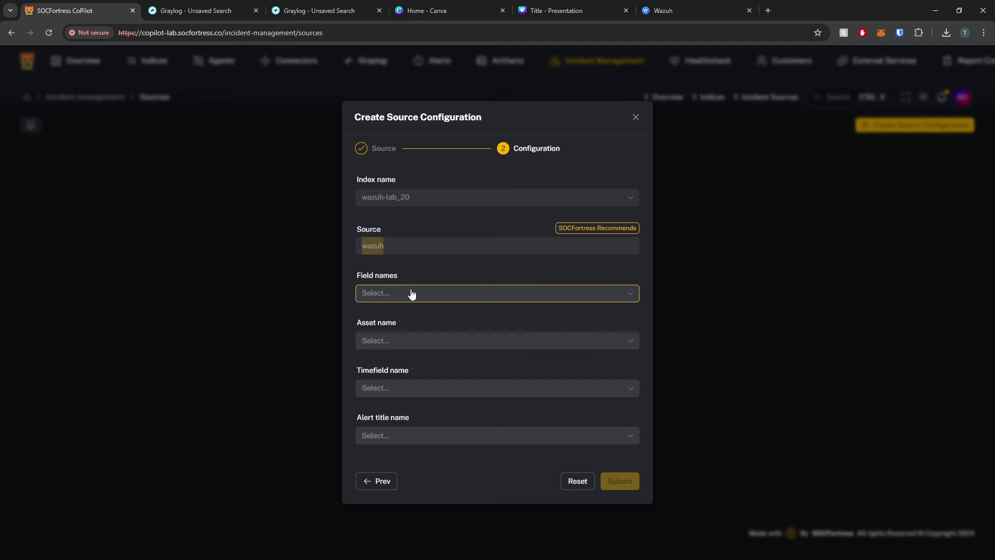
{"action": "left_click", "coordinate": [449, 299]}
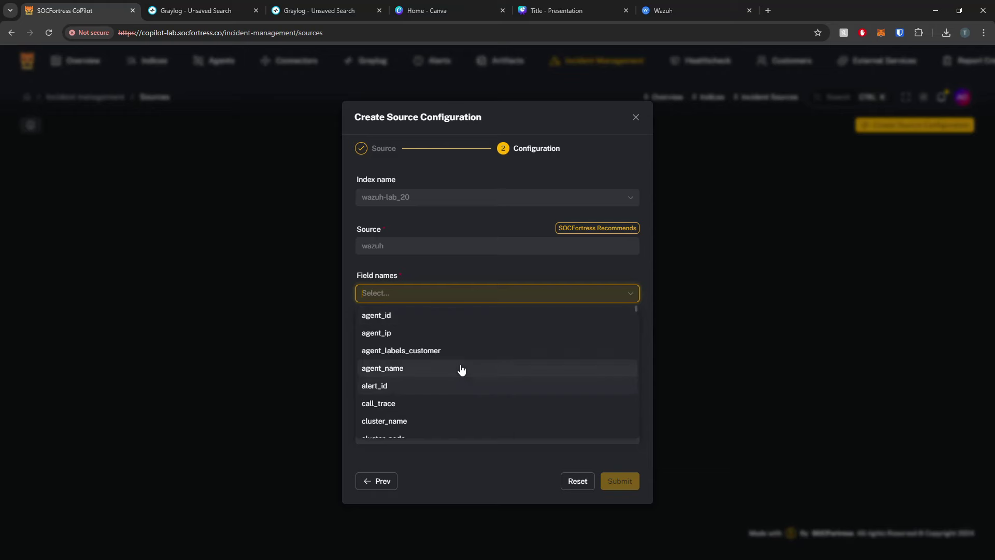
{"action": "scroll", "coordinate": [497, 332], "scroll_direction": "down", "scroll_amount": 5}
{"action": "scroll", "coordinate": [479, 353], "scroll_direction": "down", "scroll_amount": 3}
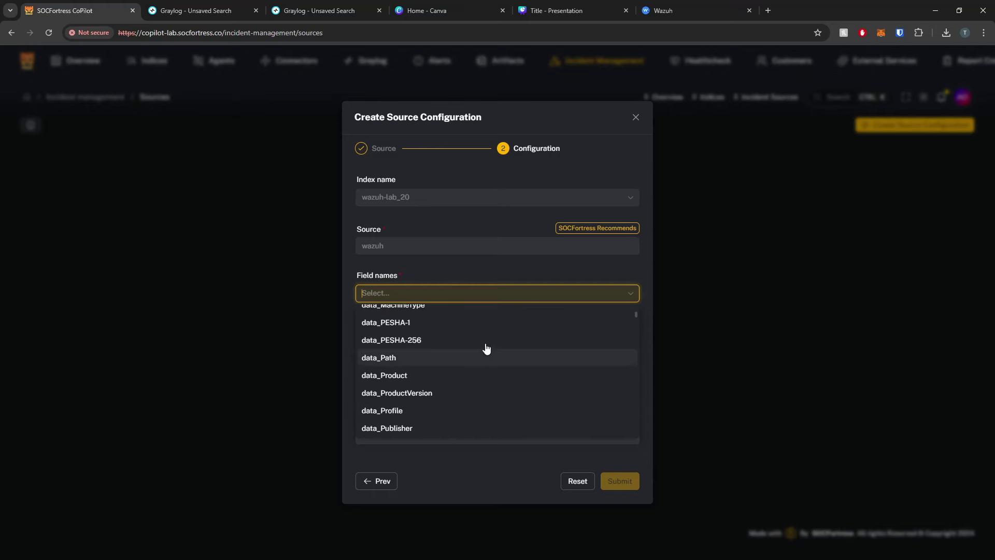
{"action": "scroll", "coordinate": [487, 348], "scroll_direction": "down", "scroll_amount": 15}
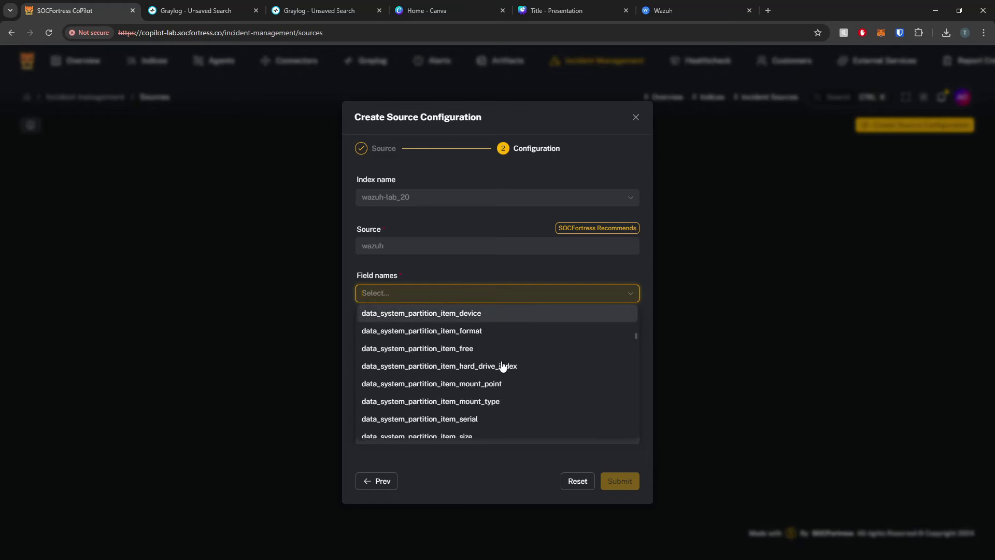
{"action": "scroll", "coordinate": [501, 358], "scroll_direction": "down", "scroll_amount": 15}
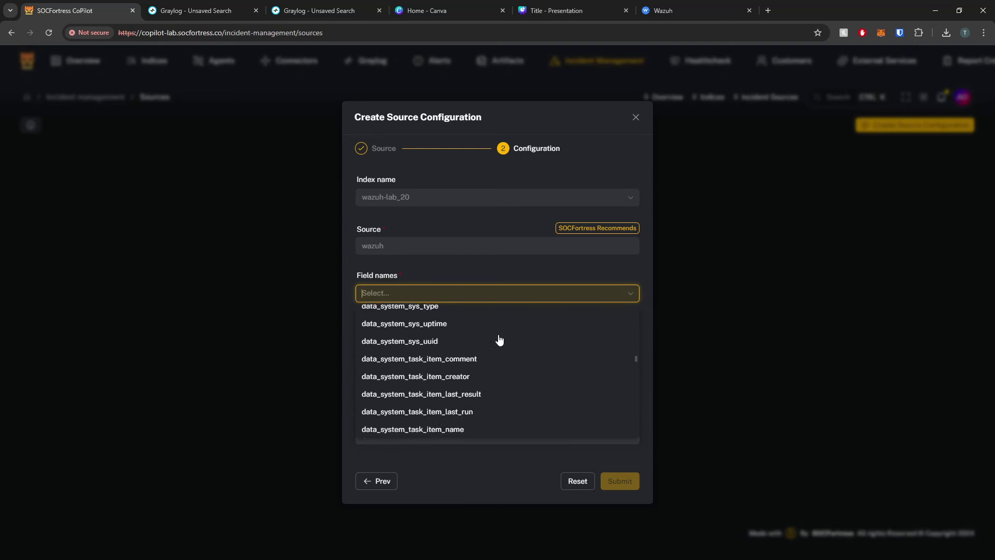
{"action": "scroll", "coordinate": [499, 339], "scroll_direction": "down", "scroll_amount": 20}
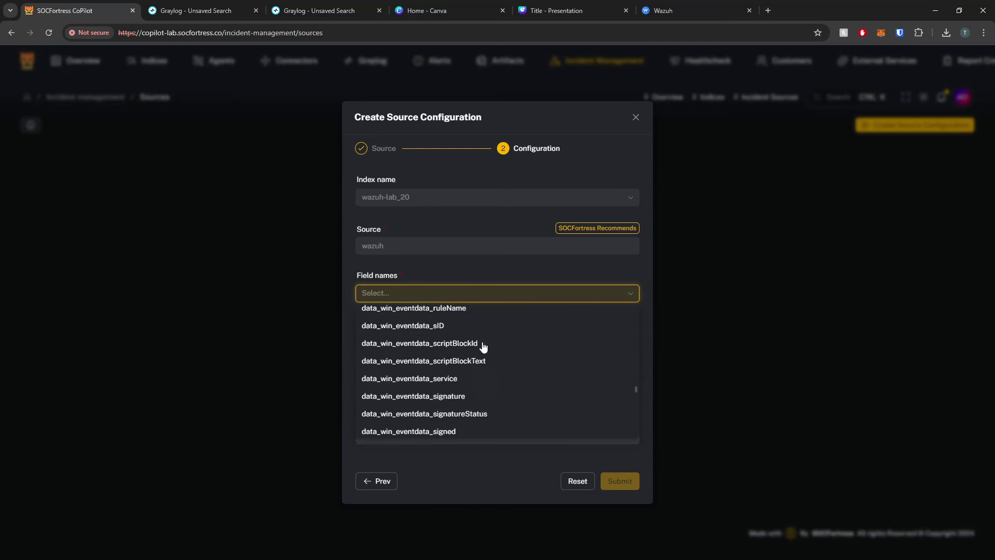
{"action": "scroll", "coordinate": [484, 346], "scroll_direction": "down", "scroll_amount": 8}
{"action": "left_click", "coordinate": [319, 10]}
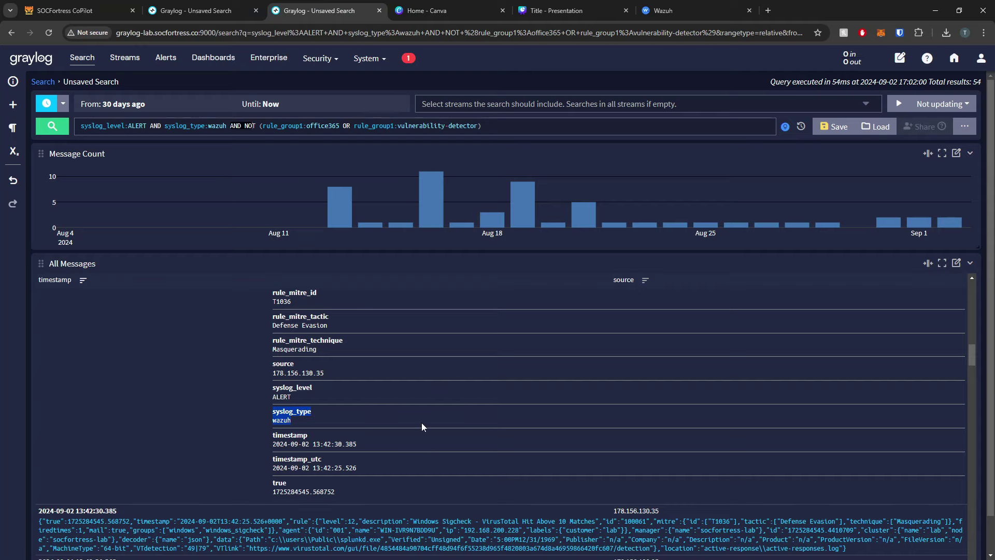
- Locate the data_Path field name in the VirusTotal alert details, then return to CoPilot
{"action": "scroll", "coordinate": [422, 427], "scroll_direction": "up", "scroll_amount": 12}
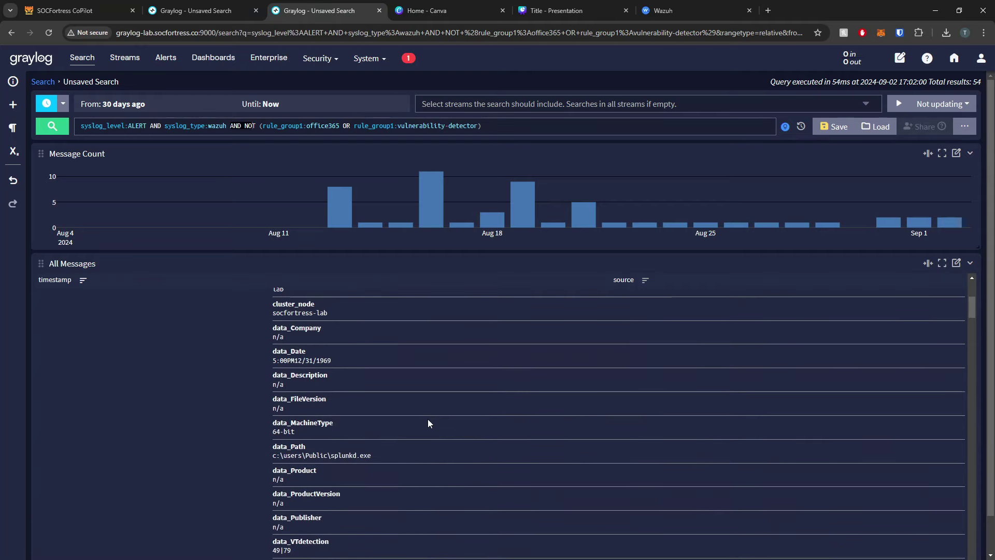
{"action": "scroll", "coordinate": [428, 423], "scroll_direction": "down", "scroll_amount": 3}
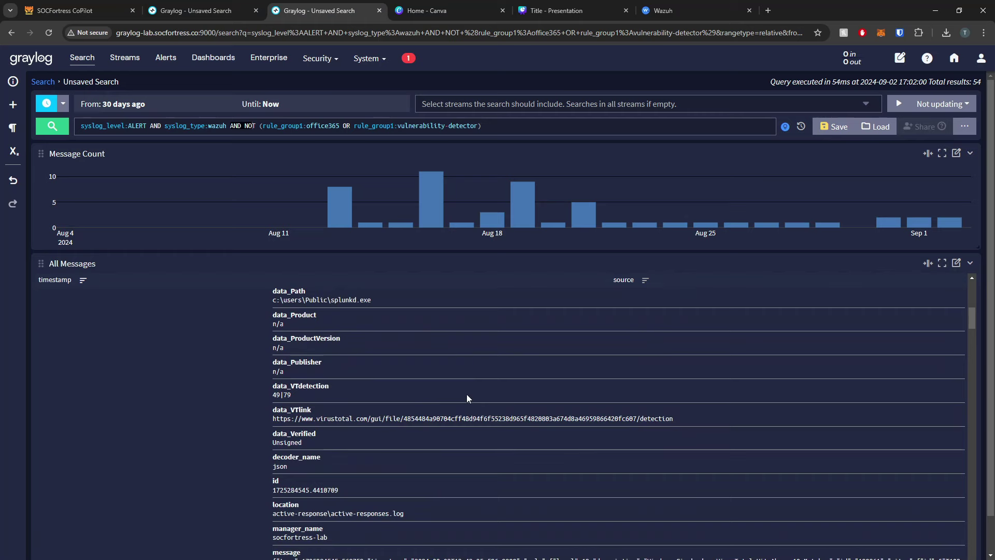
{"action": "scroll", "coordinate": [463, 395], "scroll_direction": "down", "scroll_amount": 2}
{"action": "scroll", "coordinate": [614, 431], "scroll_direction": "up", "scroll_amount": 3}
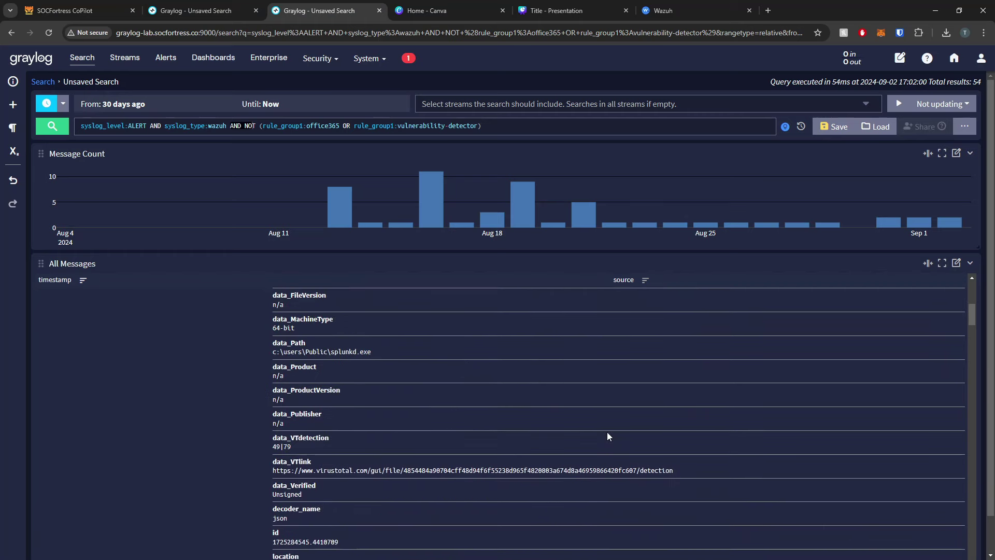
{"action": "left_click_drag", "start_coordinate": [271, 343], "coordinate": [299, 350]}
{"action": "left_click", "coordinate": [76, 10]}
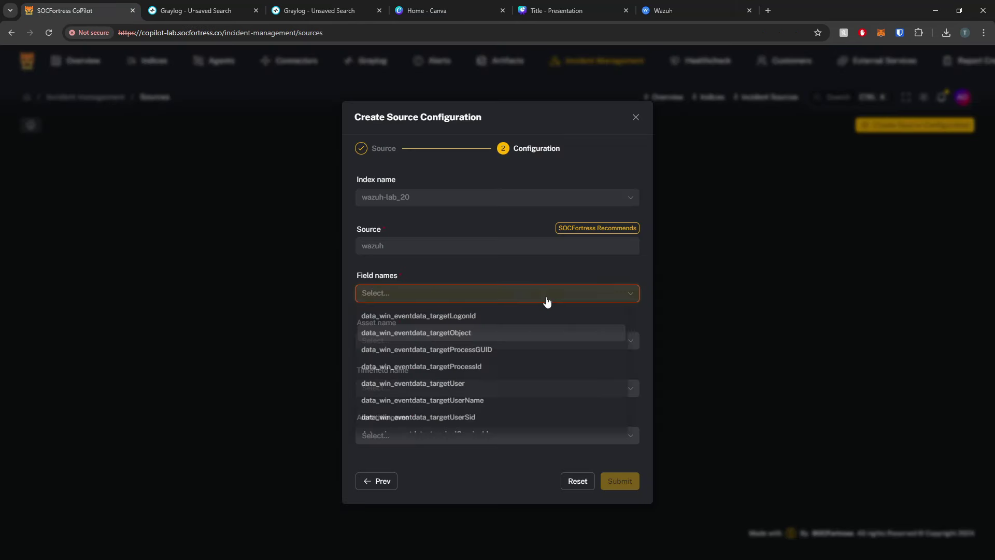
- Add data_Path to the source's field names by filtering for data_Pa
{"action": "left_click", "coordinate": [477, 297]}
{"action": "type", "text": "data_pa"}
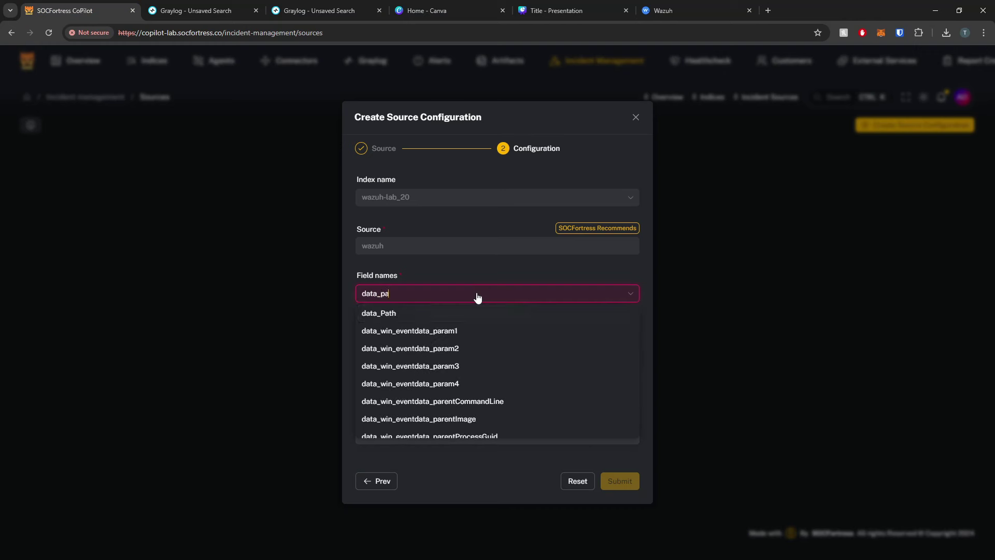
{"action": "key", "text": "BackSpace"}
{"action": "key", "text": "BackSpace"}
{"action": "type", "text": "Pa"}
{"action": "left_click", "coordinate": [416, 316]}
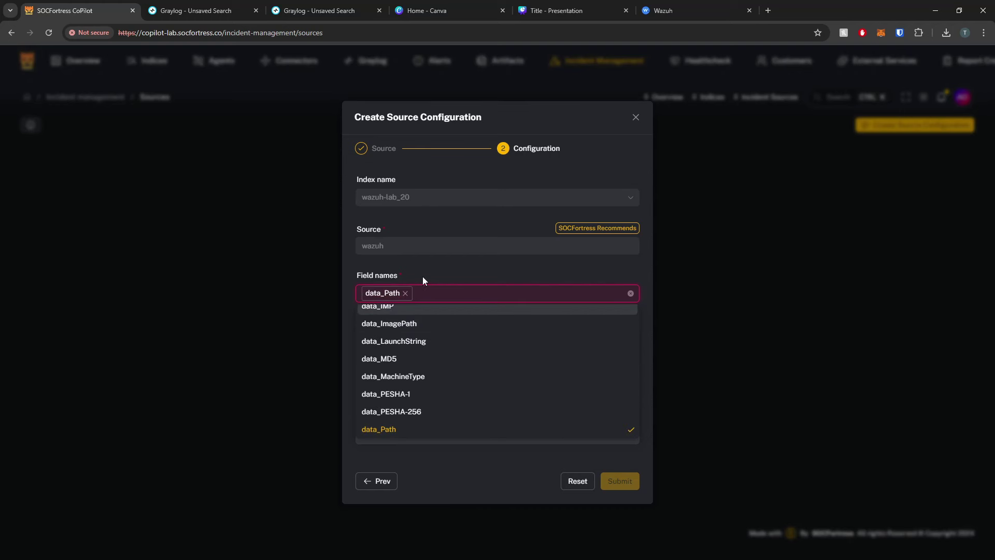
{"action": "left_click", "coordinate": [421, 278]}
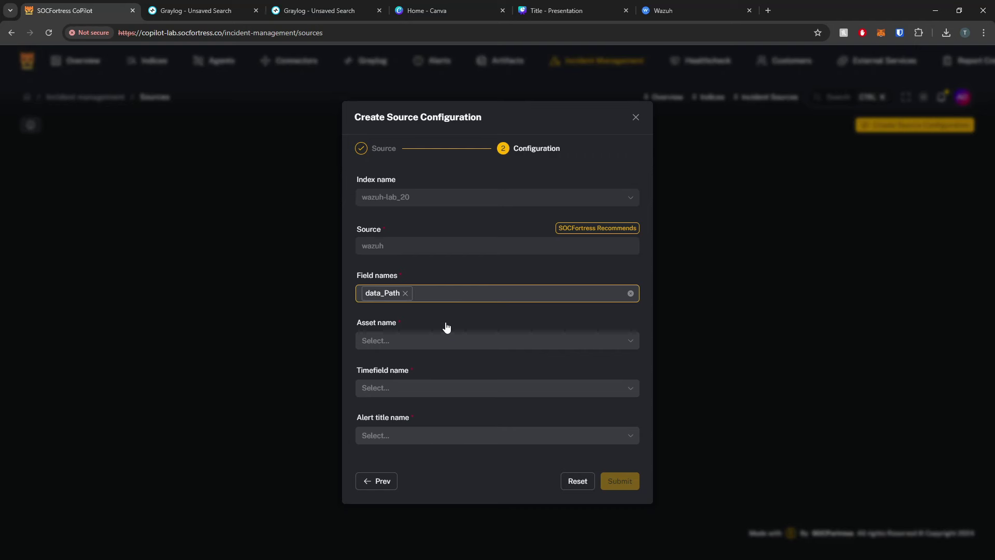
- Browse the remaining field name options without adding any more
{"action": "left_click", "coordinate": [518, 293]}
{"action": "scroll", "coordinate": [506, 352], "scroll_direction": "down", "scroll_amount": 15}
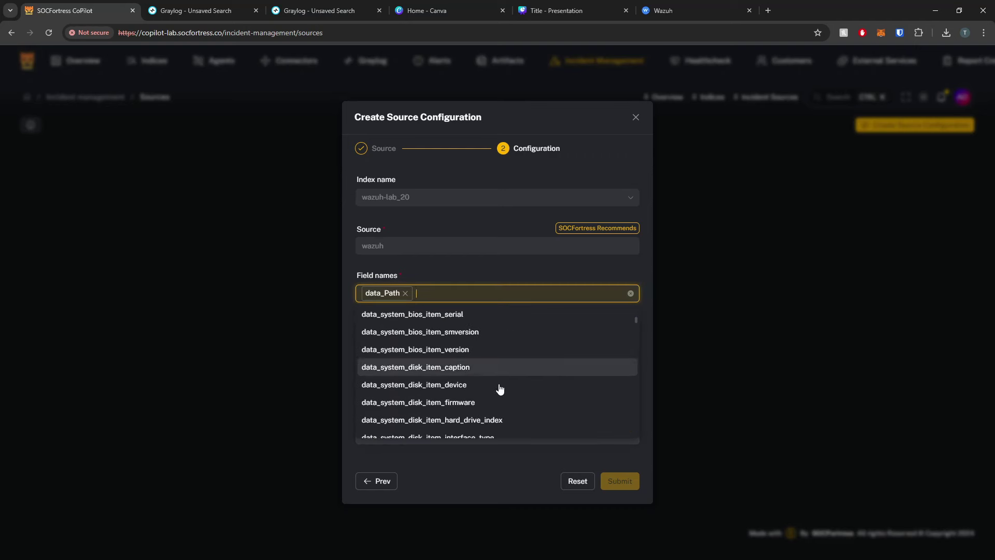
{"action": "scroll", "coordinate": [494, 391], "scroll_direction": "up", "scroll_amount": 20}
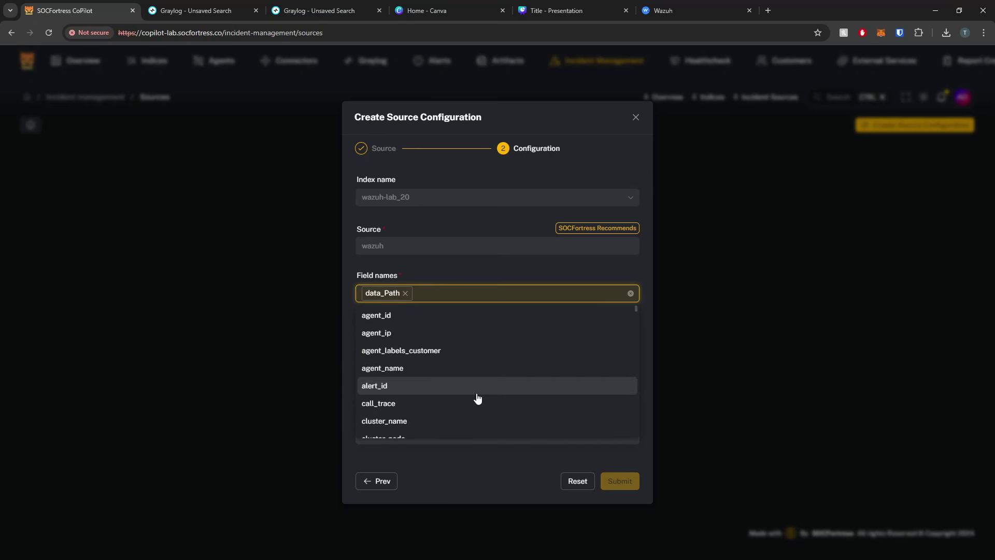
{"action": "scroll", "coordinate": [469, 375], "scroll_direction": "down", "scroll_amount": 5}
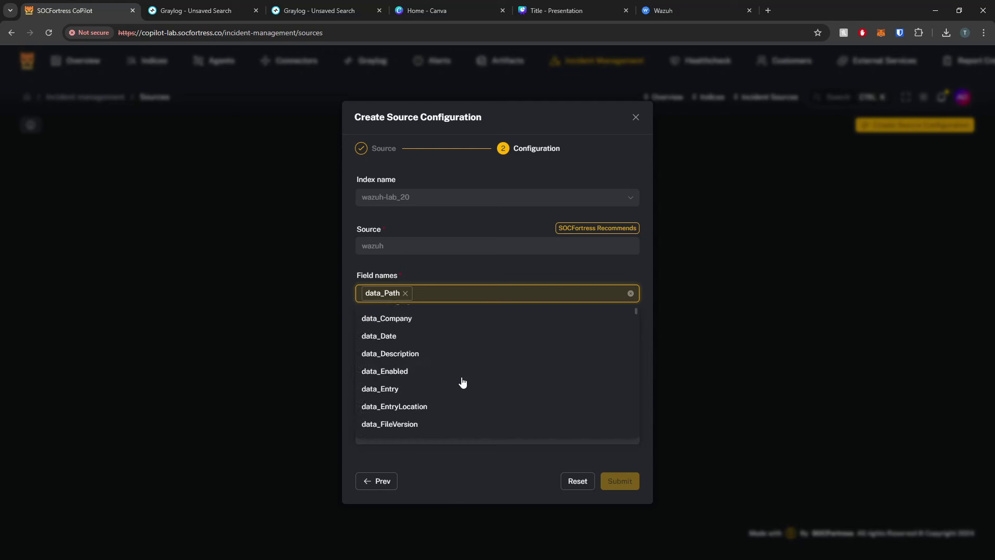
{"action": "scroll", "coordinate": [463, 382], "scroll_direction": "down", "scroll_amount": 8}
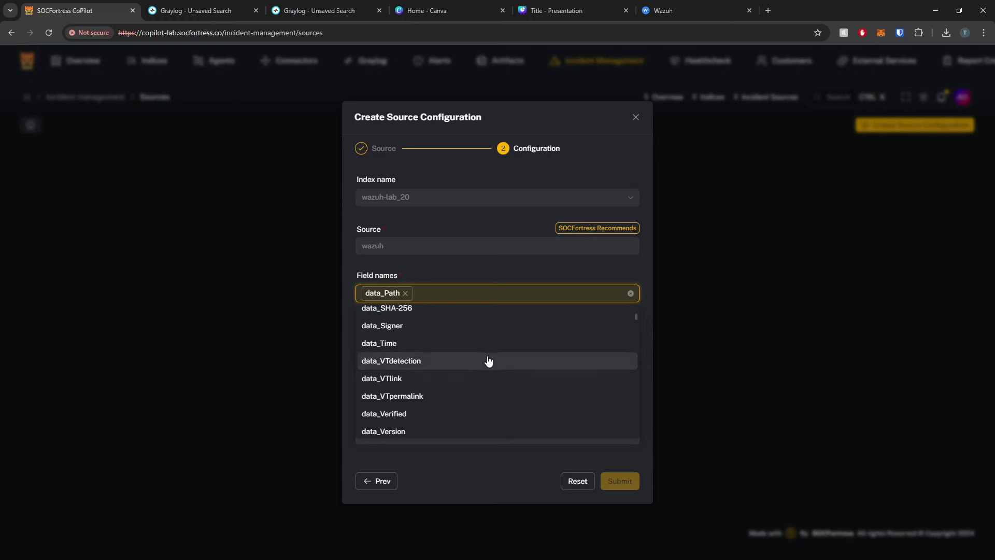
{"action": "scroll", "coordinate": [478, 396], "scroll_direction": "down", "scroll_amount": 10}
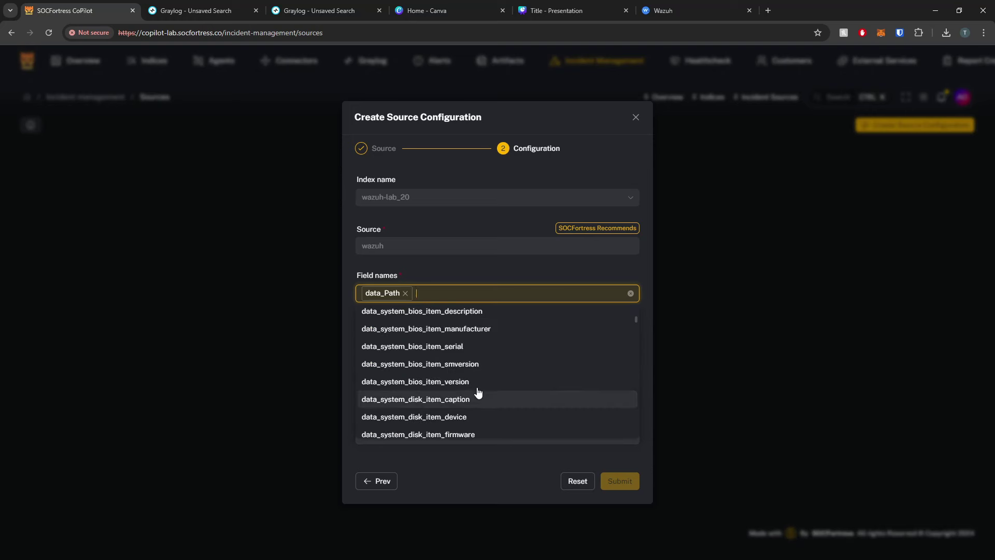
{"action": "scroll", "coordinate": [477, 393], "scroll_direction": "down", "scroll_amount": 1}
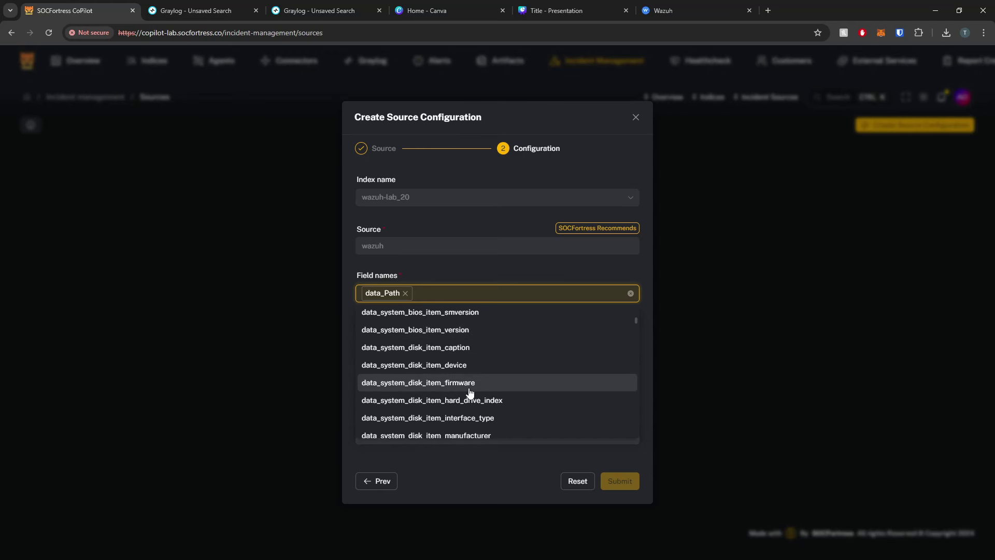
{"action": "left_click", "coordinate": [455, 270]}
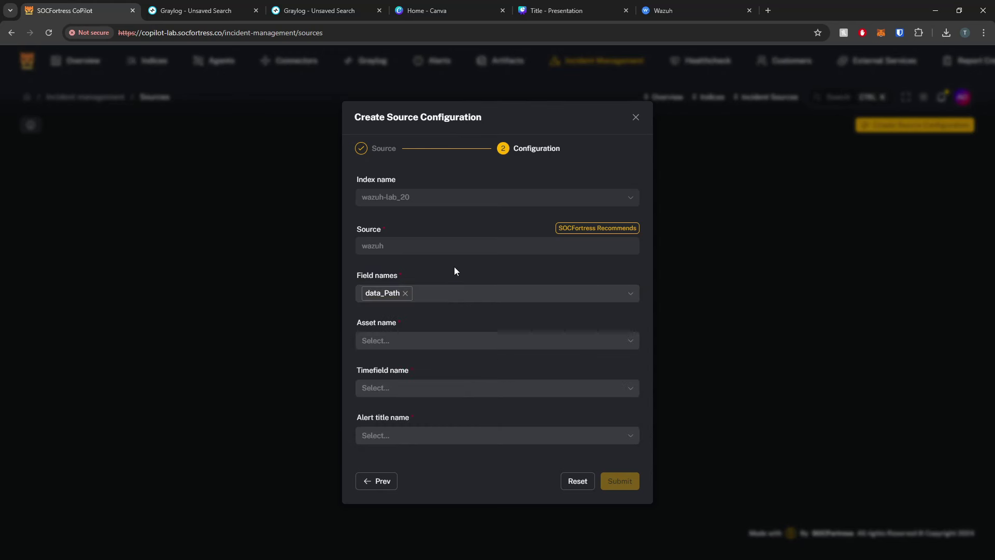
- Set the asset name to agent_name after checking the agent_name field in Graylog
{"action": "left_click", "coordinate": [413, 343]}
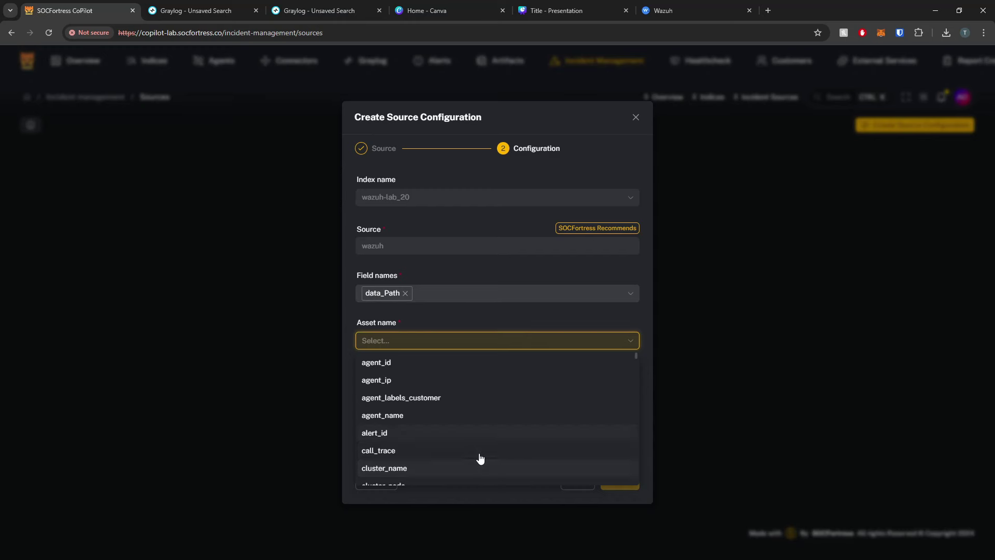
{"action": "left_click", "coordinate": [233, 10]}
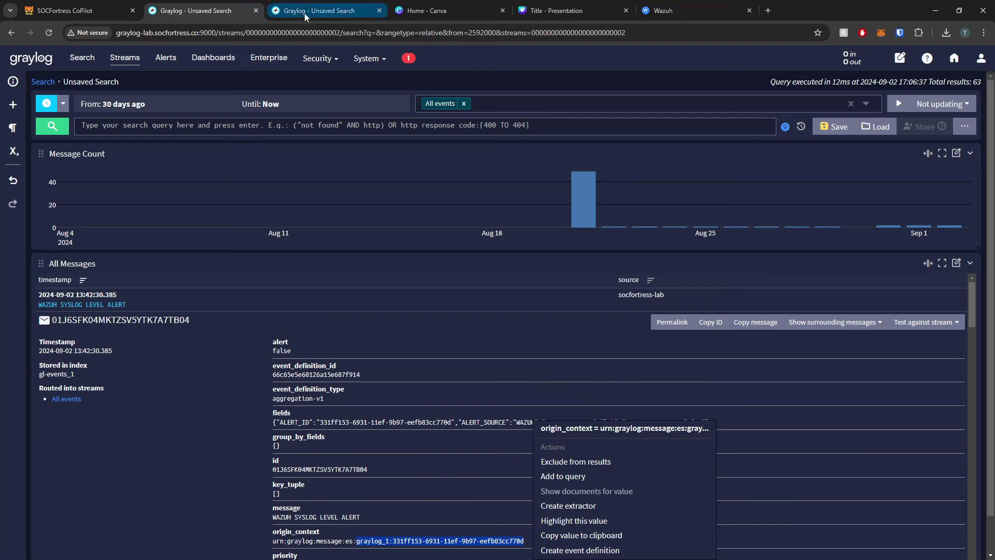
{"action": "left_click", "coordinate": [316, 10]}
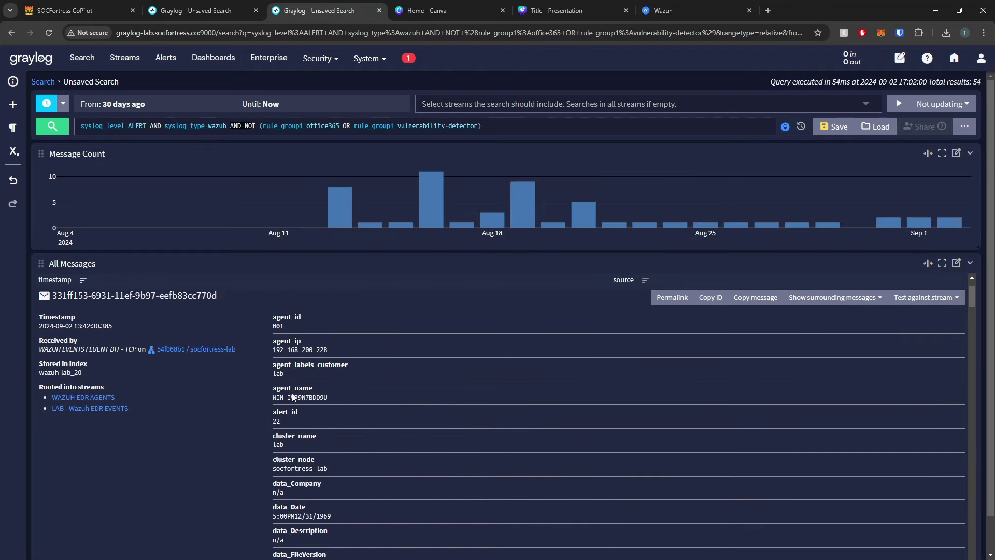
{"action": "left_click_drag", "start_coordinate": [271, 389], "coordinate": [331, 405]}
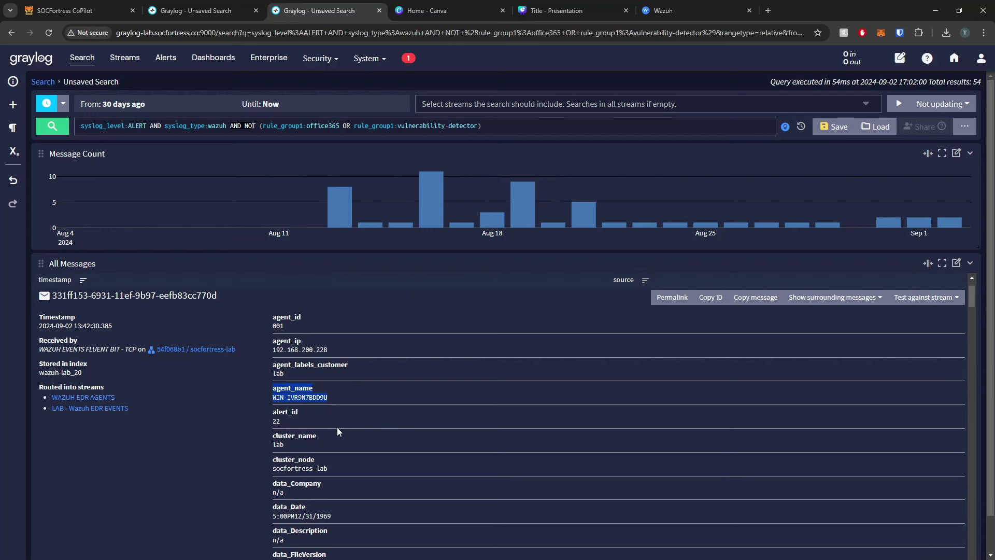
{"action": "left_click", "coordinate": [65, 11]}
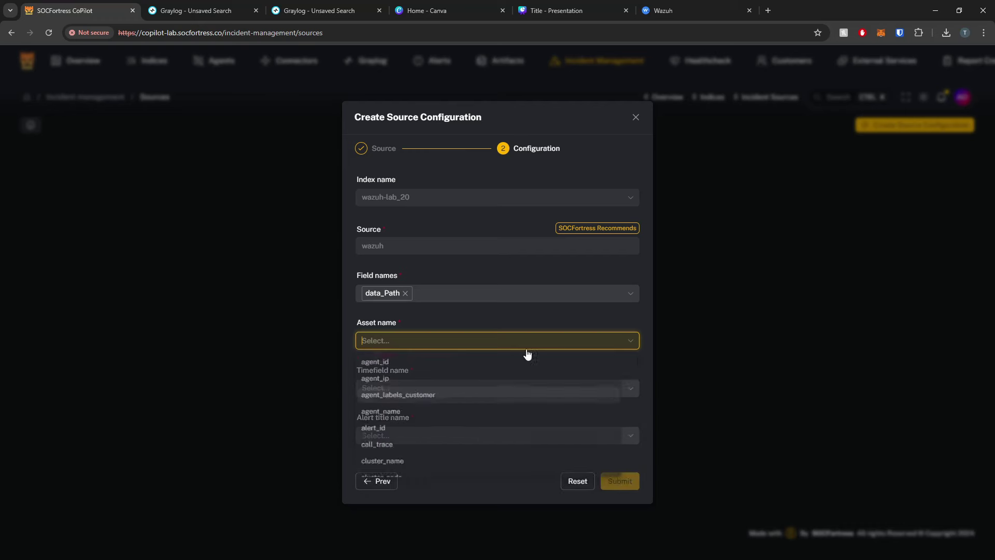
{"action": "left_click", "coordinate": [433, 342]}
{"action": "type", "text": "agent"}
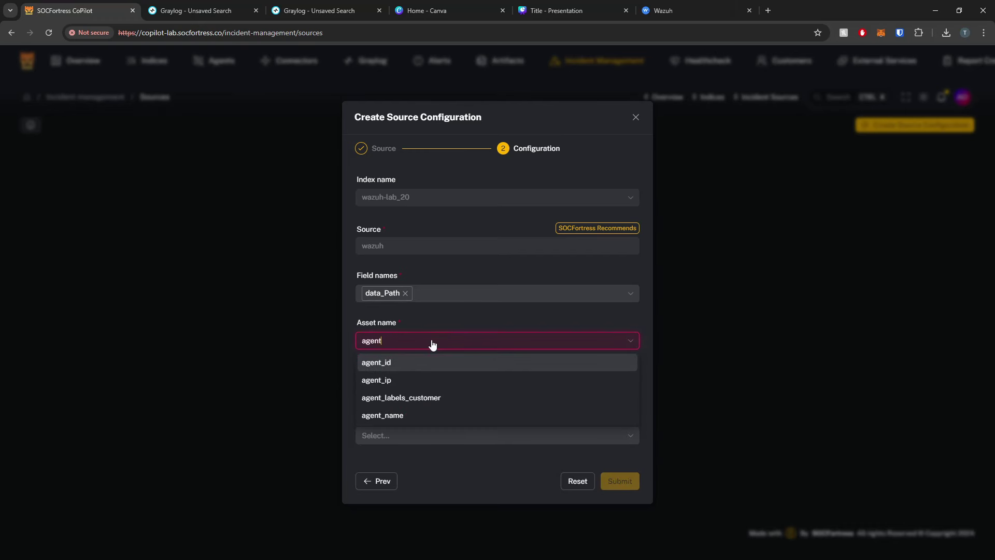
{"action": "left_click", "coordinate": [403, 419]}
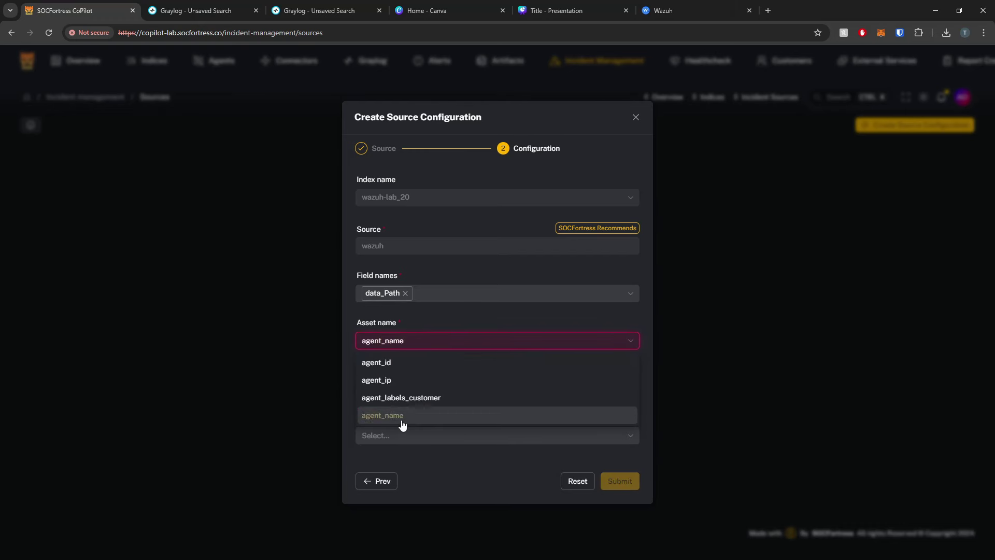
- Add data_Product, data_ProductVersion and data_Profile to the field names
{"action": "left_click", "coordinate": [448, 296]}
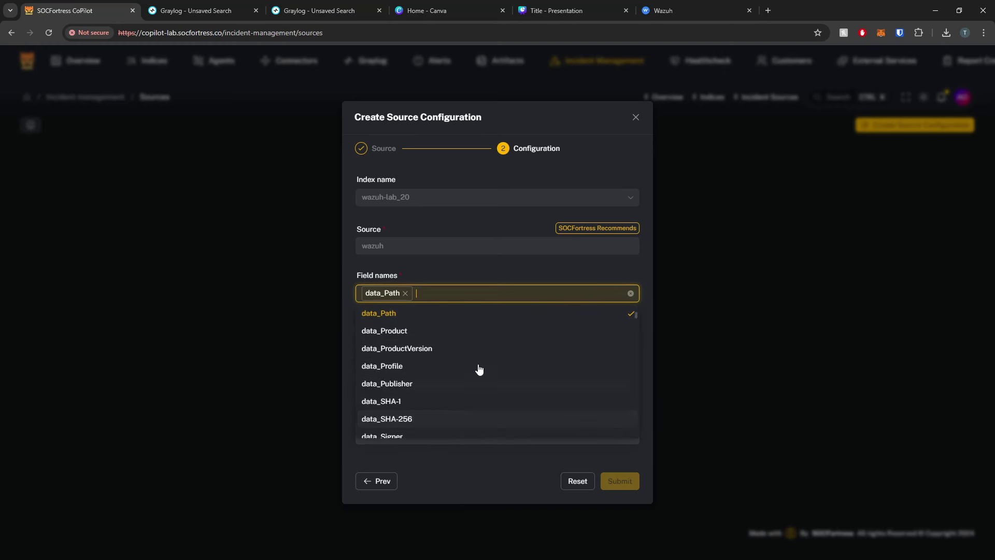
{"action": "left_click", "coordinate": [461, 338]}
{"action": "left_click", "coordinate": [462, 349]}
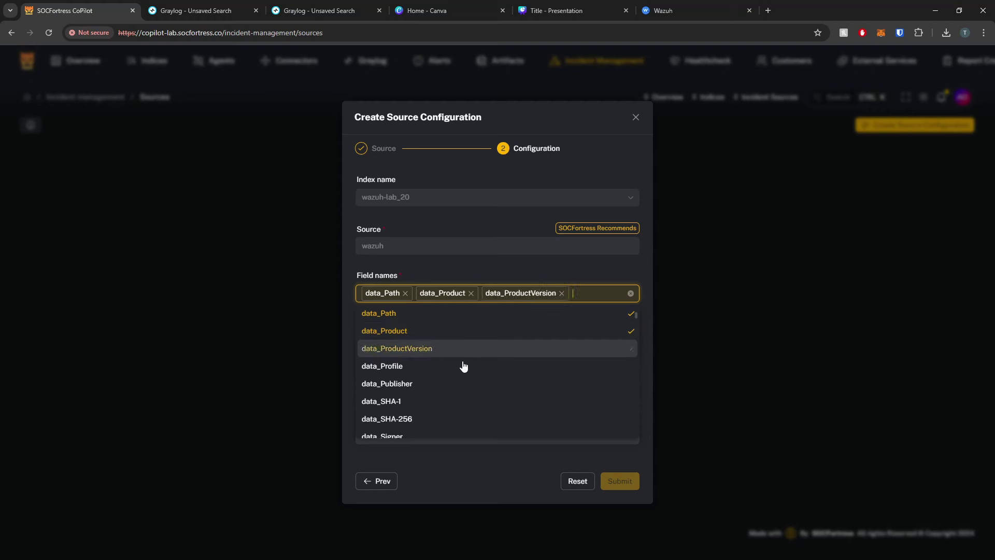
{"action": "left_click", "coordinate": [462, 366]}
{"action": "left_click", "coordinate": [511, 259]}
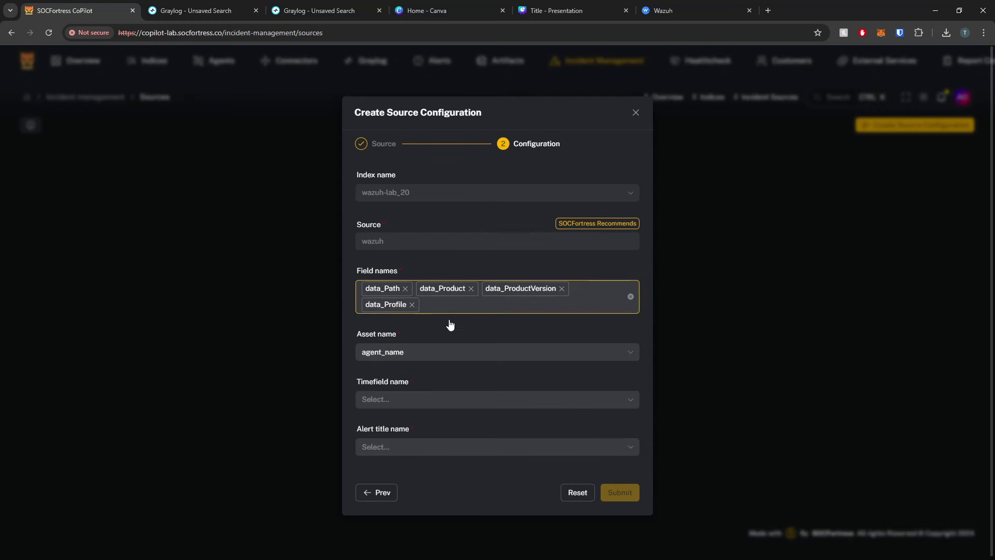
- Set the timefield name to timestamp_utc after checking the timestamp fields in Graylog
{"action": "left_click", "coordinate": [464, 406]}
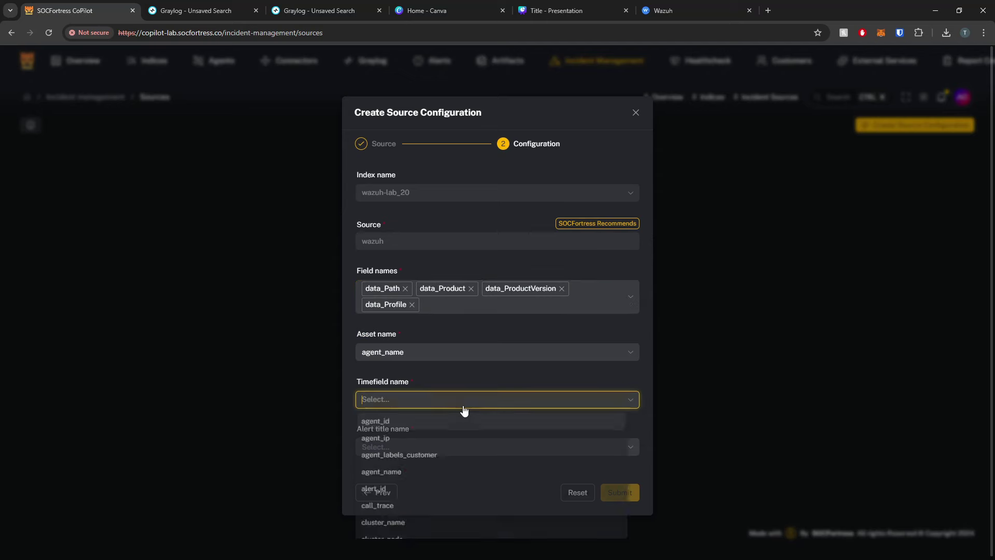
{"action": "left_click", "coordinate": [220, 4]}
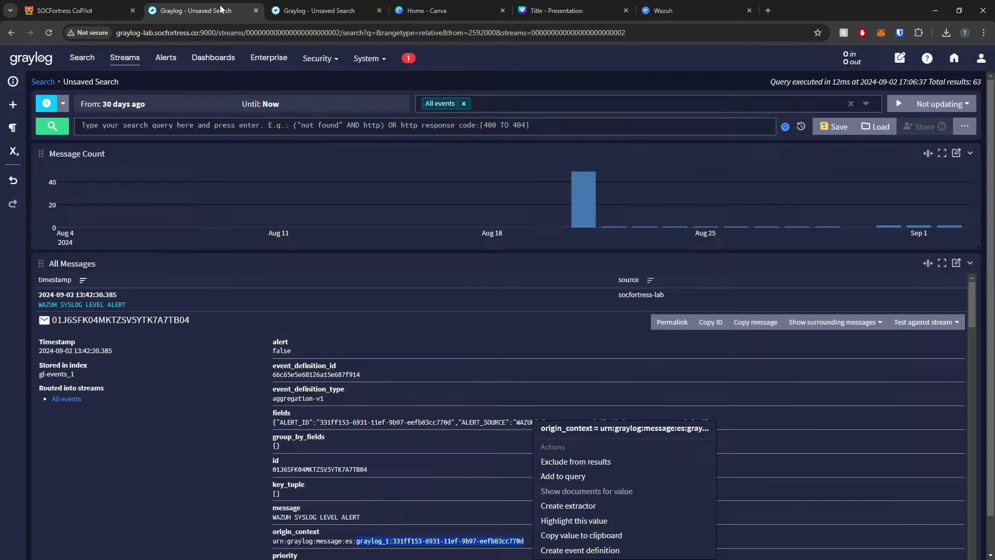
{"action": "left_click", "coordinate": [319, 11]}
{"action": "scroll", "coordinate": [362, 482], "scroll_direction": "down", "scroll_amount": 20}
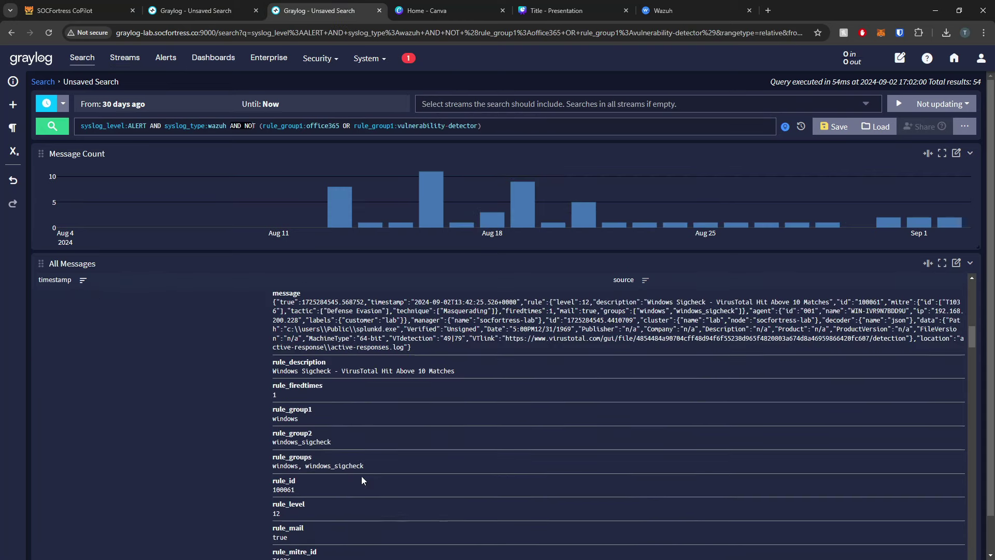
{"action": "scroll", "coordinate": [358, 492], "scroll_direction": "up", "scroll_amount": 3}
{"action": "scroll", "coordinate": [357, 493], "scroll_direction": "down", "scroll_amount": 1}
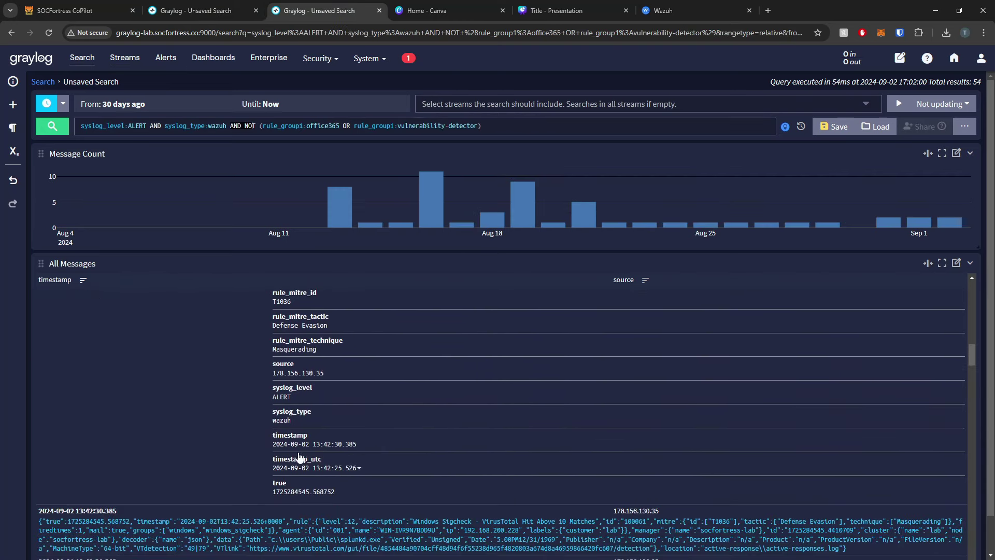
{"action": "left_click_drag", "start_coordinate": [307, 435], "coordinate": [274, 435]}
{"action": "left_click", "coordinate": [78, 10]}
{"action": "left_click", "coordinate": [397, 393]}
{"action": "type", "text": "timestamp"}
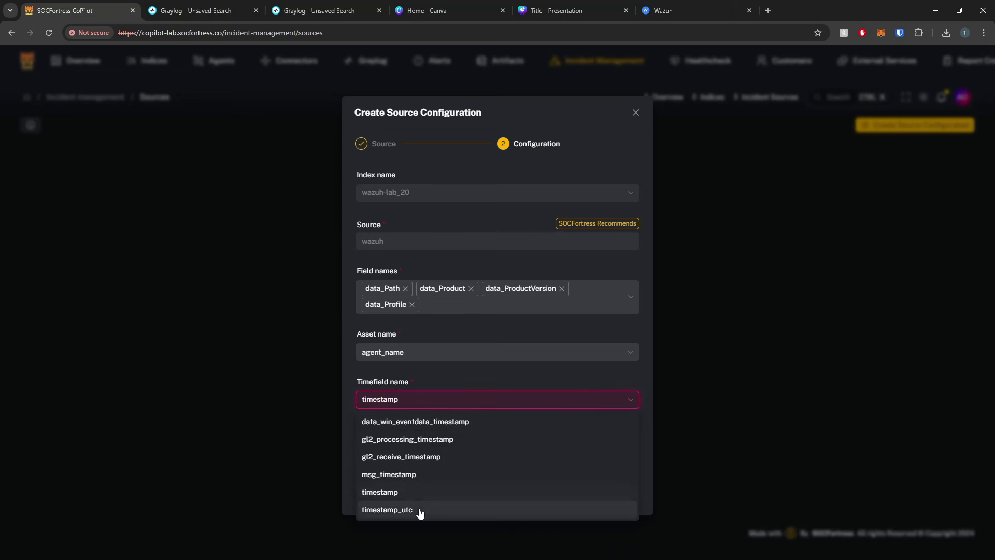
{"action": "left_click", "coordinate": [418, 510]}
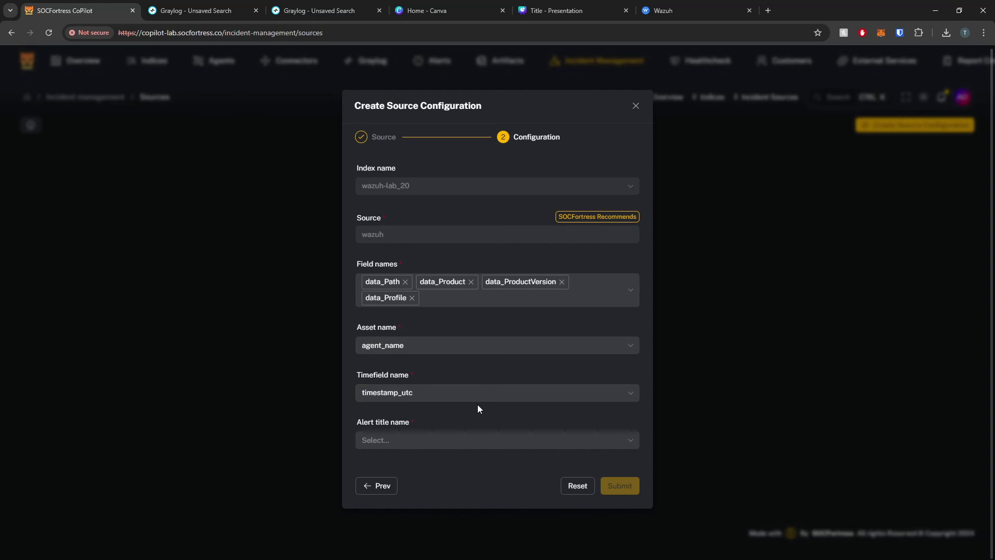
- Review the wazuh source value and the alert title name setting
{"action": "left_click", "coordinate": [440, 398]}
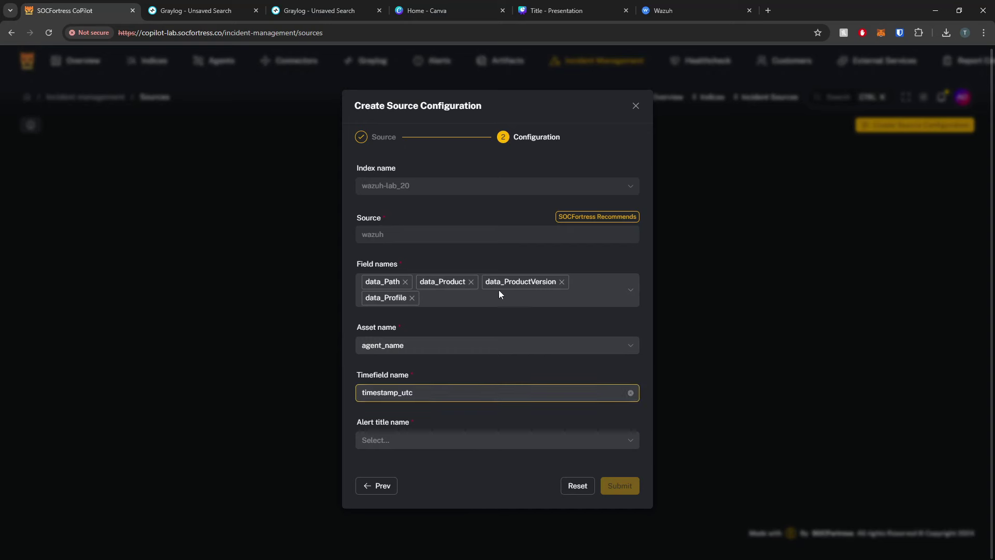
{"action": "double_click", "coordinate": [369, 234]}
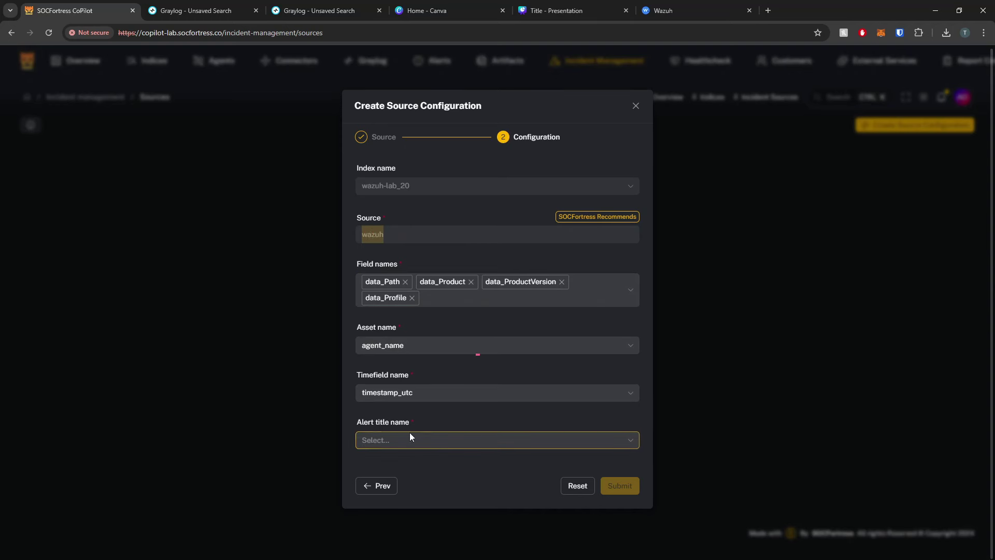
{"action": "left_click_drag", "start_coordinate": [356, 421], "coordinate": [414, 441]}
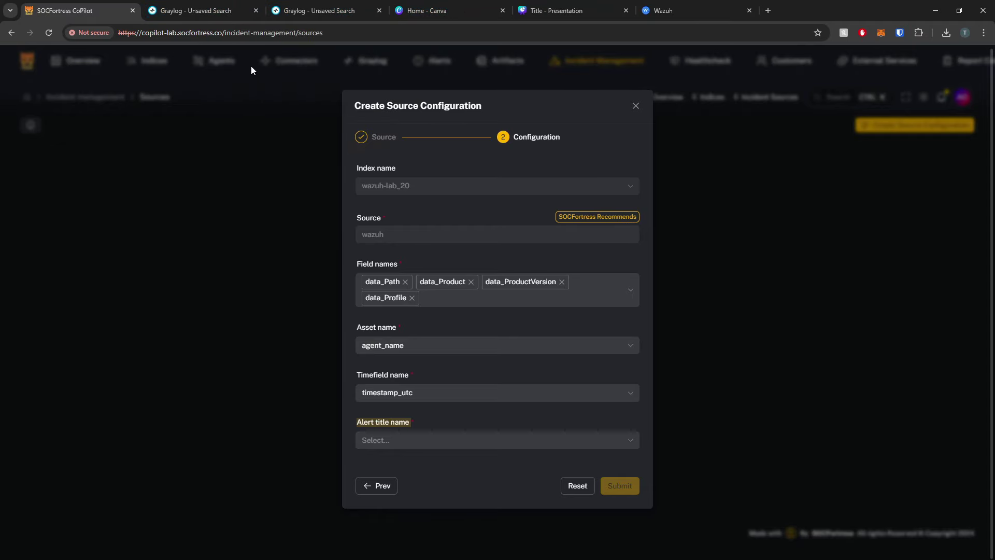
- Select the alert's rule_description value, 'Windows Sigcheck - VirusTotal Hit Above 10 Matches'
{"action": "left_click", "coordinate": [332, 9]}
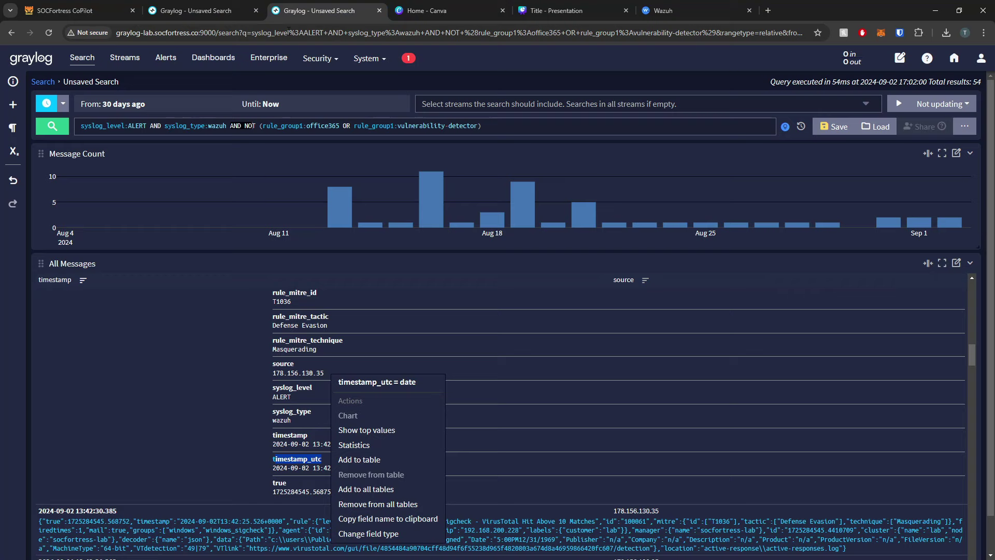
{"action": "left_click", "coordinate": [209, 461]}
{"action": "scroll", "coordinate": [210, 460], "scroll_direction": "up", "scroll_amount": 5}
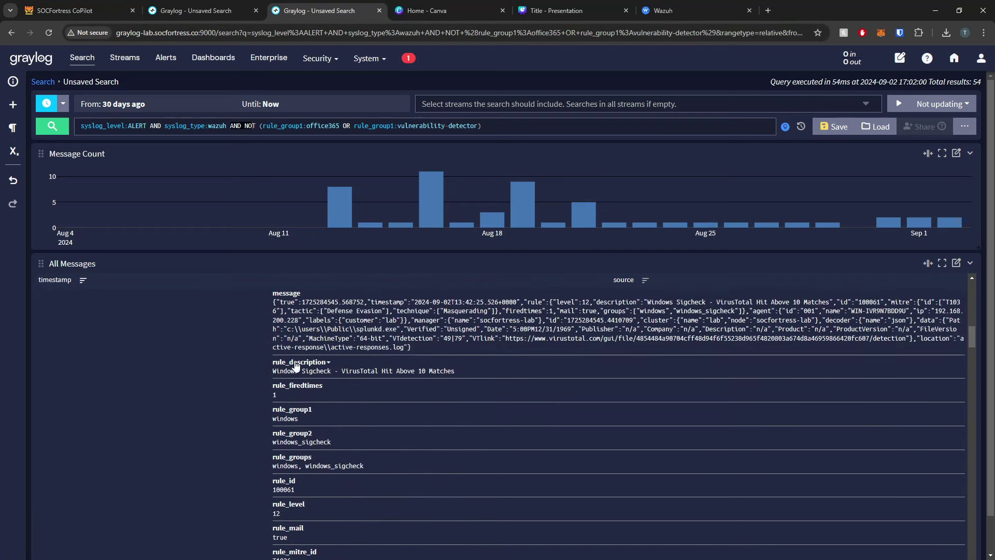
{"action": "left_click_drag", "start_coordinate": [273, 362], "coordinate": [458, 380]}
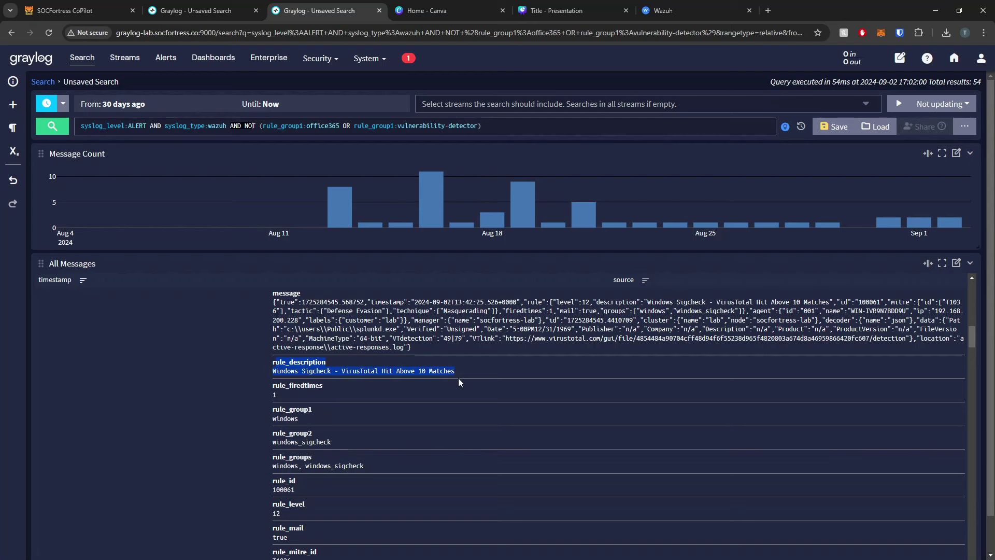
{"action": "scroll", "coordinate": [479, 397], "scroll_direction": "up", "scroll_amount": 1}
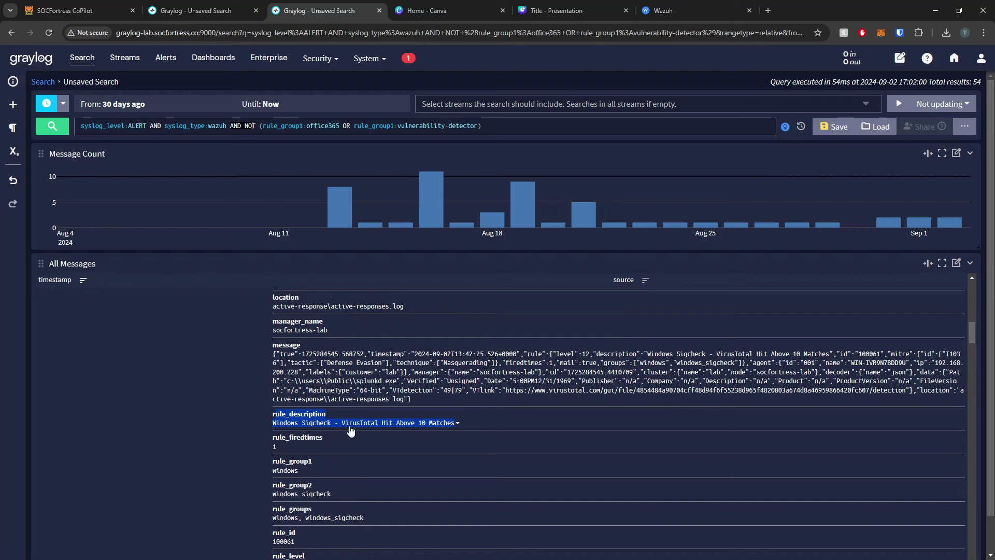
{"action": "left_click_drag", "start_coordinate": [274, 423], "coordinate": [427, 430]}
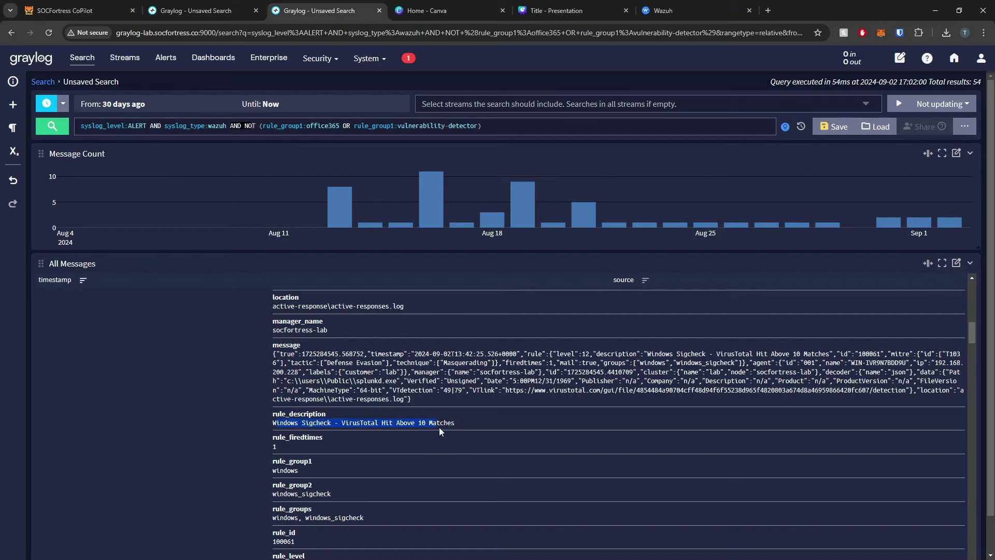
- Set the alert title name to rule_description
{"action": "left_click", "coordinate": [77, 10]}
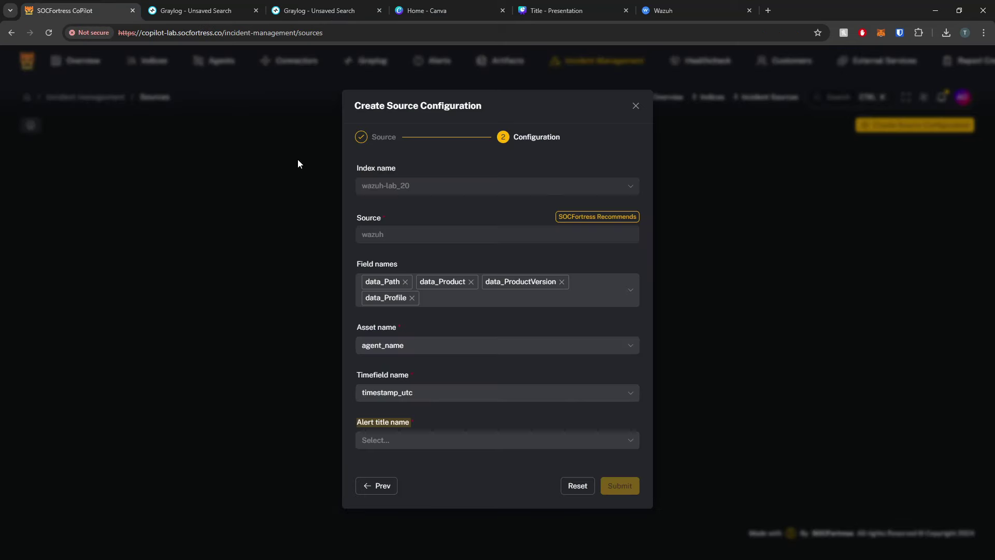
{"action": "left_click", "coordinate": [416, 439]}
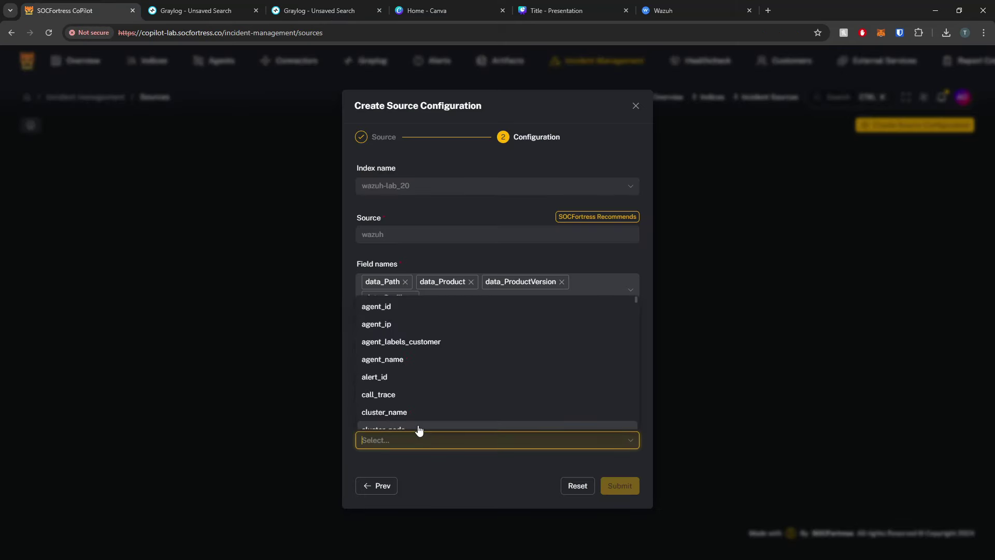
{"action": "scroll", "coordinate": [419, 429], "scroll_direction": "down", "scroll_amount": 1}
{"action": "type", "text": "rule"}
{"action": "left_click", "coordinate": [411, 322]}
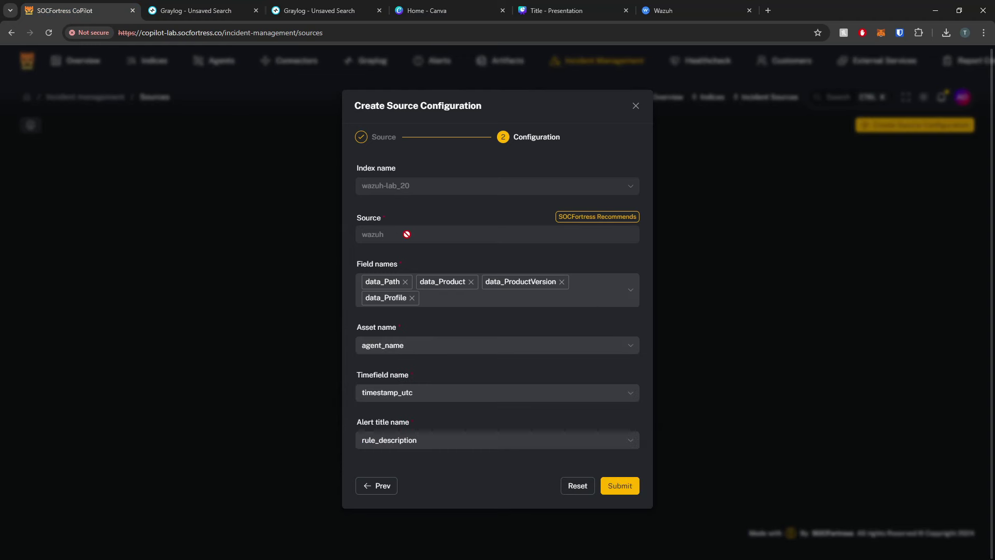
{"action": "left_click_drag", "start_coordinate": [362, 231], "coordinate": [453, 245]}
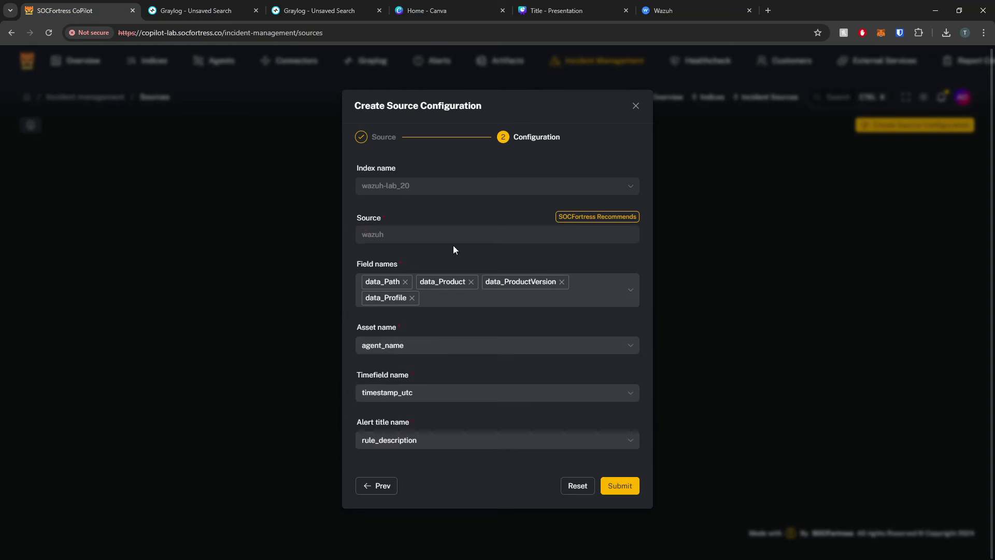
- Apply the SOCFortress recommended field names and submit the wazuh source configuration
{"action": "left_click", "coordinate": [591, 218]}
{"action": "scroll", "coordinate": [568, 229], "scroll_direction": "down", "scroll_amount": 2}
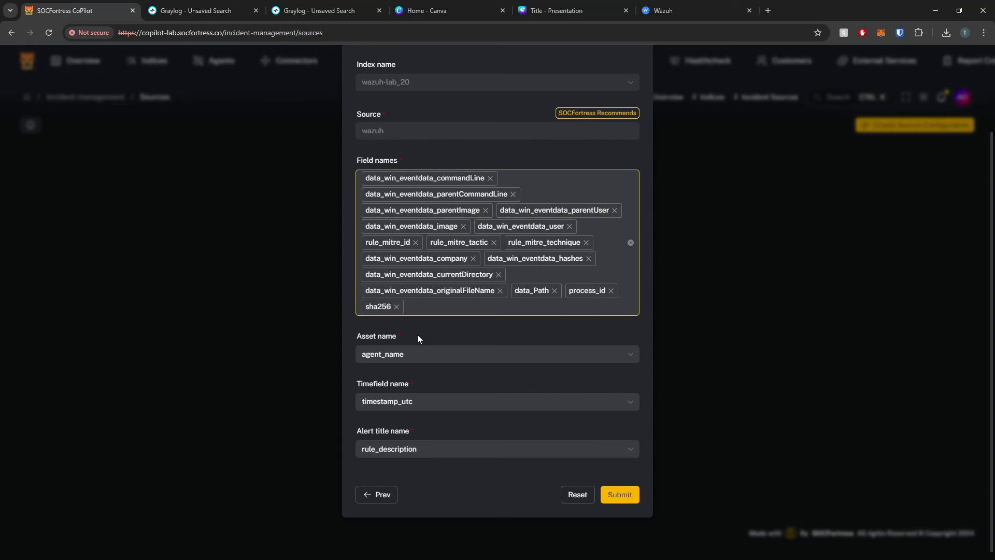
{"action": "left_click", "coordinate": [427, 309]}
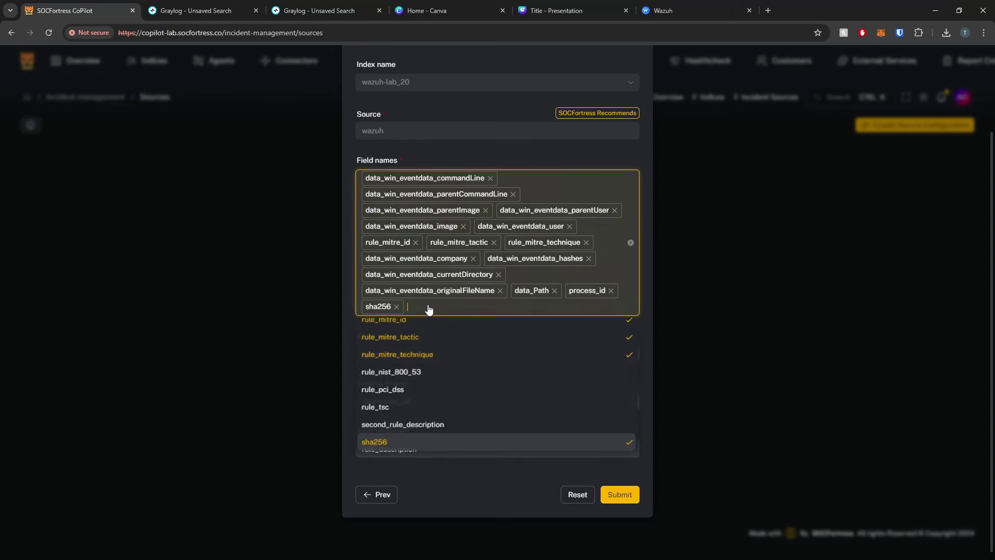
{"action": "scroll", "coordinate": [477, 394], "scroll_direction": "down", "scroll_amount": 2}
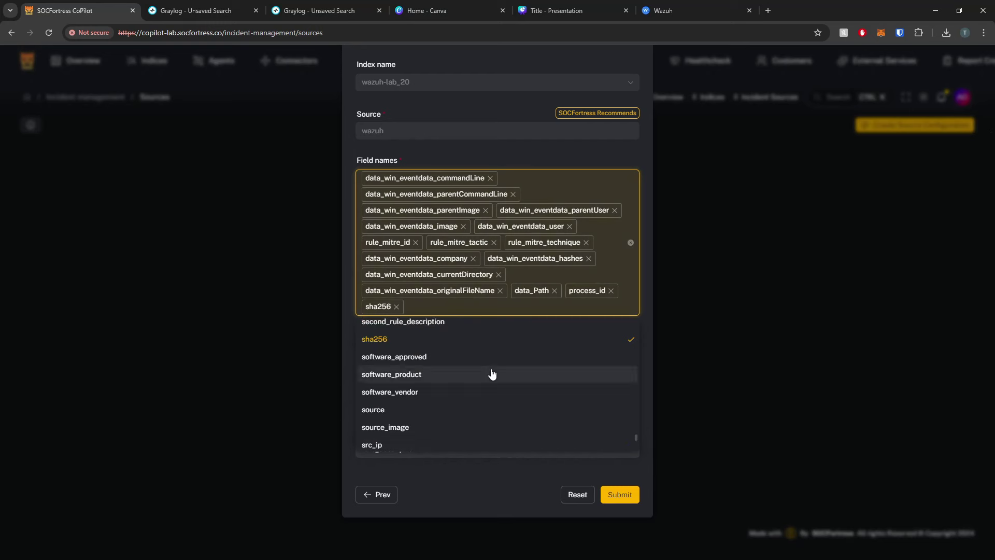
{"action": "scroll", "coordinate": [491, 373], "scroll_direction": "down", "scroll_amount": 3}
{"action": "left_click", "coordinate": [459, 484]}
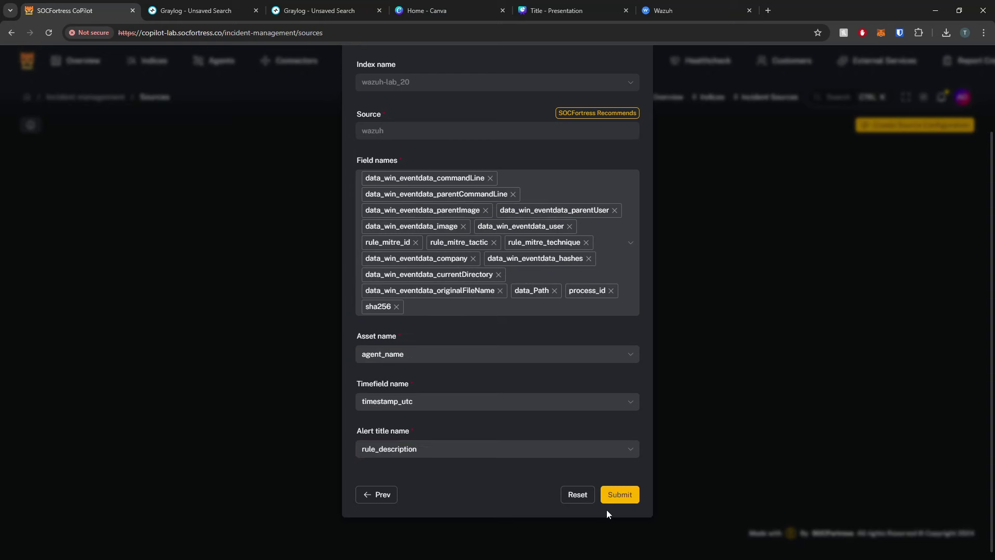
{"action": "left_click", "coordinate": [626, 496]}
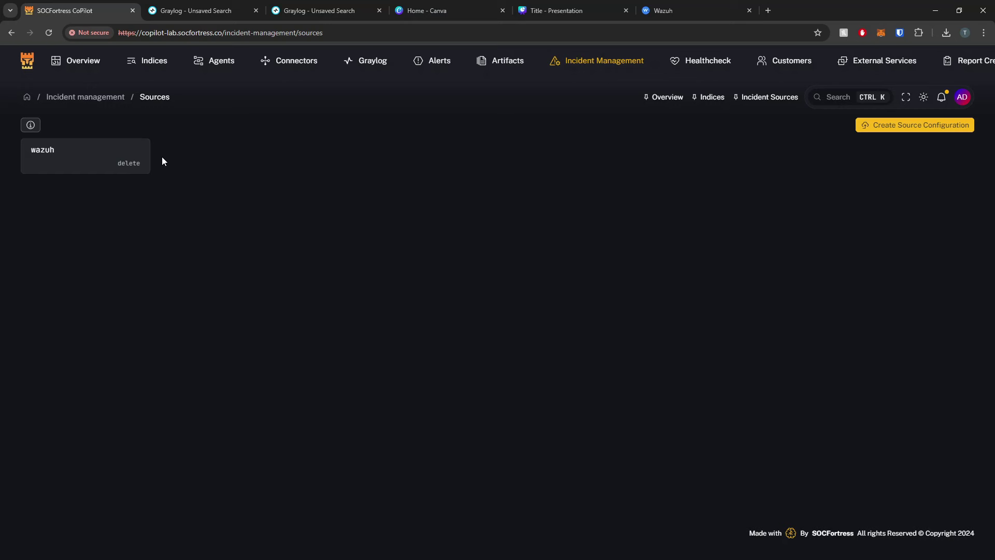
- Duplicate the tab, check the saved wazuh source, and open Incident Management > Alerts
{"action": "middle_click", "coordinate": [154, 97]}
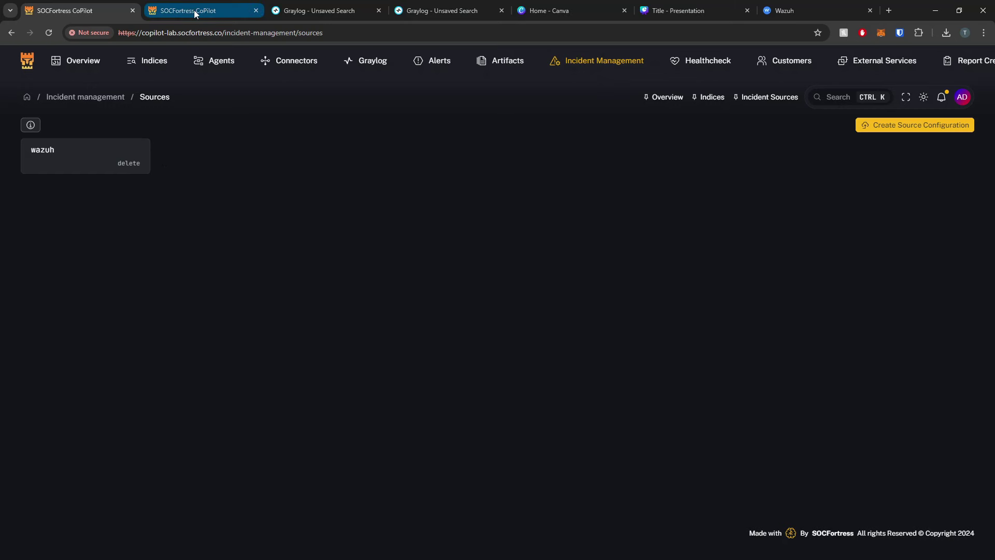
{"action": "left_click", "coordinate": [100, 145]}
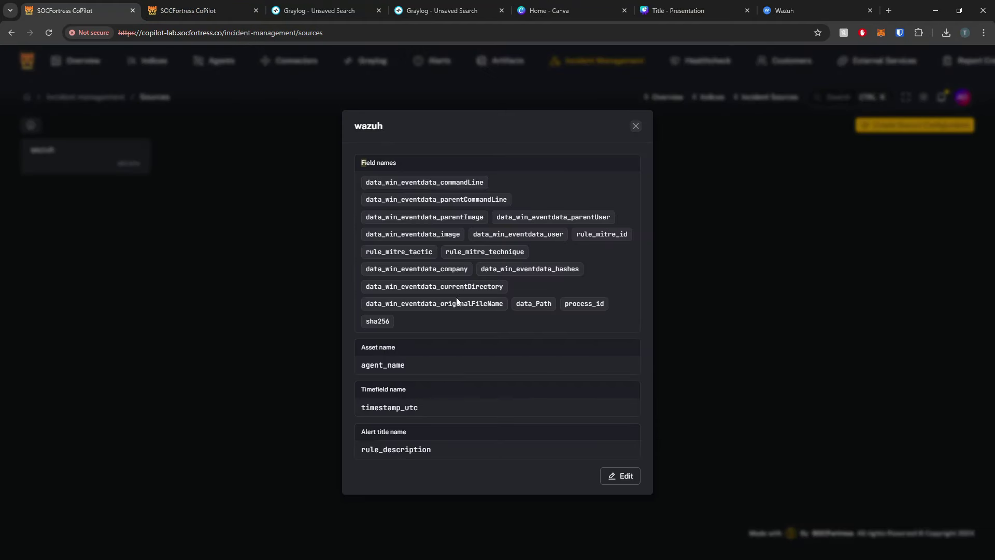
{"action": "left_click", "coordinate": [195, 4]}
{"action": "mouse_move", "coordinate": [574, 61]}
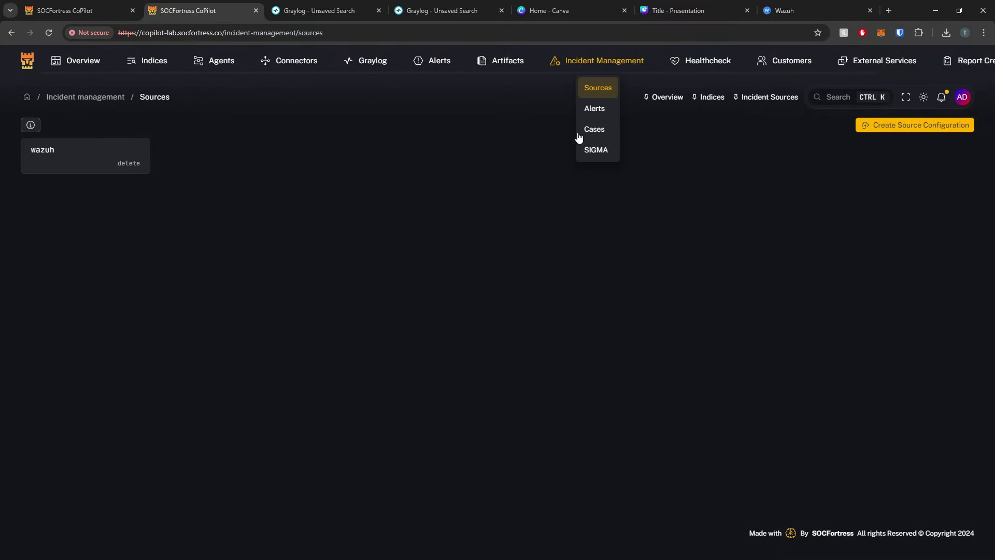
{"action": "left_click", "coordinate": [602, 110]}
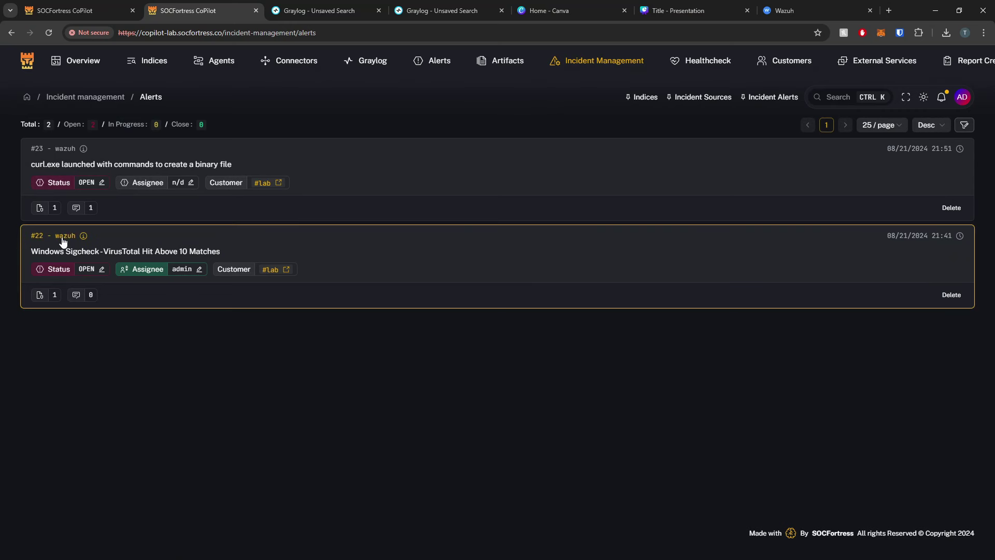
{"action": "left_click_drag", "start_coordinate": [38, 250], "coordinate": [126, 251]}
{"action": "left_click", "coordinate": [162, 249]}
{"action": "left_click", "coordinate": [64, 237]}
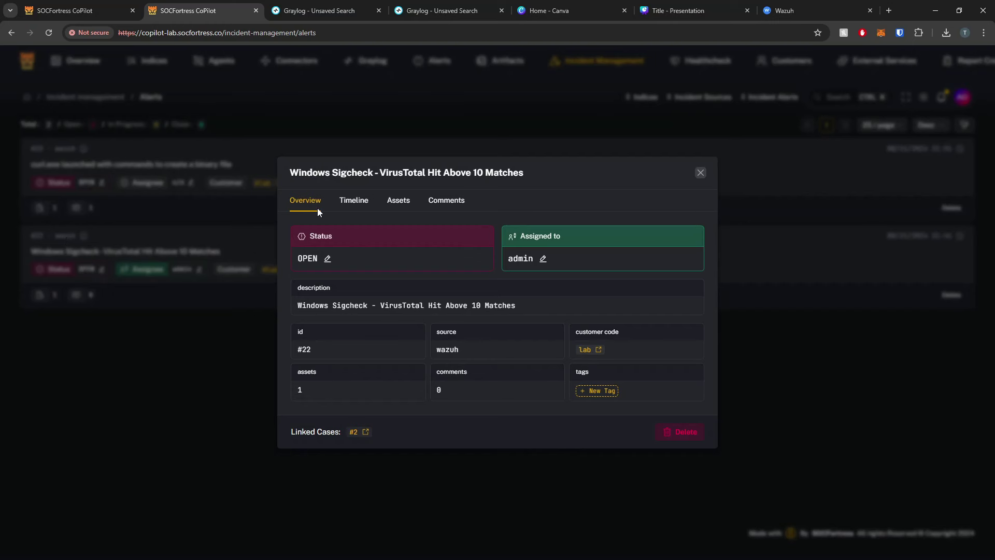
{"action": "left_click", "coordinate": [312, 259]}
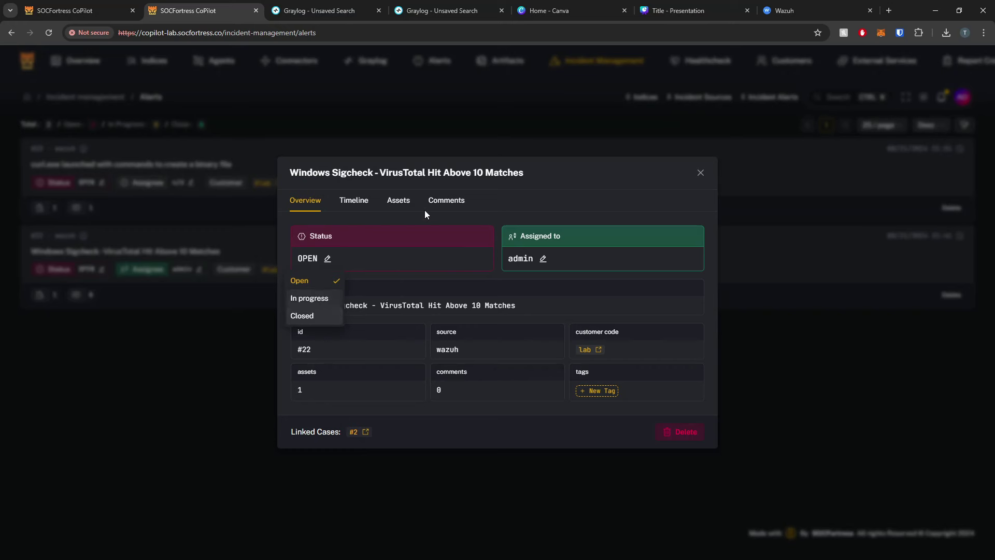
{"action": "left_click", "coordinate": [543, 258]}
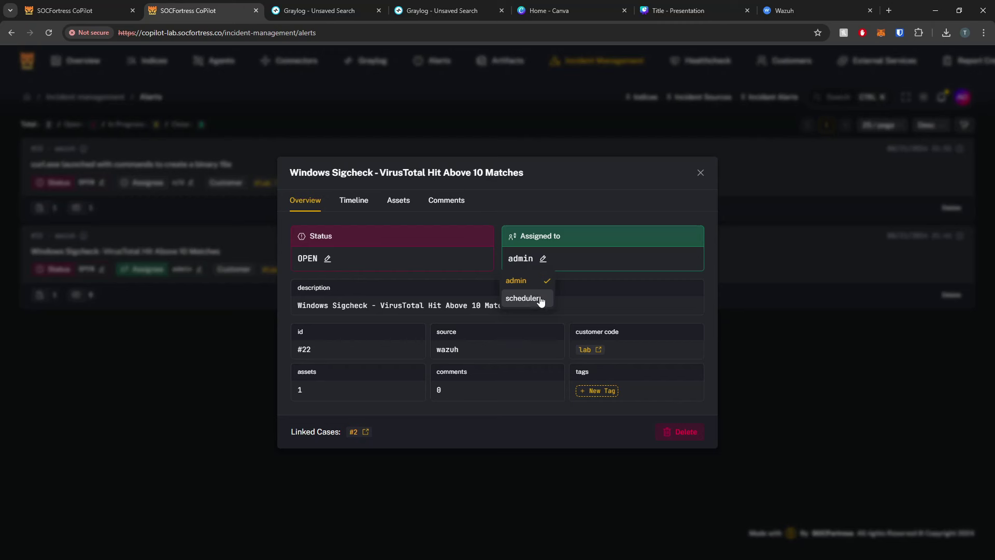
{"action": "left_click", "coordinate": [505, 214]}
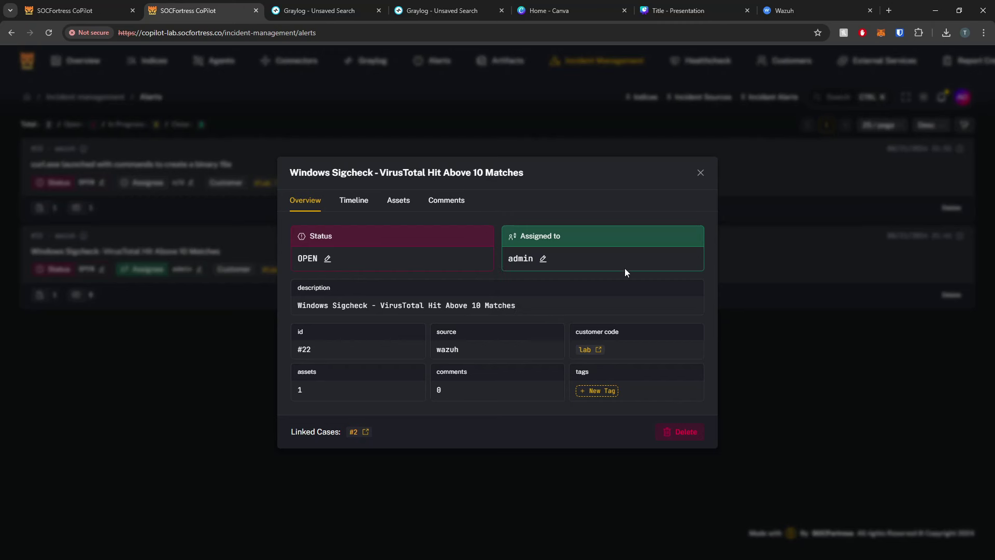
{"action": "left_click_drag", "start_coordinate": [298, 306], "coordinate": [525, 306]}
{"action": "left_click_drag", "start_coordinate": [288, 173], "coordinate": [392, 174]}
{"action": "left_click_drag", "start_coordinate": [473, 177], "coordinate": [542, 185]}
{"action": "left_click", "coordinate": [700, 172]}
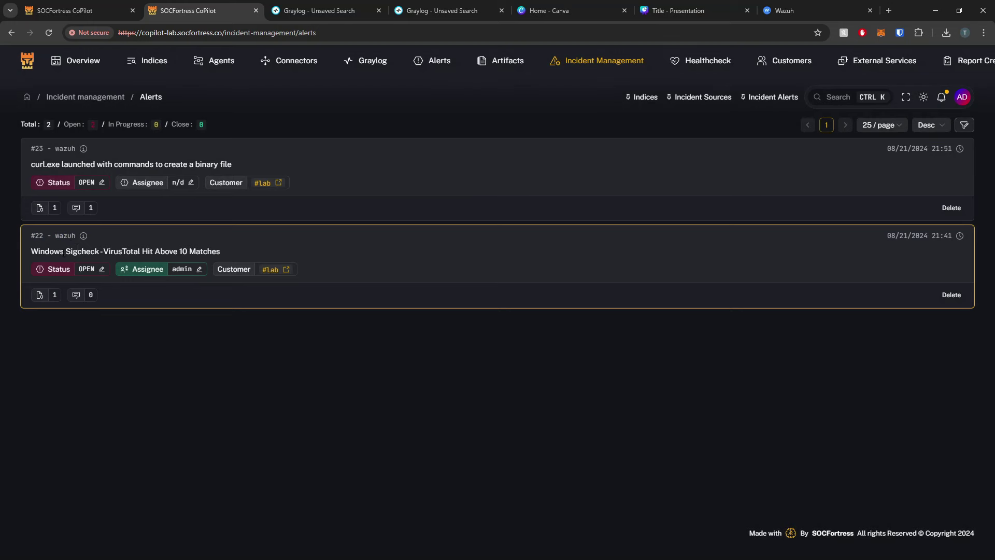
{"action": "left_click_drag", "start_coordinate": [65, 251], "coordinate": [195, 253]}
- Confirm the wazuh source's Alert title name is rule_description, then return to Graylog's results
{"action": "left_click", "coordinate": [64, 14]}
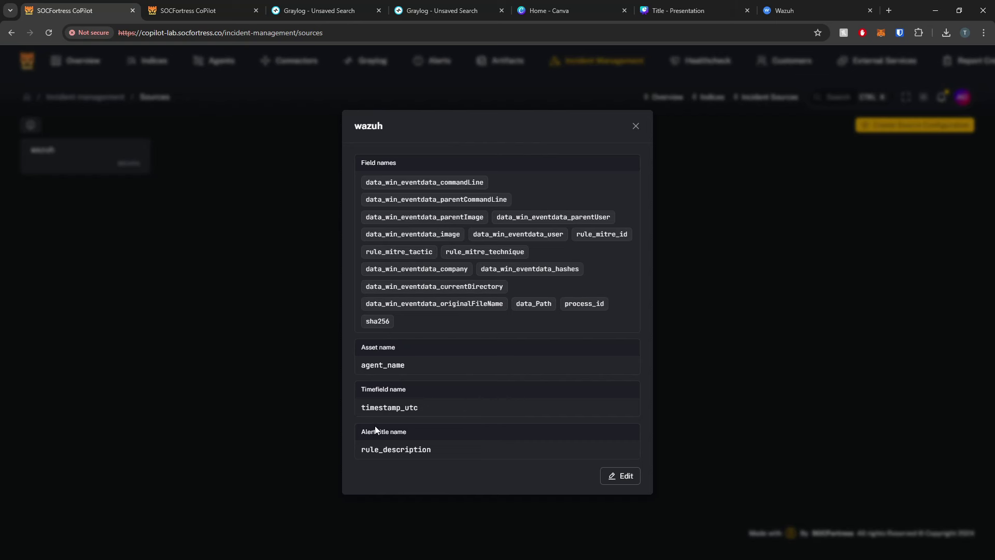
{"action": "left_click_drag", "start_coordinate": [362, 435], "coordinate": [435, 439]}
{"action": "left_click_drag", "start_coordinate": [364, 454], "coordinate": [444, 458]}
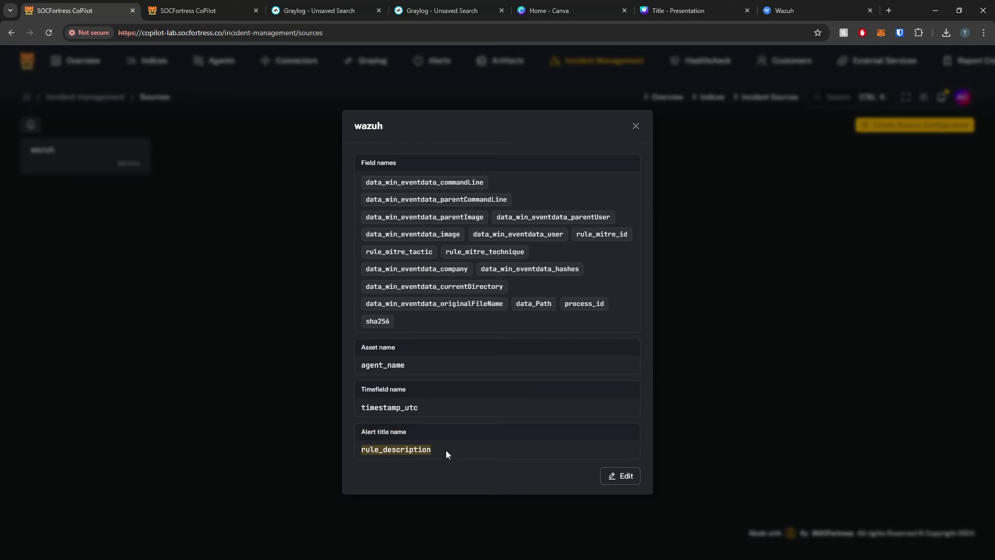
{"action": "left_click", "coordinate": [424, 5]}
- Compare Graylog's rule_description 'Windows Sigcheck - VirusTotal Hit Above 10 Matches' with alert #22's title
{"action": "left_click", "coordinate": [288, 422]}
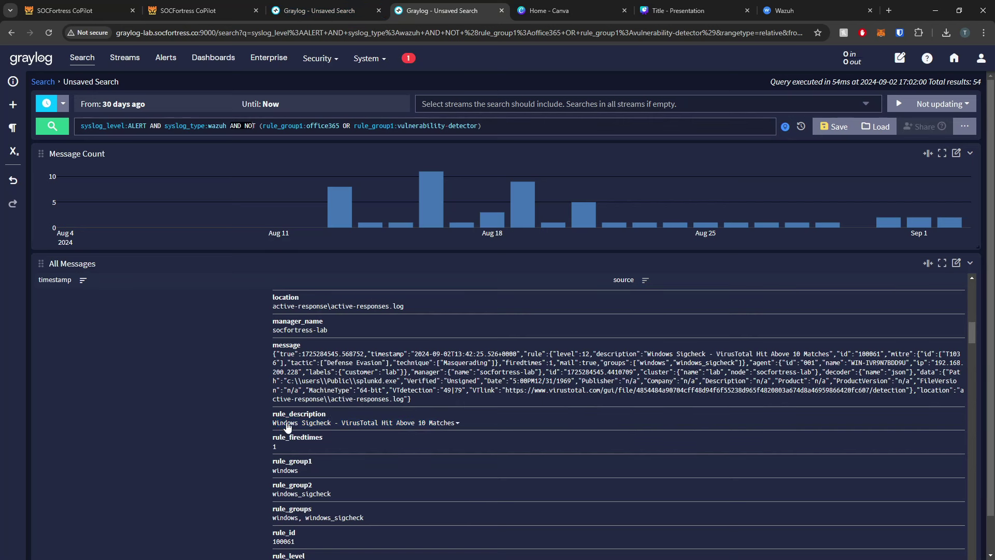
{"action": "left_click_drag", "start_coordinate": [272, 415], "coordinate": [332, 417]}
{"action": "left_click_drag", "start_coordinate": [272, 422], "coordinate": [467, 430]}
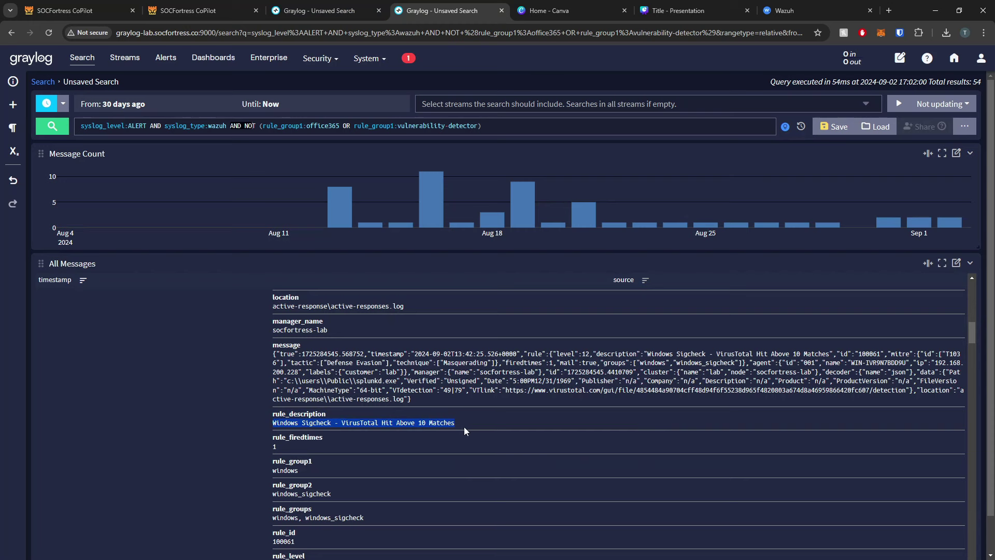
{"action": "left_click", "coordinate": [457, 424]}
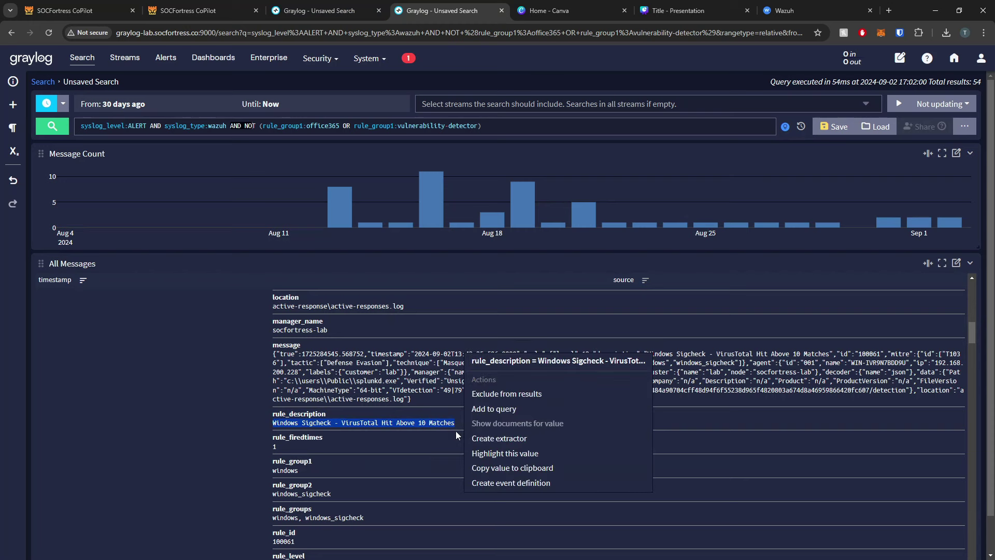
{"action": "left_click", "coordinate": [207, 10]}
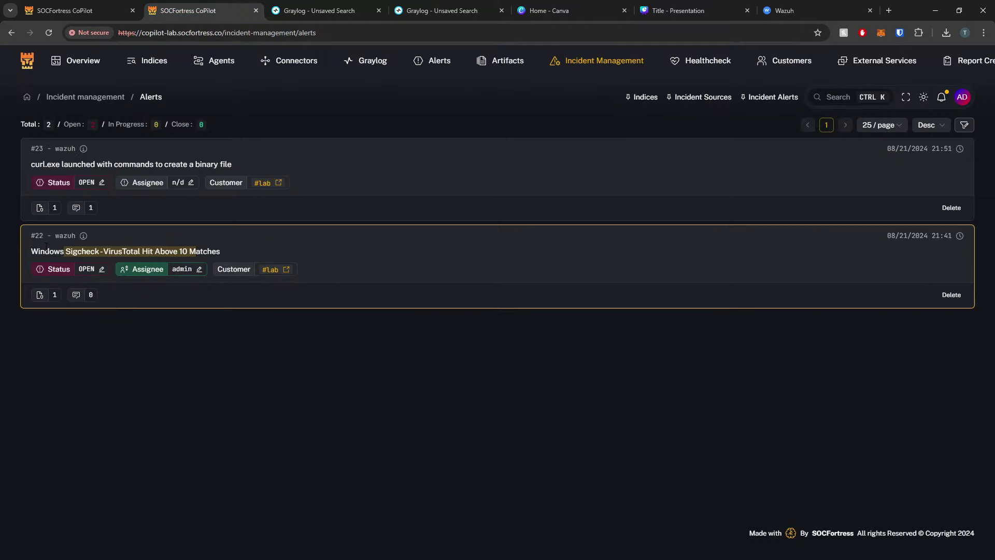
{"action": "left_click_drag", "start_coordinate": [32, 250], "coordinate": [226, 259]}
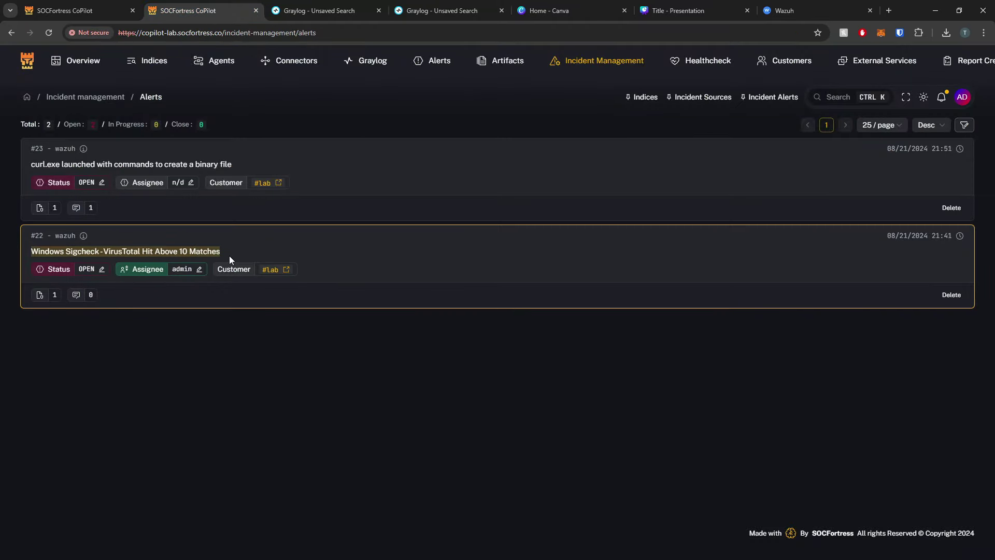
- Inspect the rule_description field's actions menu in Graylog, then return to CoPilot's alerts list
{"action": "left_click", "coordinate": [445, 10]}
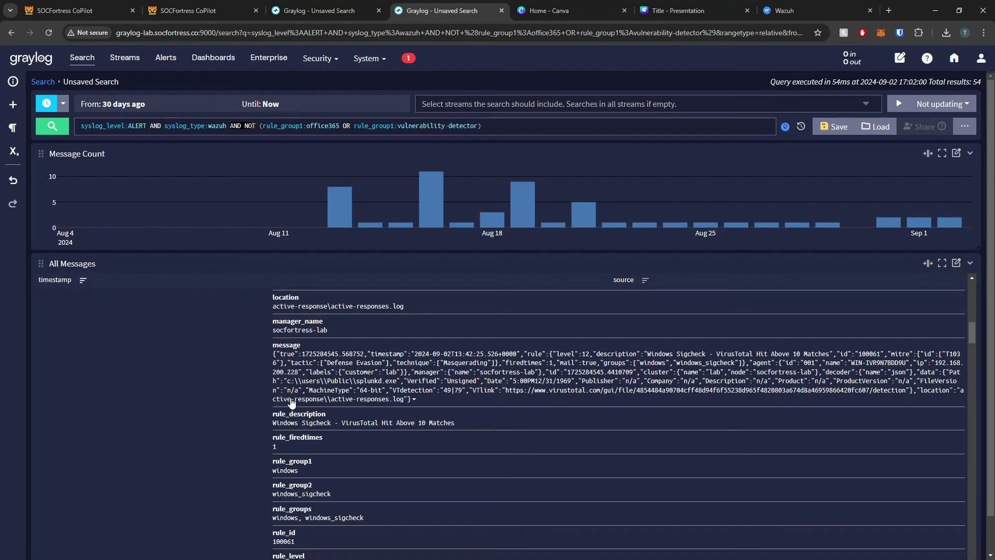
{"action": "left_click_drag", "start_coordinate": [271, 414], "coordinate": [326, 417]}
{"action": "left_click", "coordinate": [327, 415]}
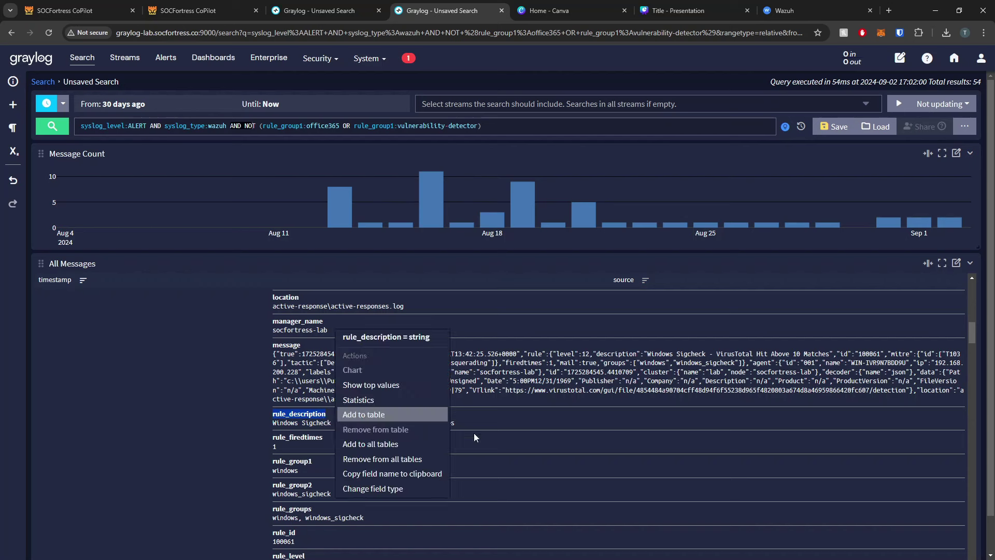
{"action": "left_click", "coordinate": [231, 409]}
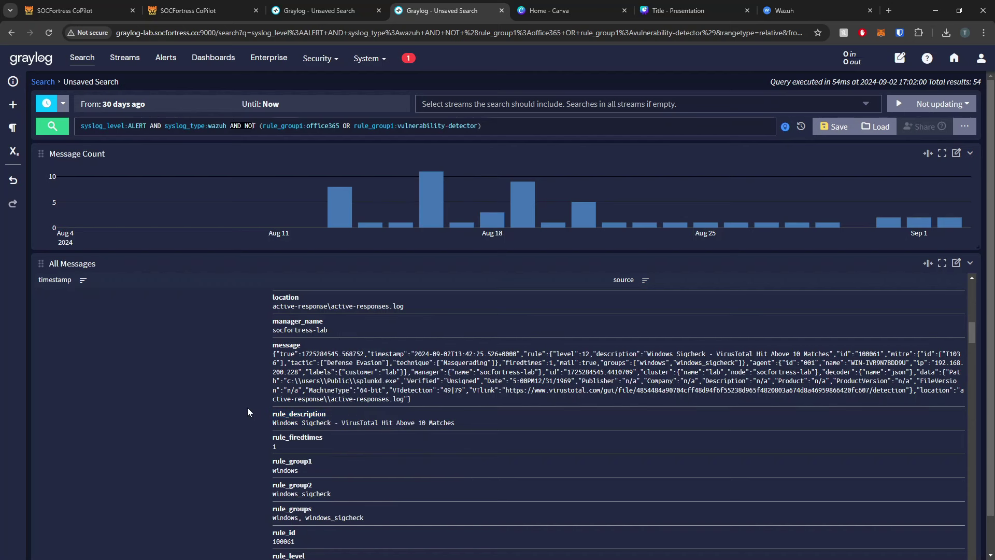
{"action": "left_click", "coordinate": [207, 13]}
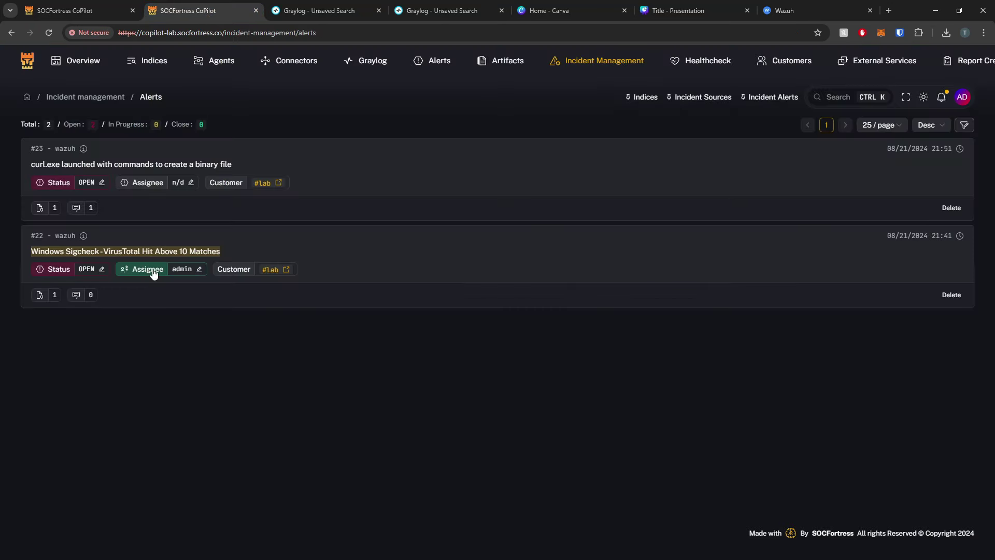
{"action": "left_click", "coordinate": [46, 249]}
{"action": "left_click", "coordinate": [83, 10]}
{"action": "left_click_drag", "start_coordinate": [374, 450], "coordinate": [404, 465]}
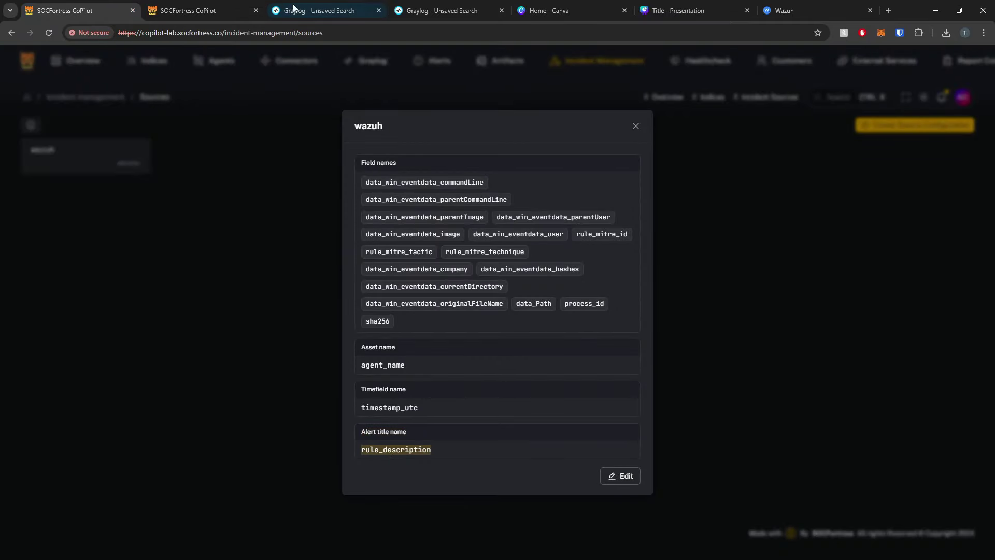
{"action": "left_click", "coordinate": [451, 11]}
{"action": "left_click_drag", "start_coordinate": [267, 417], "coordinate": [332, 413]}
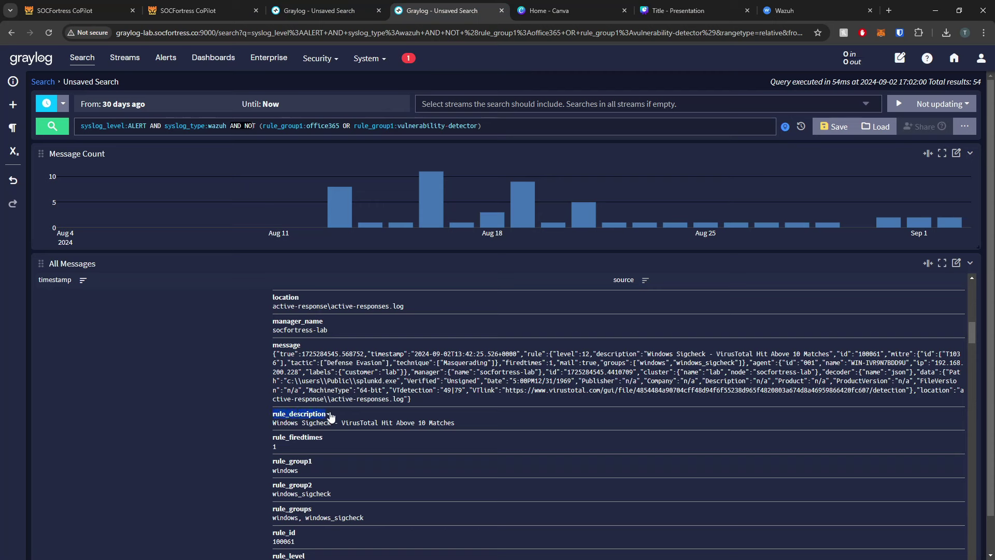
{"action": "left_click", "coordinate": [152, 9]}
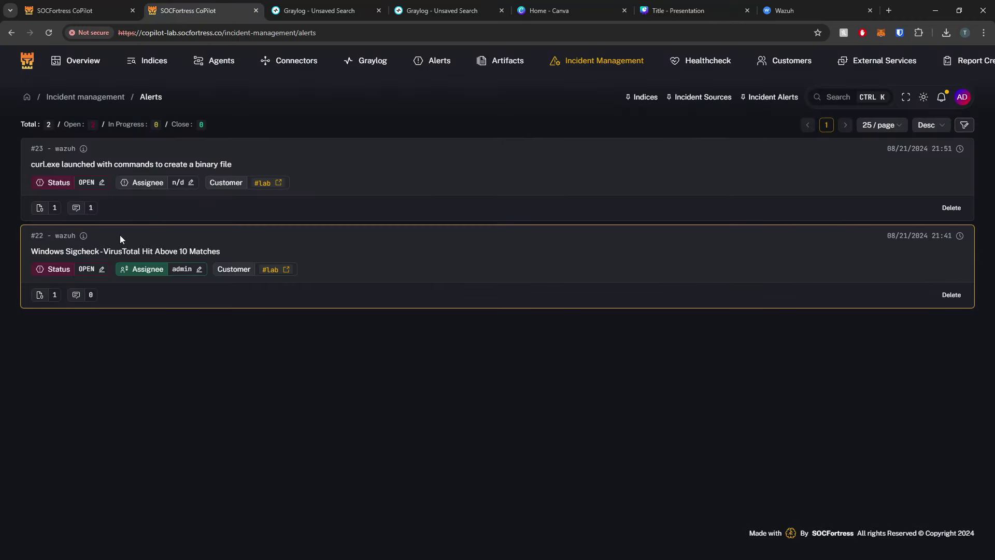
- Add the tag 'please subscribe' to alert #22
{"action": "left_click", "coordinate": [60, 237]}
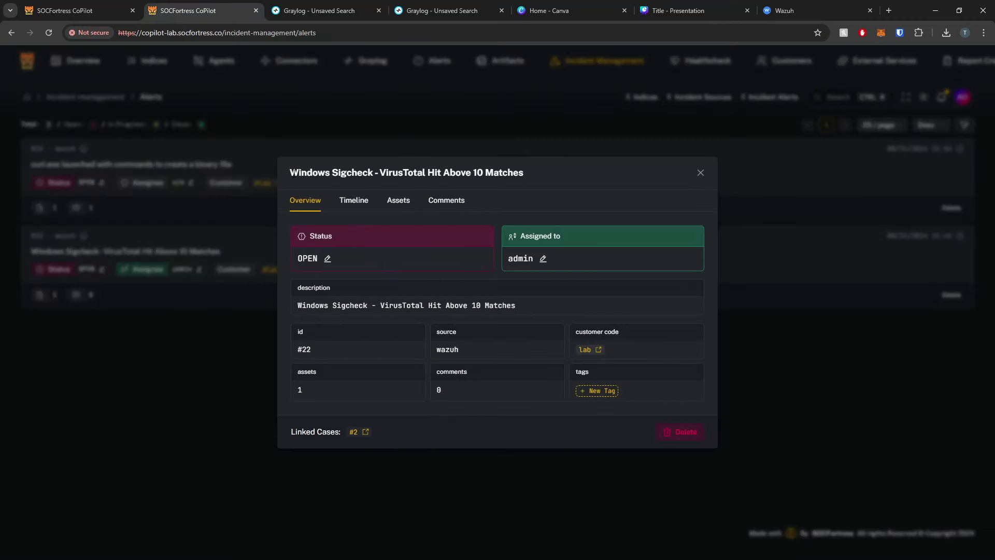
{"action": "left_click_drag", "start_coordinate": [289, 173], "coordinate": [531, 174]}
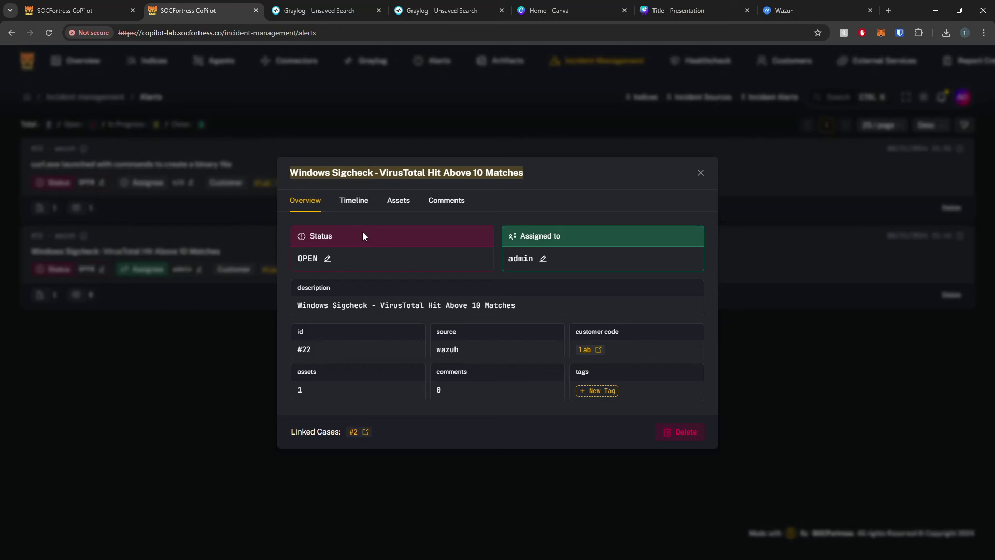
{"action": "left_click", "coordinate": [601, 392]}
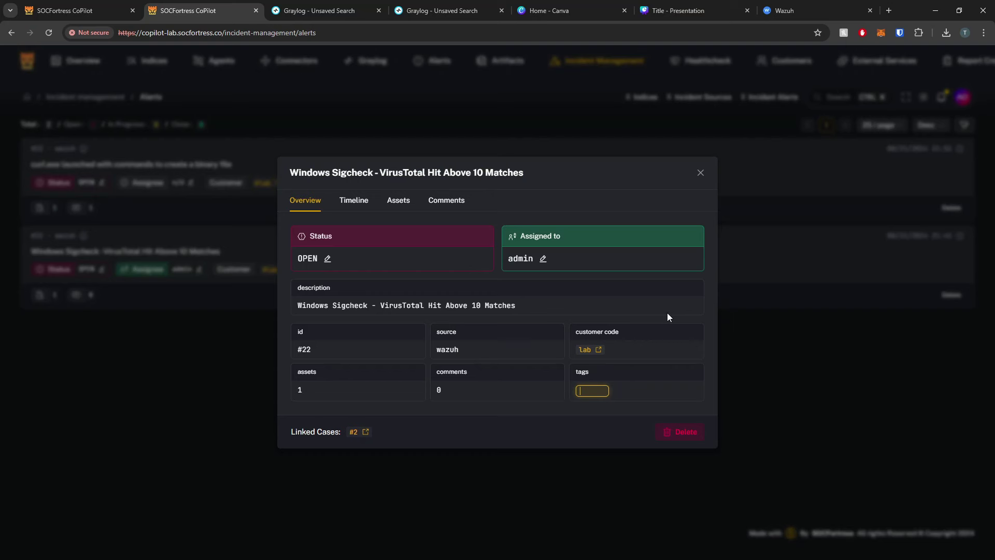
{"action": "type", "text": "please subscri"}
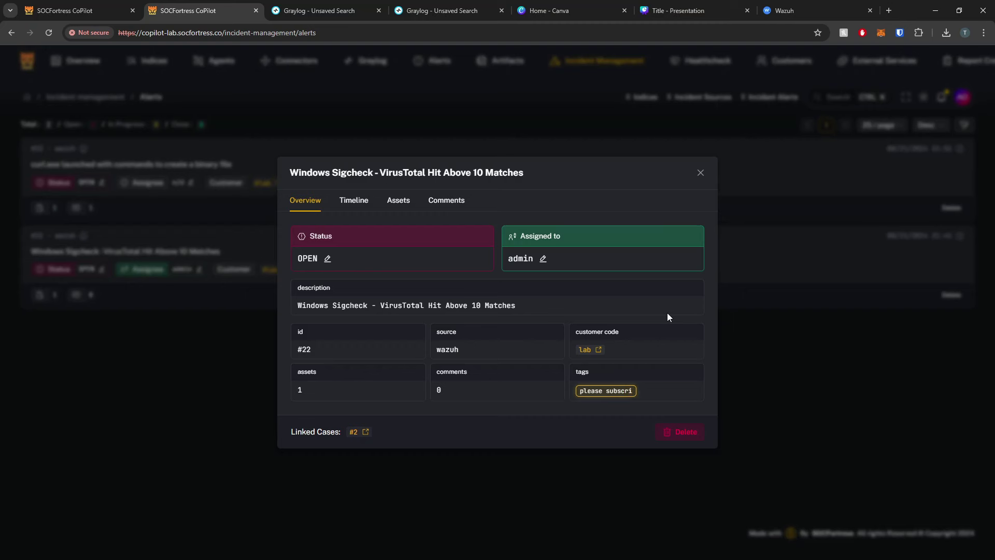
{"action": "type", "text": "be"}
{"action": "key", "text": "Return"}
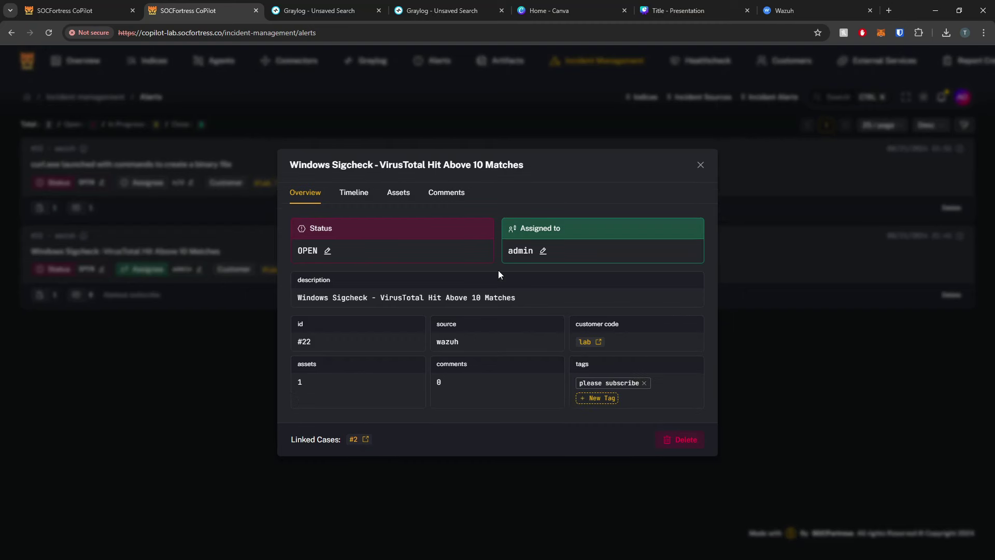
- Check alert #22's timeline and its agent 001 asset, then bring up the wazuh source details
{"action": "left_click", "coordinate": [355, 200]}
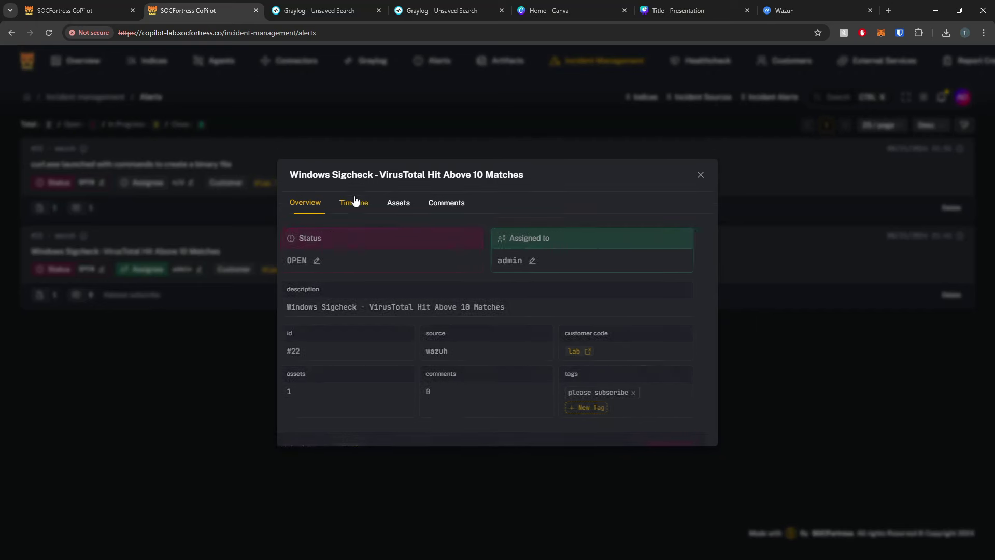
{"action": "left_click", "coordinate": [406, 210]}
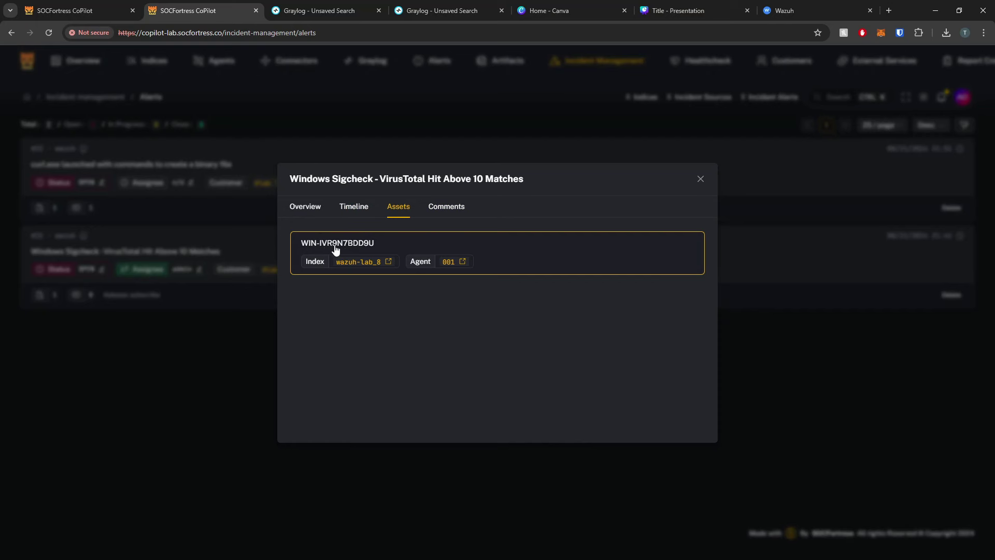
{"action": "left_click", "coordinate": [86, 9]}
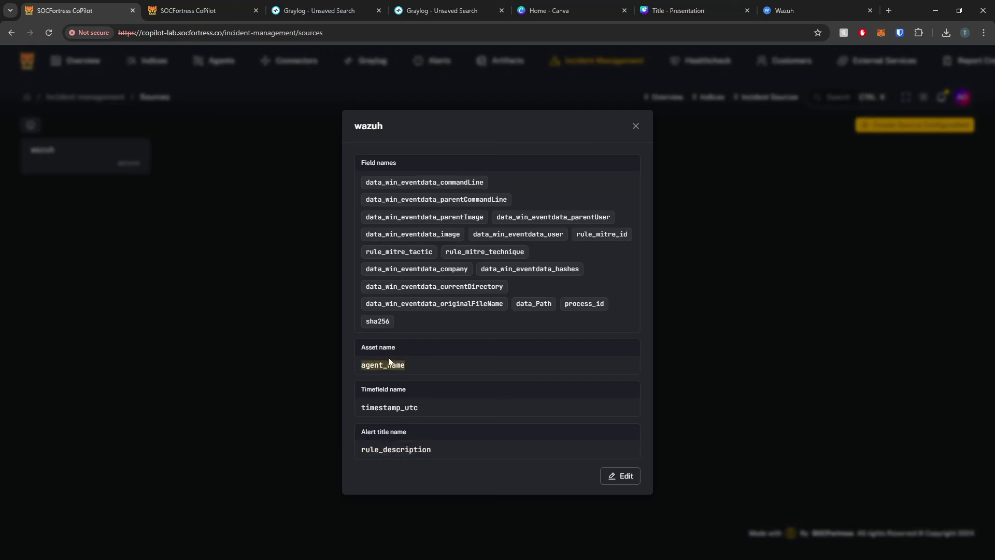
- Show the Graylog message's agent_name field, reading WIN-IVR9N7BDD9U, at the top of the message
{"action": "left_click", "coordinate": [452, 9]}
{"action": "scroll", "coordinate": [437, 407], "scroll_direction": "up", "scroll_amount": 10}
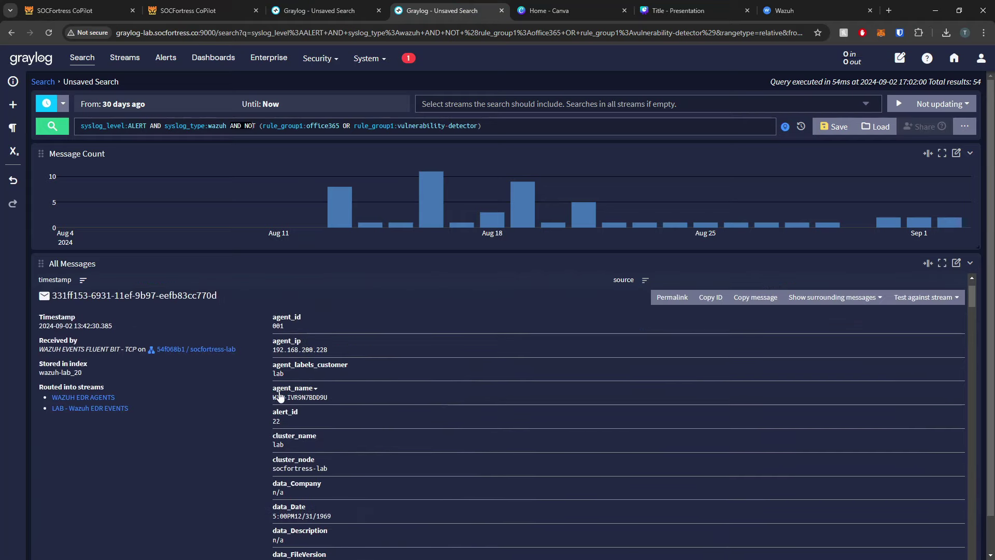
{"action": "left_click_drag", "start_coordinate": [271, 386], "coordinate": [328, 398]}
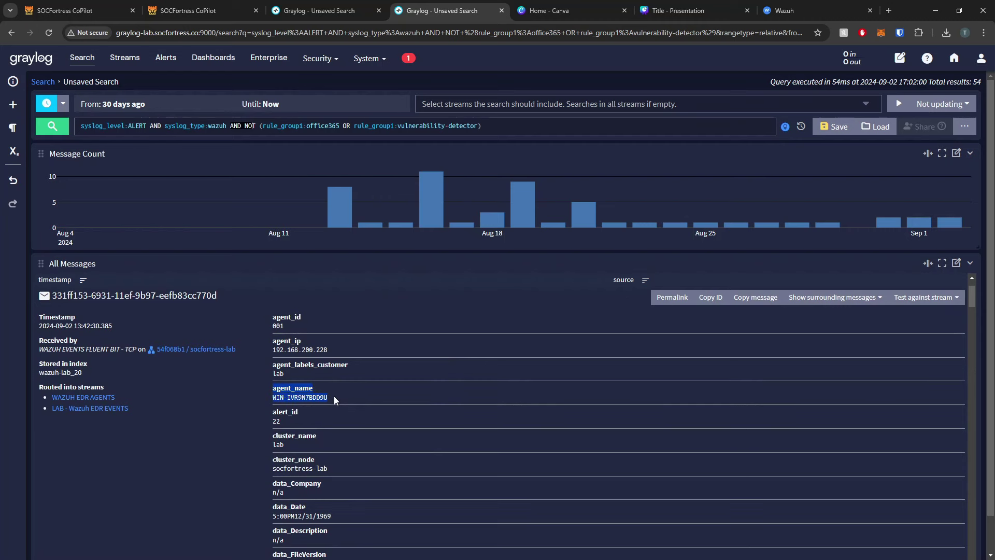
- Open asset WIN-IVR9N7BDD9U and review its linked alert's raw JSON source
{"action": "left_click", "coordinate": [199, 10]}
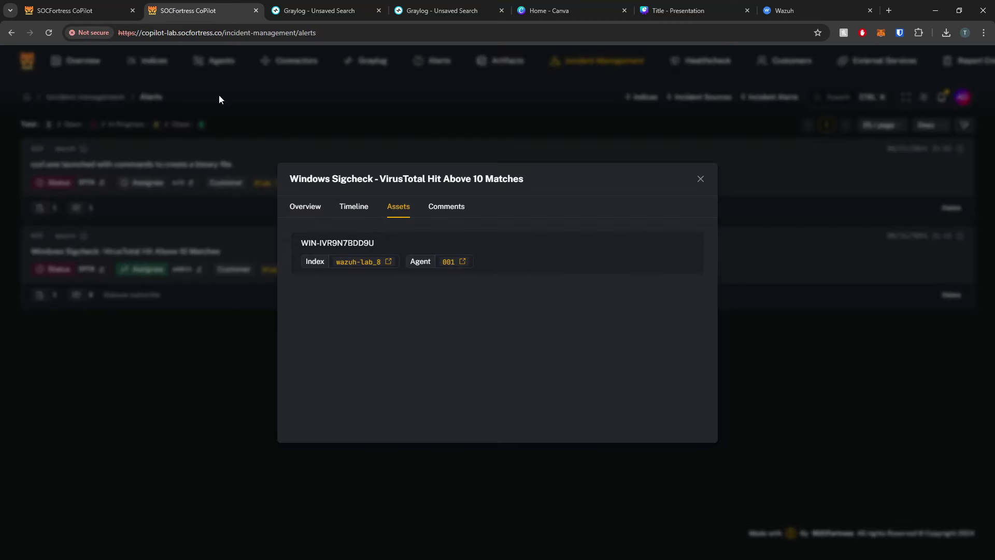
{"action": "left_click", "coordinate": [350, 246]}
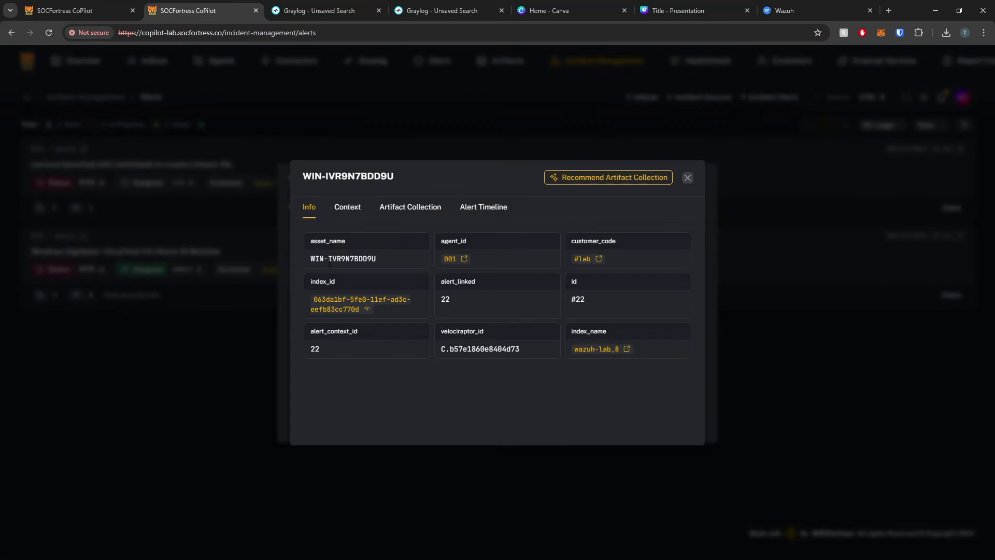
{"action": "left_click_drag", "start_coordinate": [310, 257], "coordinate": [392, 257]}
{"action": "left_click", "coordinate": [334, 303]}
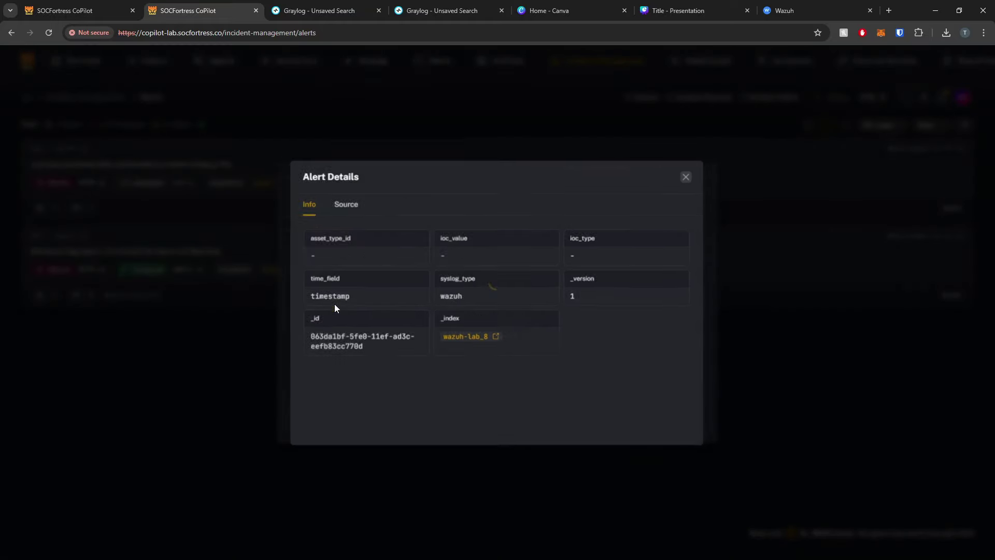
{"action": "left_click", "coordinate": [346, 207]}
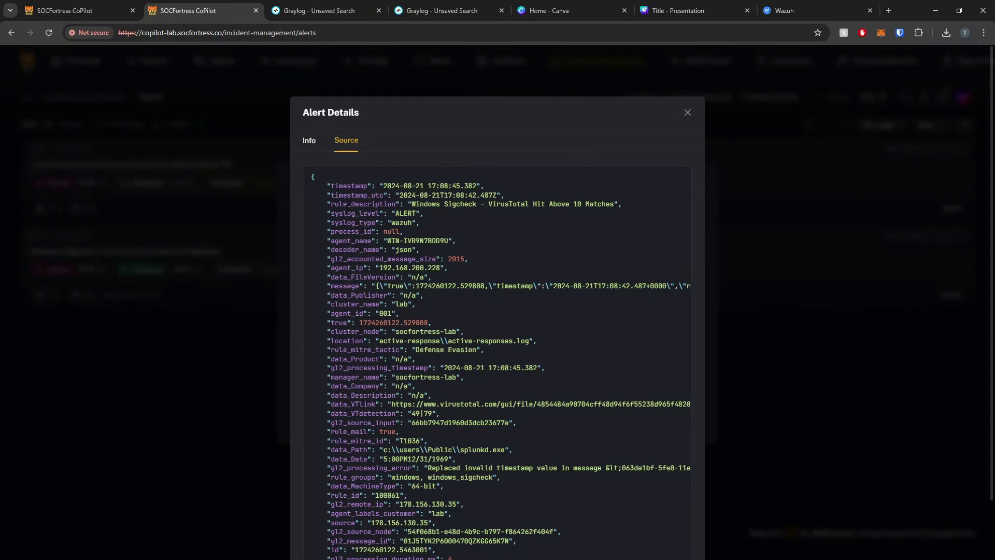
{"action": "scroll", "coordinate": [483, 253], "scroll_direction": "down", "scroll_amount": 4}
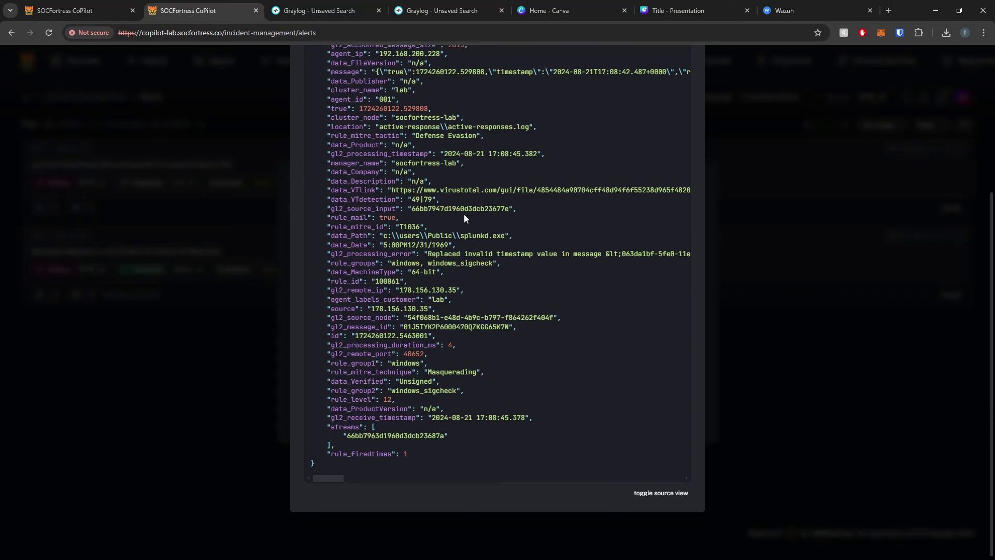
{"action": "scroll", "coordinate": [461, 225], "scroll_direction": "up", "scroll_amount": 4}
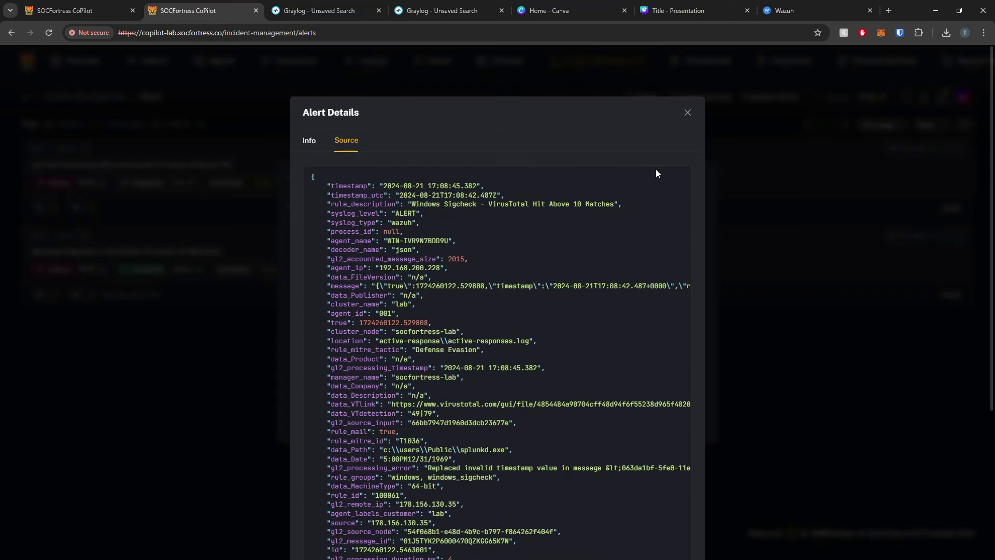
{"action": "left_click", "coordinate": [689, 112]}
- View the asset's context showing data_Path and MITRE T1036 Masquerading fields
{"action": "left_click", "coordinate": [342, 210]}
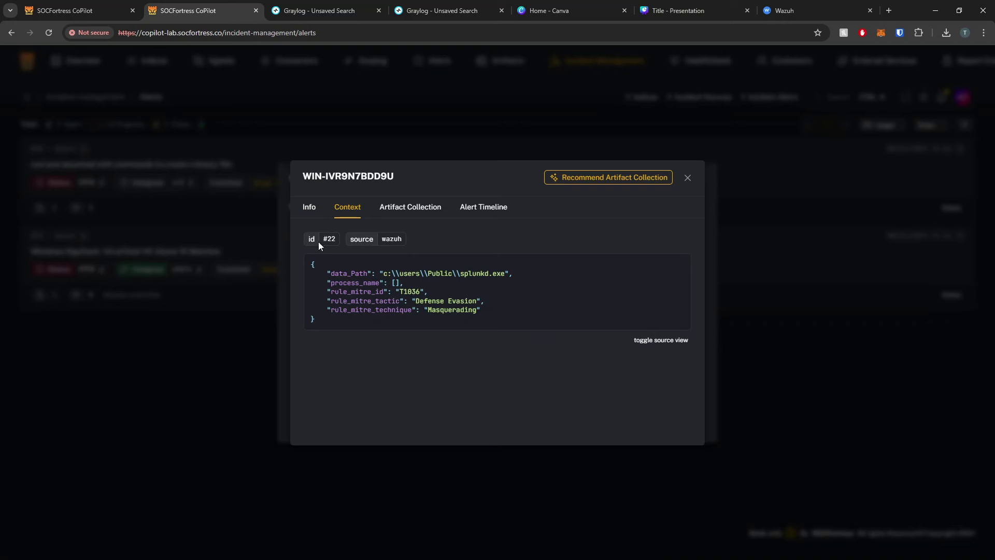
{"action": "left_click_drag", "start_coordinate": [372, 325], "coordinate": [306, 259]}
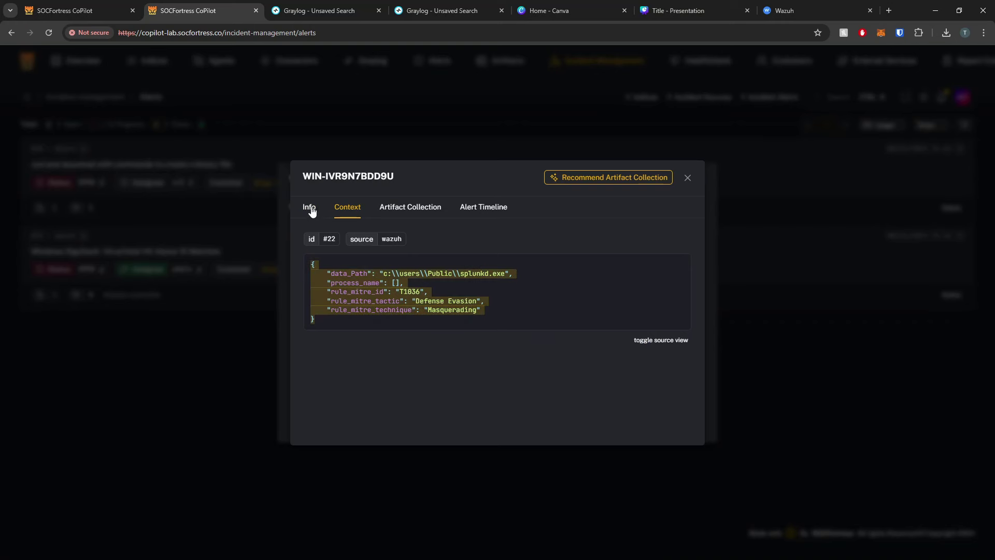
{"action": "left_click", "coordinate": [448, 322]}
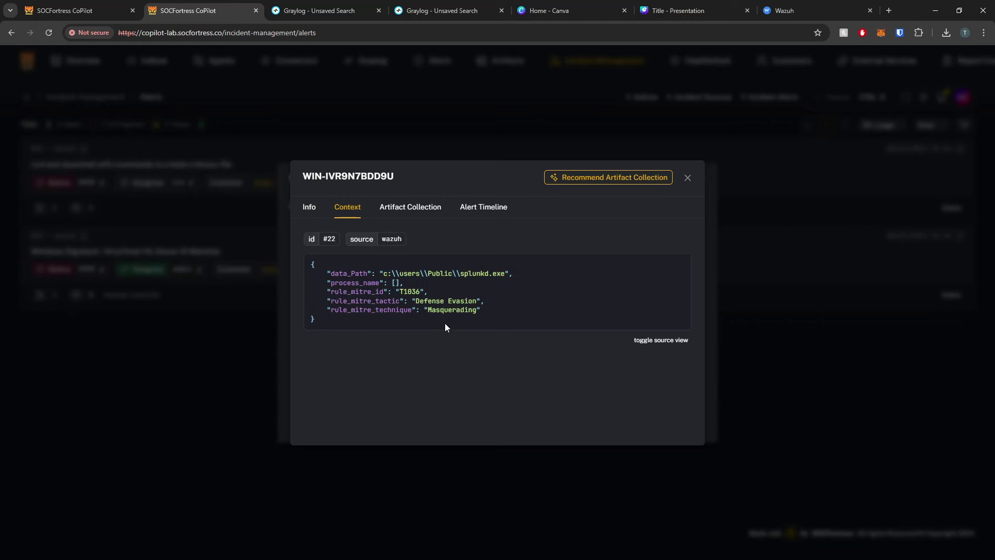
{"action": "left_click", "coordinate": [309, 206]}
- Reopen the linked alert's raw JSON source, then return to Graylog's message
{"action": "left_click", "coordinate": [344, 300]}
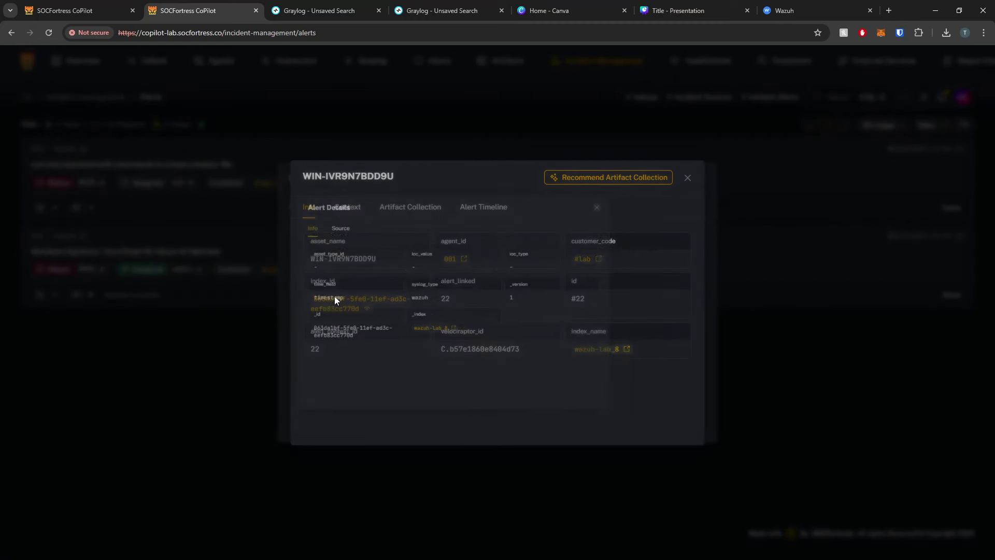
{"action": "left_click", "coordinate": [346, 205]}
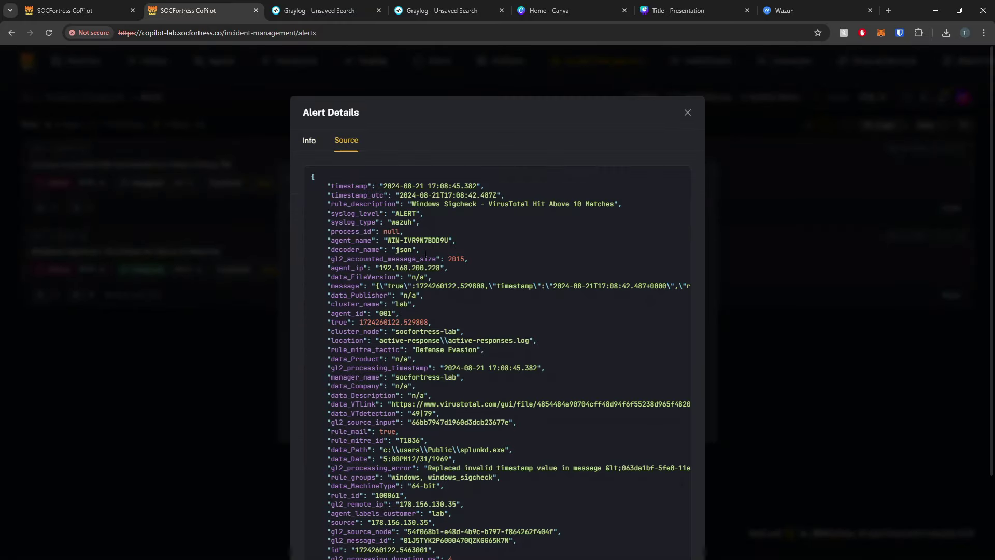
{"action": "scroll", "coordinate": [463, 253], "scroll_direction": "down", "scroll_amount": 2}
{"action": "scroll", "coordinate": [465, 264], "scroll_direction": "down", "scroll_amount": 4}
{"action": "scroll", "coordinate": [475, 268], "scroll_direction": "up", "scroll_amount": 5}
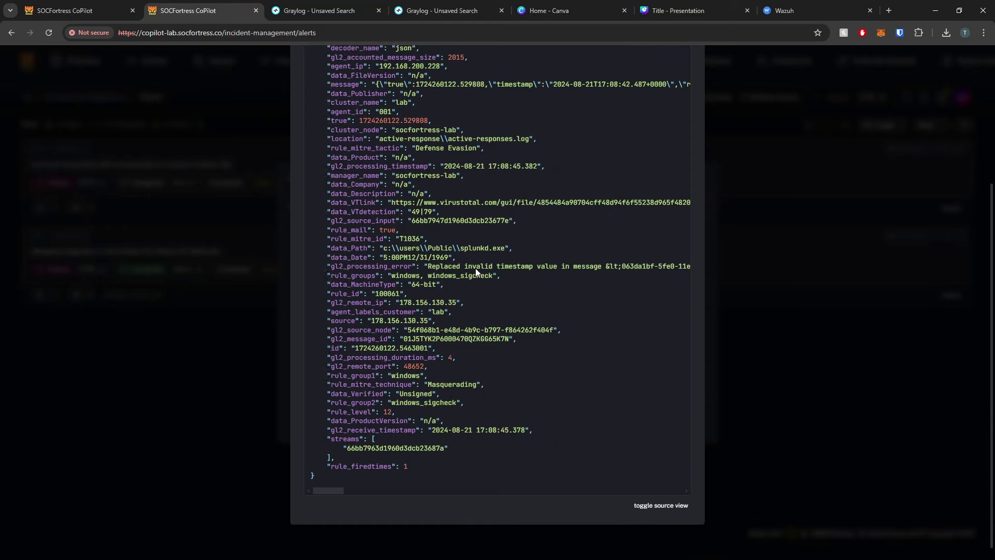
{"action": "scroll", "coordinate": [535, 231], "scroll_direction": "down", "scroll_amount": 1}
{"action": "left_click", "coordinate": [434, 11]}
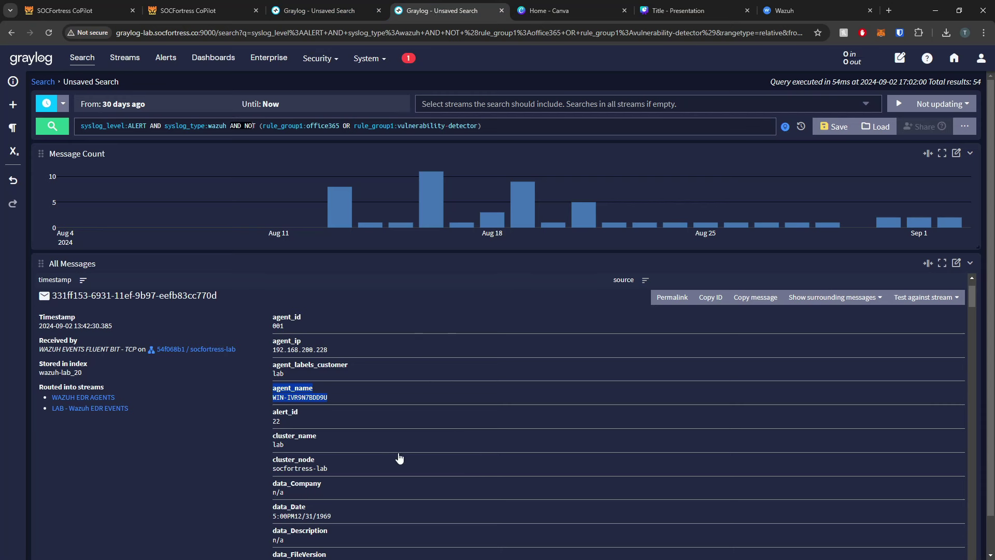
- Scroll the Graylog message down to data_VTdetection 49|79 and the data_VTlink field
{"action": "scroll", "coordinate": [410, 394], "scroll_direction": "down", "scroll_amount": 10}
{"action": "scroll", "coordinate": [416, 451], "scroll_direction": "up", "scroll_amount": 8}
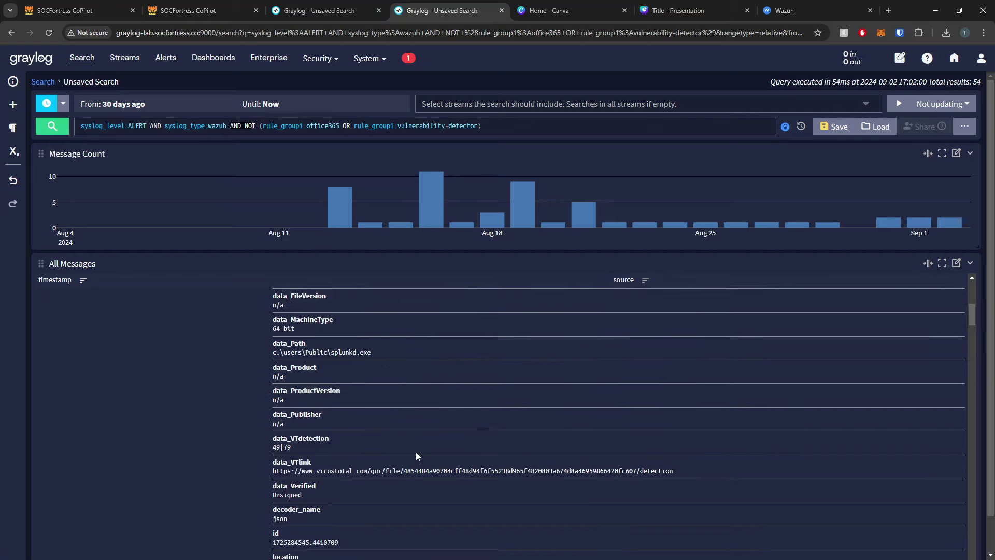
{"action": "scroll", "coordinate": [412, 452], "scroll_direction": "down", "scroll_amount": 1}
{"action": "scroll", "coordinate": [409, 454], "scroll_direction": "down", "scroll_amount": 3}
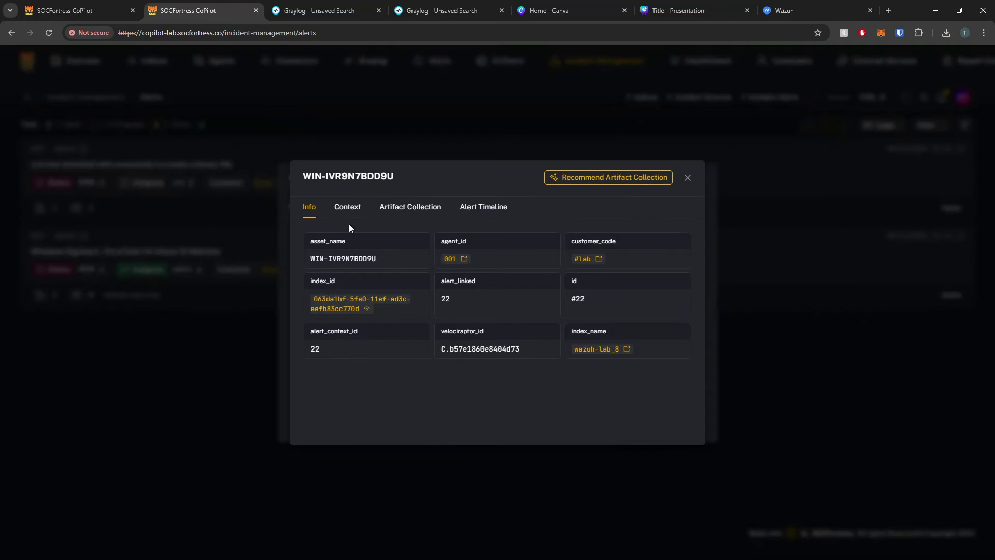
- Look over alert #22's asset context JSON again
{"action": "left_click", "coordinate": [347, 207]}
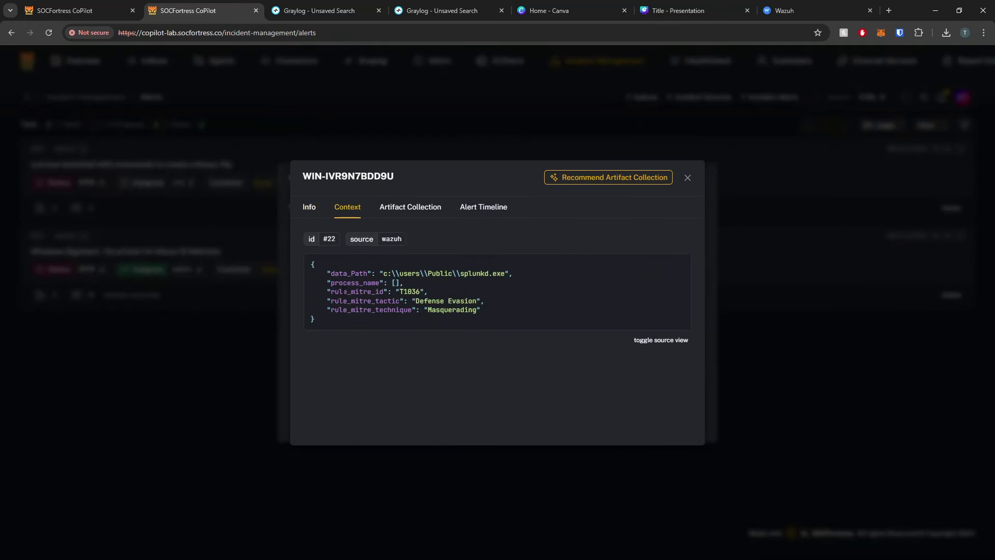
{"action": "left_click_drag", "start_coordinate": [328, 321], "coordinate": [302, 269]}
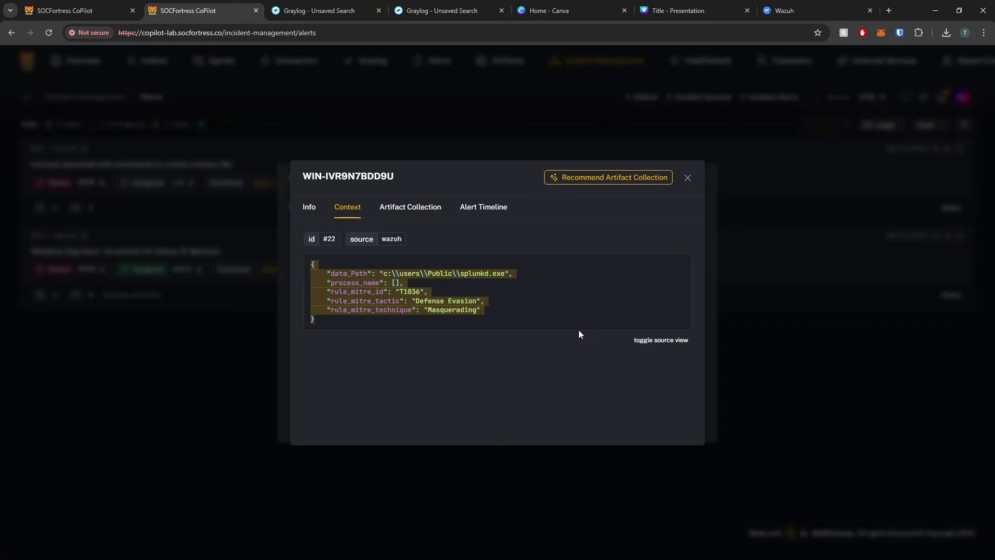
{"action": "left_click", "coordinate": [529, 302]}
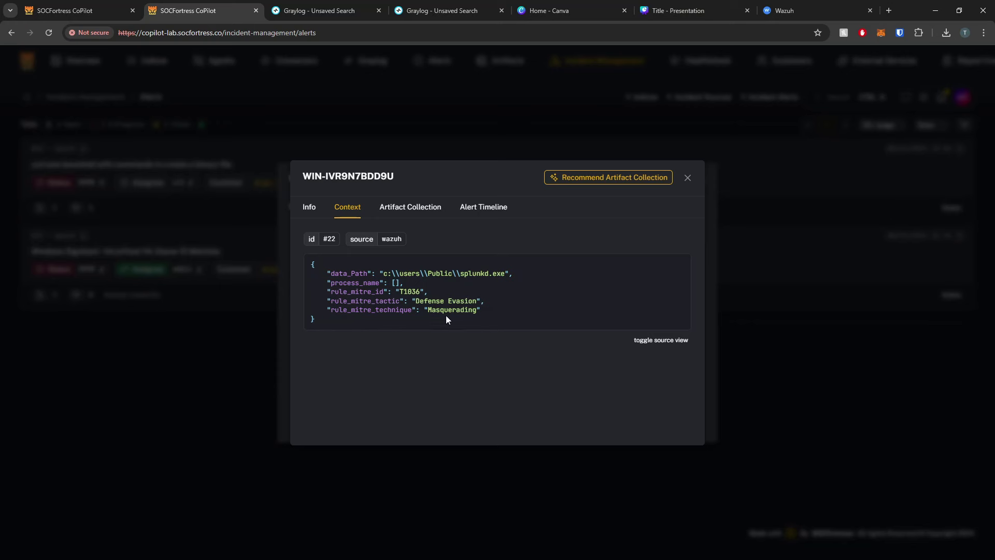
- Show the wazuh source's field names, from data_win_eventdata_commandLine through data_Path, process_id and sha256
{"action": "left_click", "coordinate": [82, 9]}
{"action": "left_click_drag", "start_coordinate": [361, 162], "coordinate": [593, 319]}
{"action": "left_click_drag", "start_coordinate": [495, 322], "coordinate": [420, 325]}
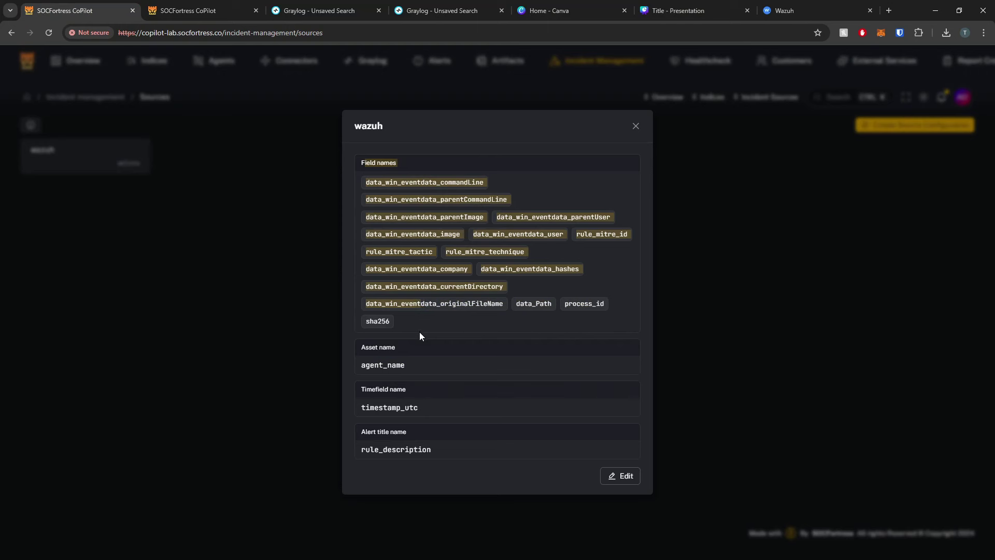
- Compare the wazuh source's Field names list, including data_win_eventdata_commandLine, against the alert context
{"action": "left_click", "coordinate": [433, 321]}
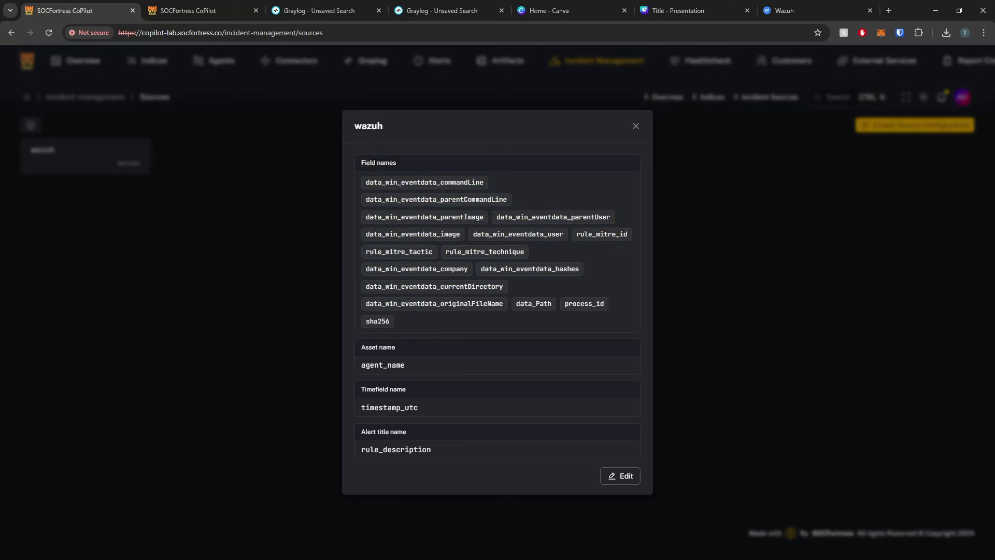
{"action": "triple_click", "coordinate": [418, 164]}
{"action": "left_click", "coordinate": [226, 13]}
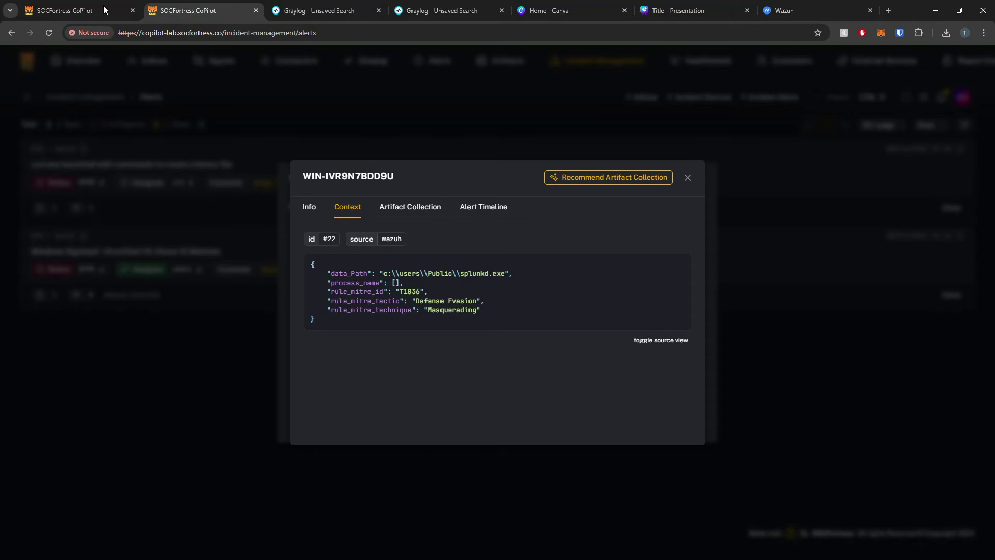
{"action": "left_click", "coordinate": [125, 8]}
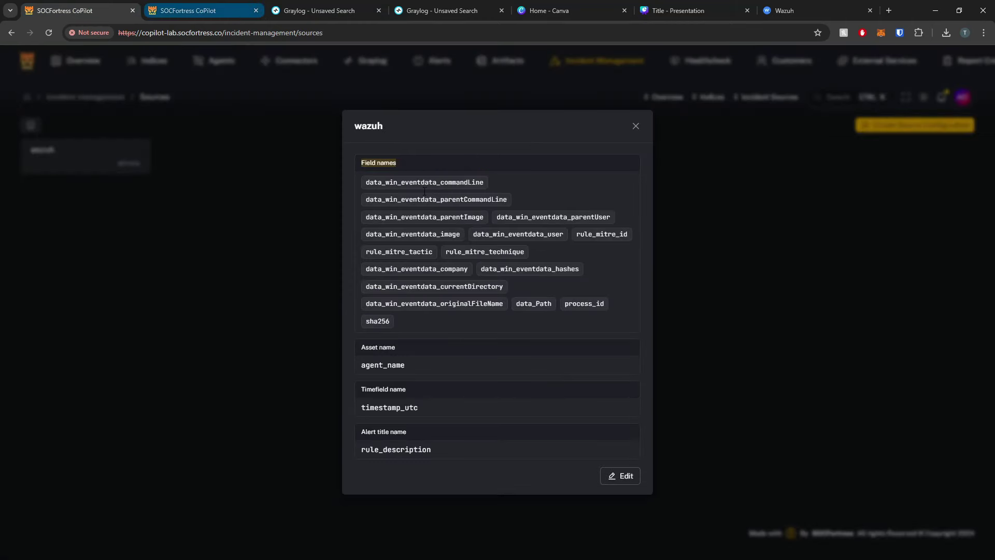
{"action": "left_click", "coordinate": [367, 163]}
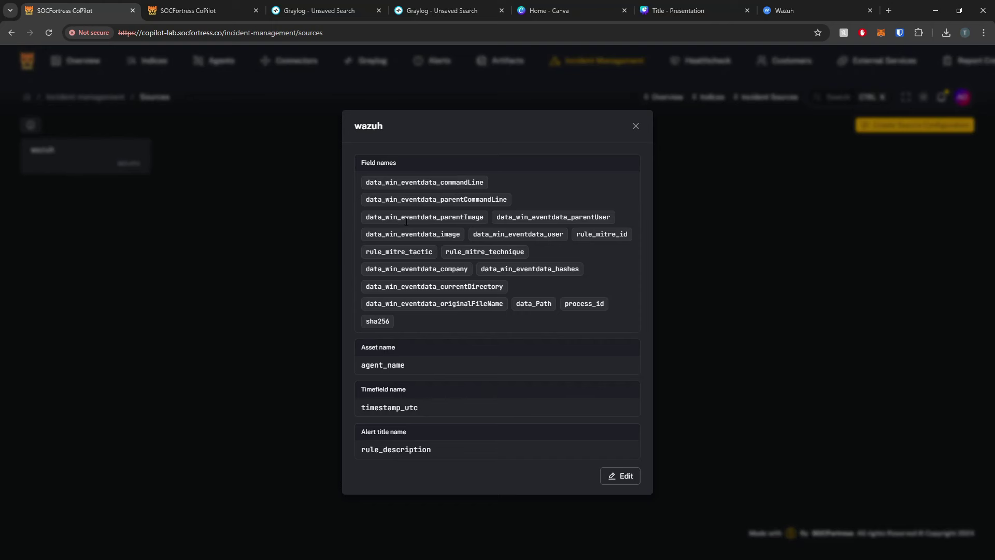
{"action": "left_click", "coordinate": [238, 14]}
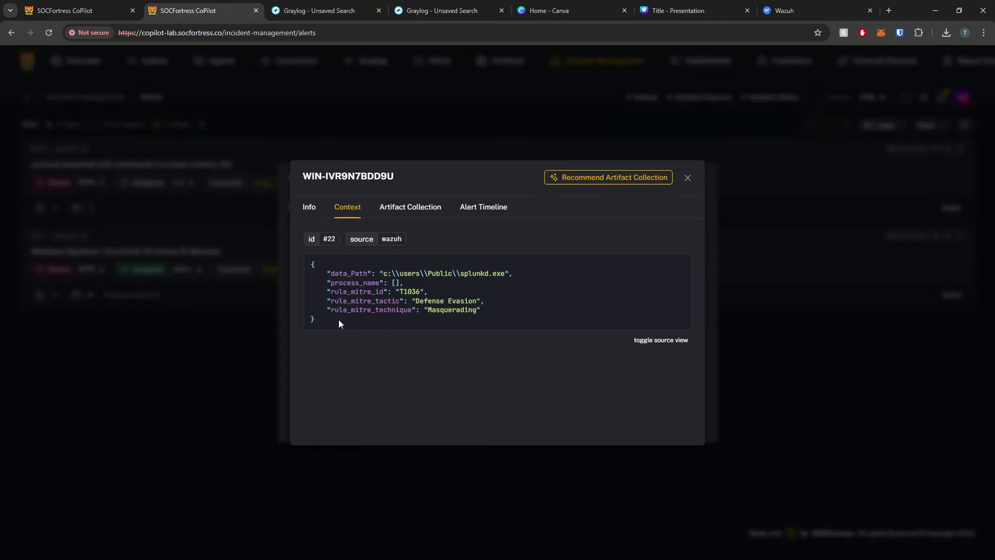
{"action": "left_click", "coordinate": [99, 10]}
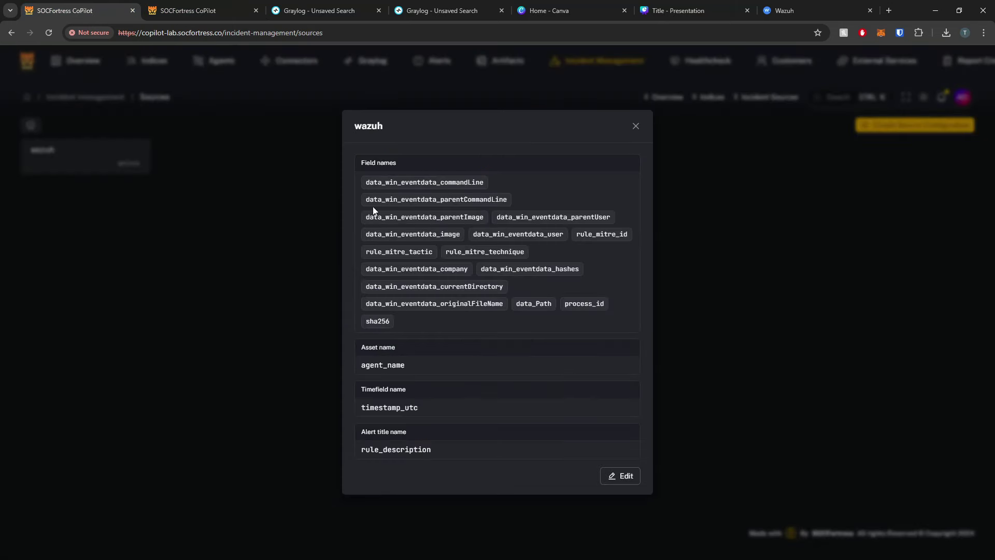
{"action": "left_click_drag", "start_coordinate": [368, 183], "coordinate": [487, 184]}
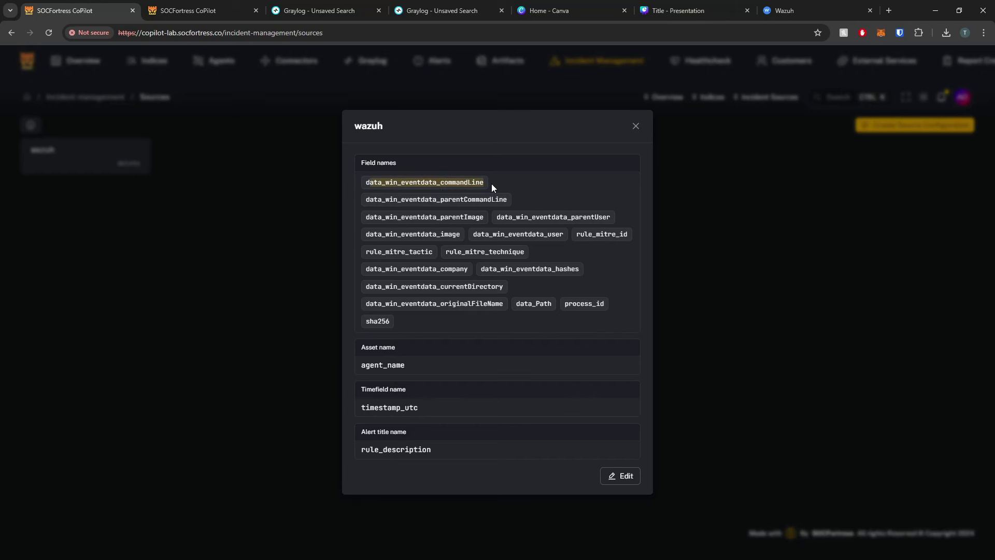
- Find data_Path in both the alert context and the source's field names, then open Graylog's message
{"action": "left_click", "coordinate": [202, 10]}
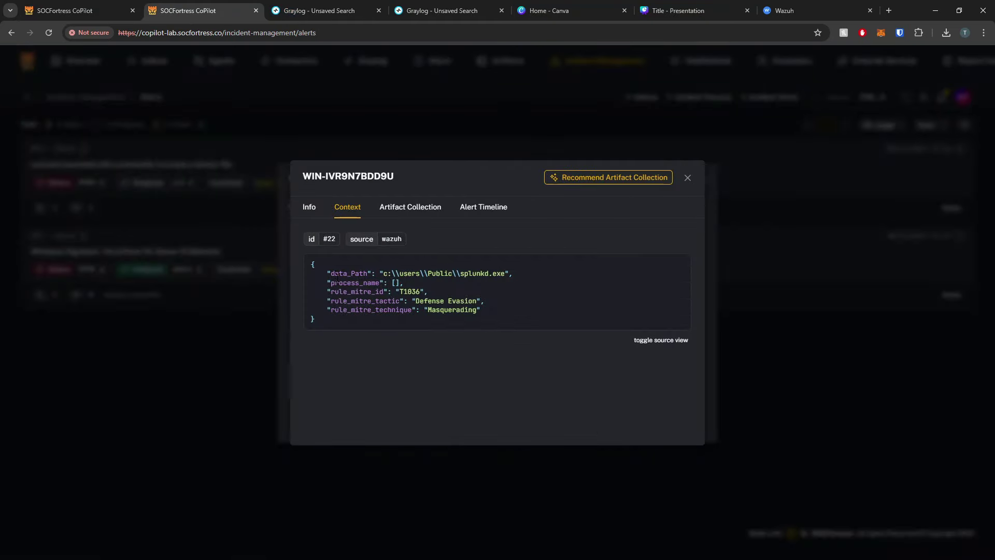
{"action": "double_click", "coordinate": [334, 273]}
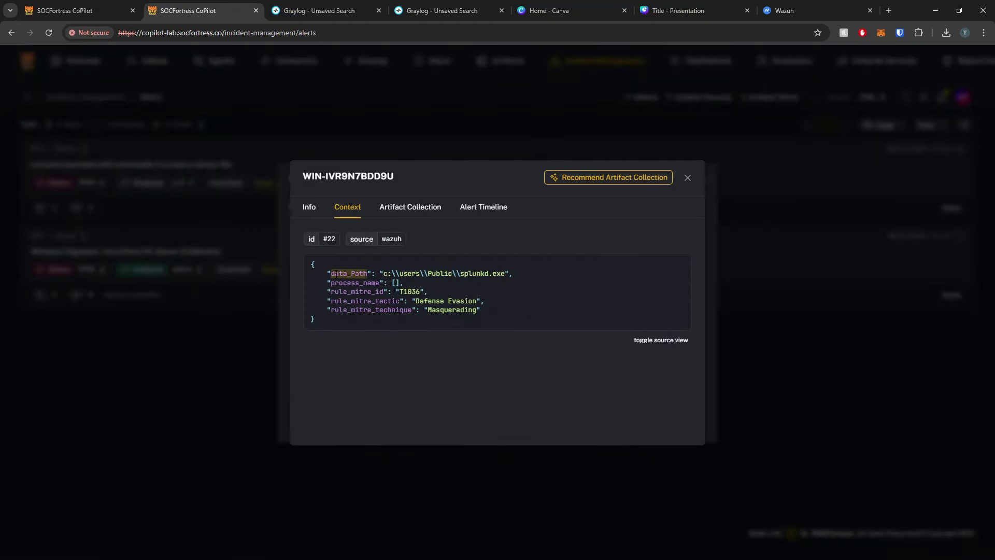
{"action": "left_click", "coordinate": [78, 11]}
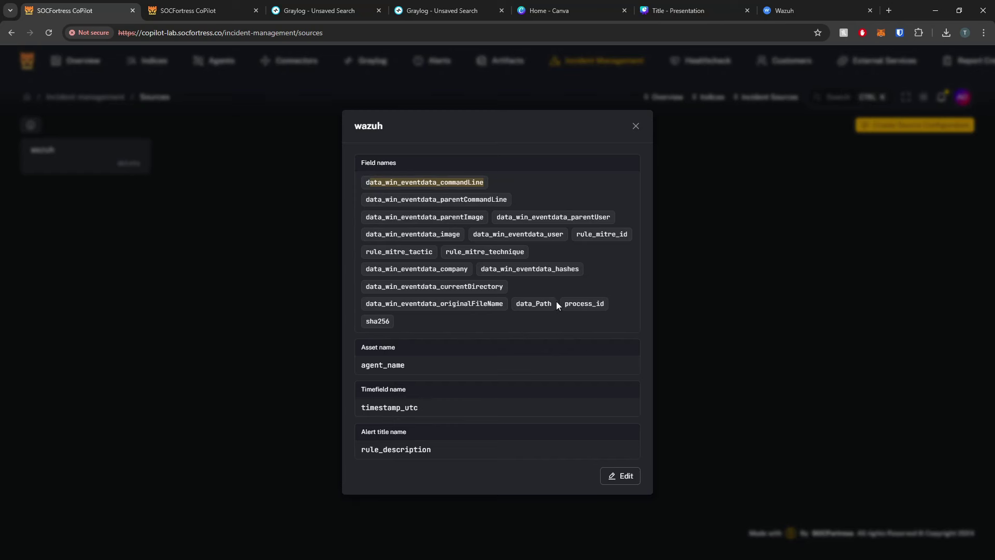
{"action": "left_click_drag", "start_coordinate": [517, 304], "coordinate": [556, 305]}
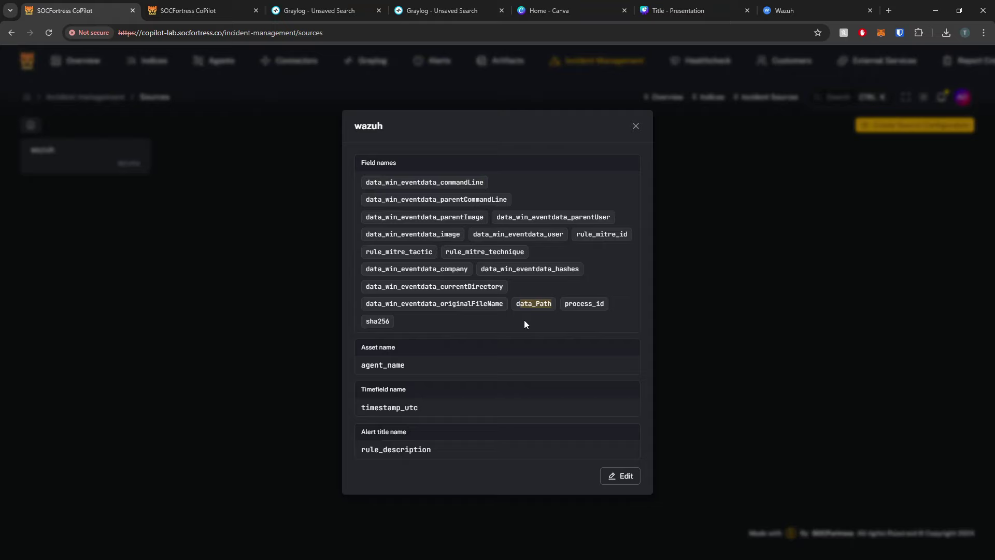
{"action": "left_click", "coordinate": [437, 9]}
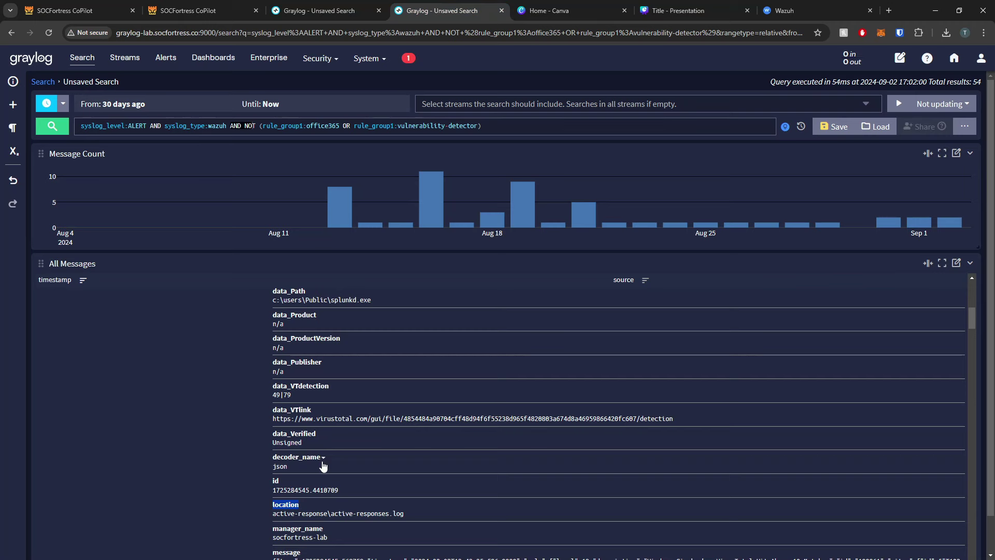
{"action": "scroll", "coordinate": [338, 429], "scroll_direction": "up", "scroll_amount": 1}
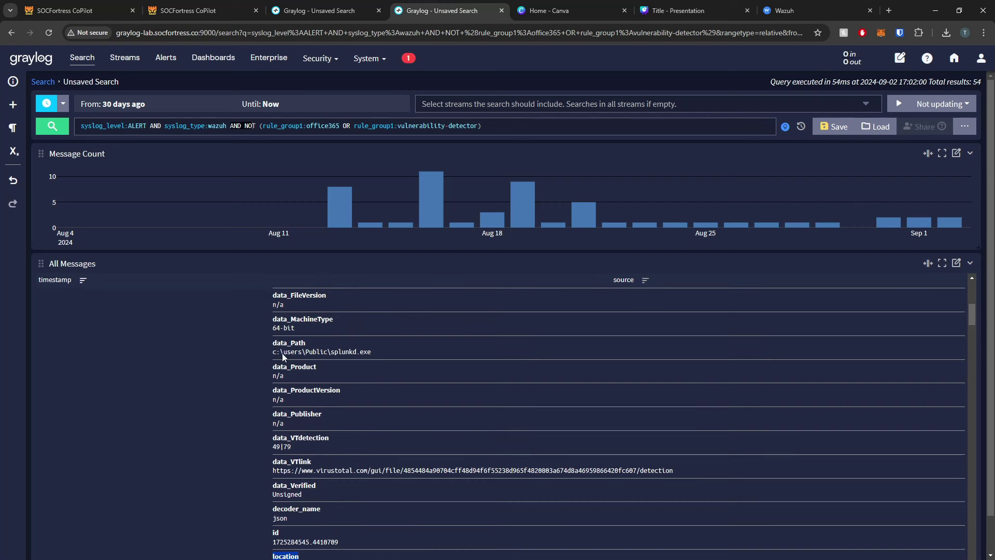
{"action": "left_click_drag", "start_coordinate": [273, 343], "coordinate": [309, 344]}
{"action": "scroll", "coordinate": [363, 358], "scroll_direction": "up", "scroll_amount": 3}
{"action": "scroll", "coordinate": [373, 349], "scroll_direction": "down", "scroll_amount": 3}
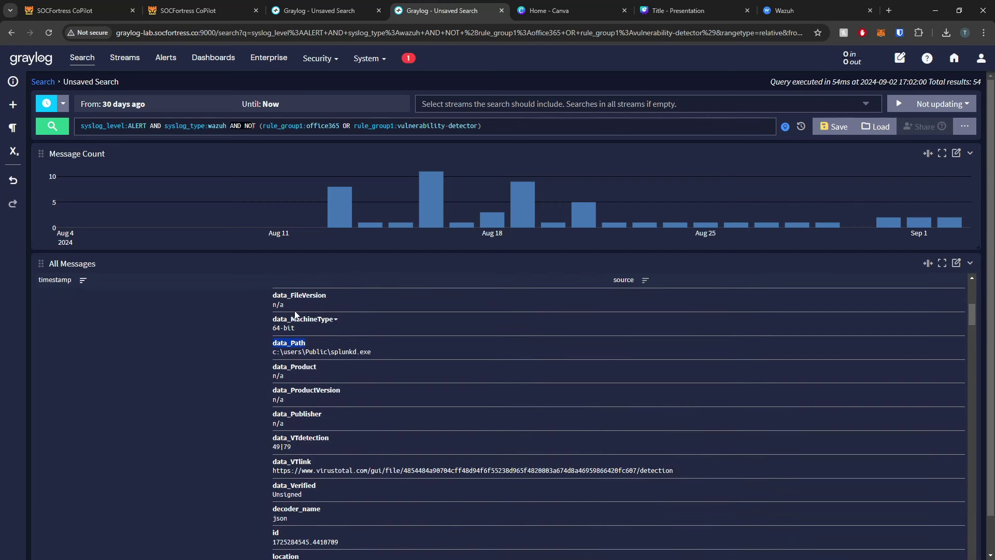
{"action": "scroll", "coordinate": [377, 304], "scroll_direction": "down", "scroll_amount": 3}
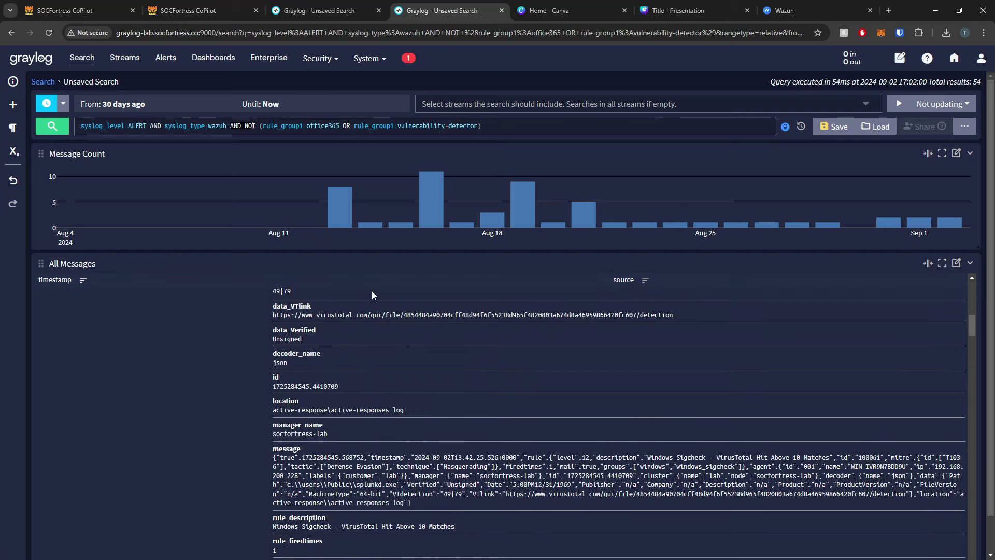
{"action": "scroll", "coordinate": [372, 291], "scroll_direction": "down", "scroll_amount": 5}
{"action": "scroll", "coordinate": [359, 365], "scroll_direction": "up", "scroll_amount": 3}
{"action": "left_click", "coordinate": [231, 14]}
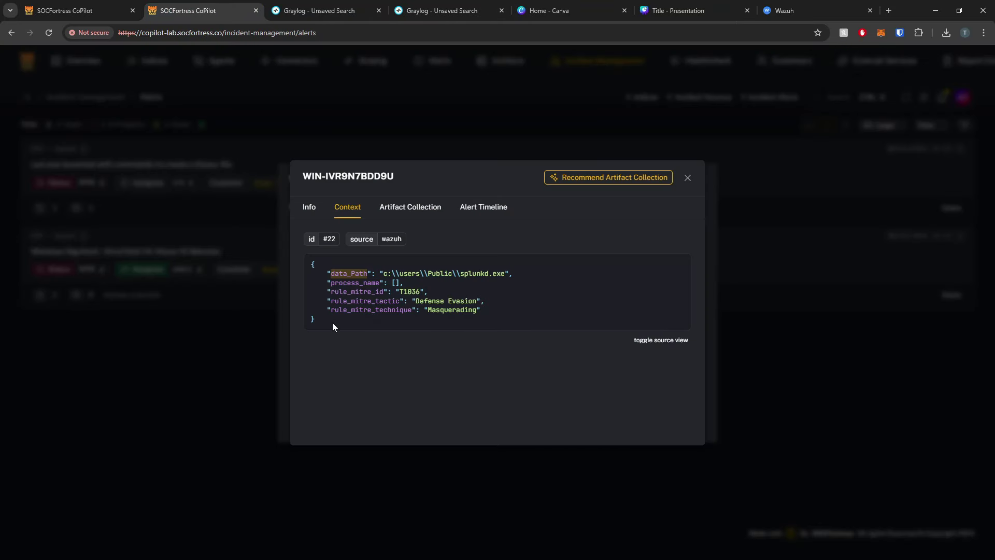
{"action": "left_click_drag", "start_coordinate": [332, 322], "coordinate": [306, 262]}
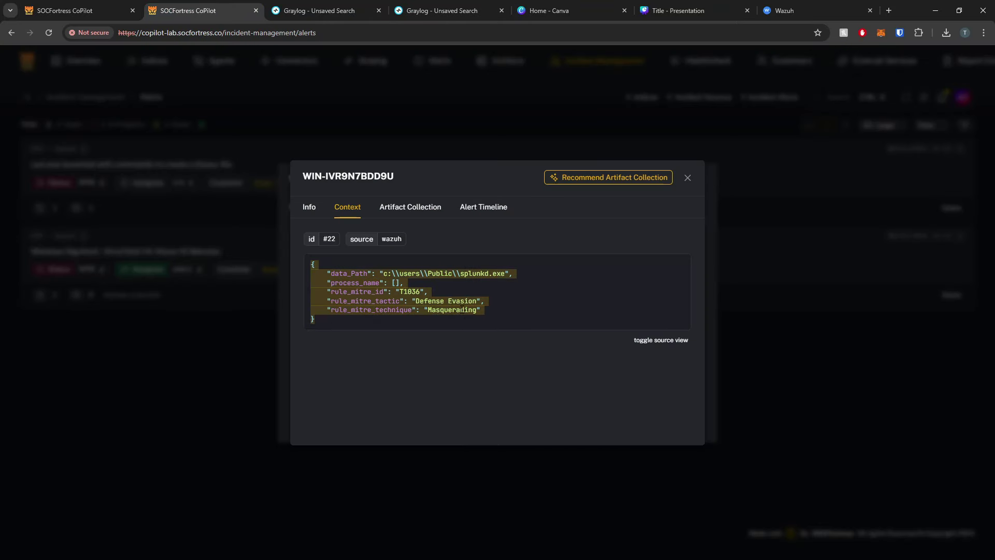
{"action": "left_click", "coordinate": [431, 12]}
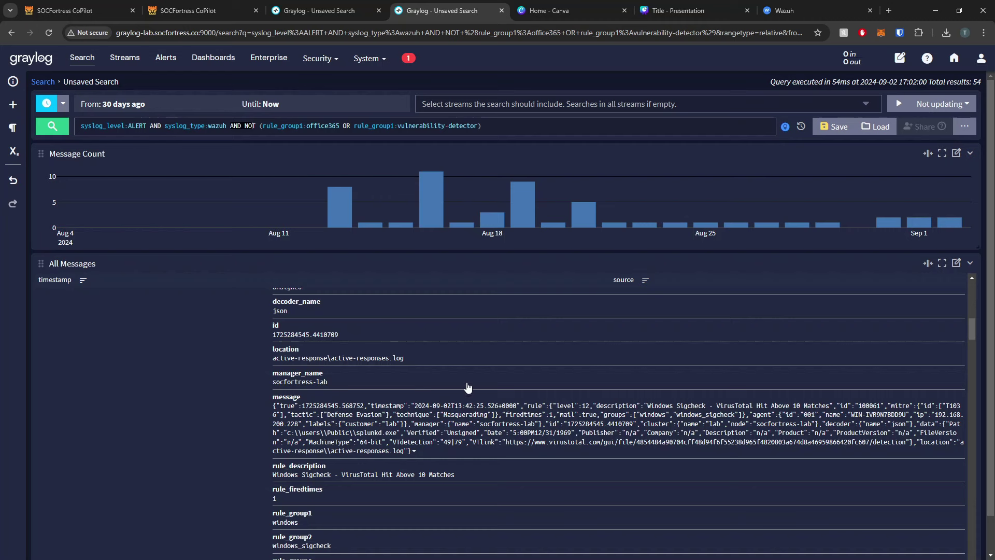
{"action": "scroll", "coordinate": [319, 440], "scroll_direction": "down", "scroll_amount": 3}
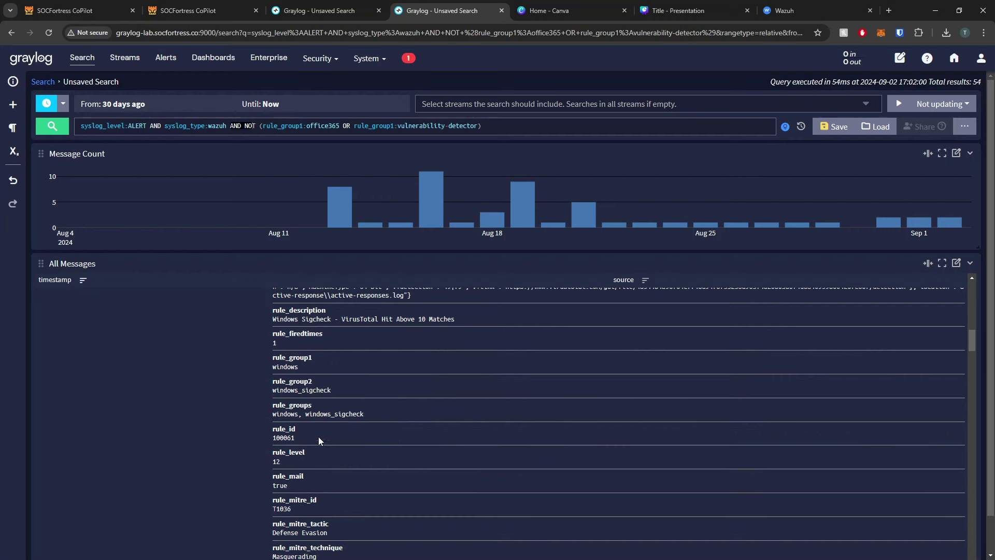
{"action": "scroll", "coordinate": [445, 456], "scroll_direction": "up", "scroll_amount": 5}
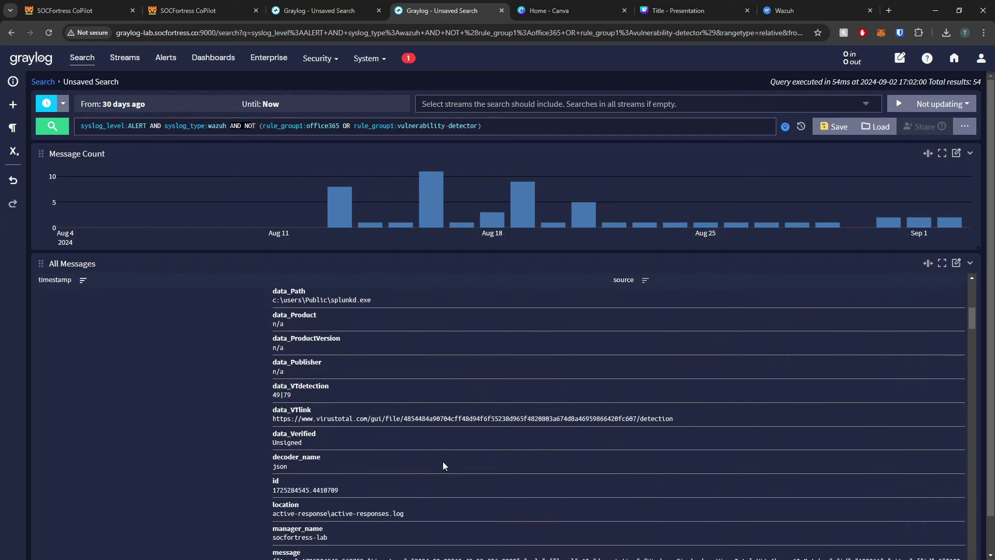
{"action": "left_click_drag", "start_coordinate": [261, 388], "coordinate": [329, 392]}
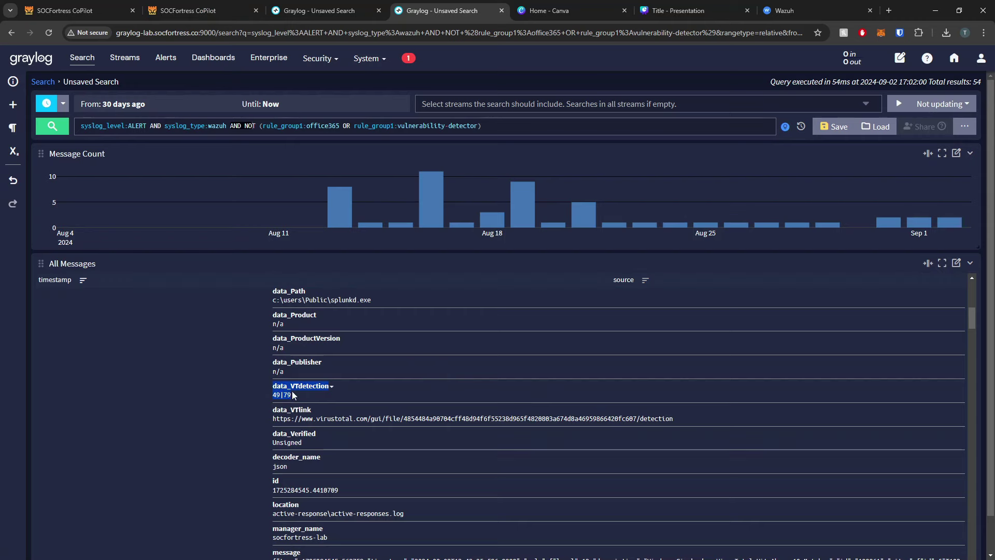
- Edit the wazuh incident source and select the wazuh-lab_20 index
{"action": "left_click", "coordinate": [83, 6]}
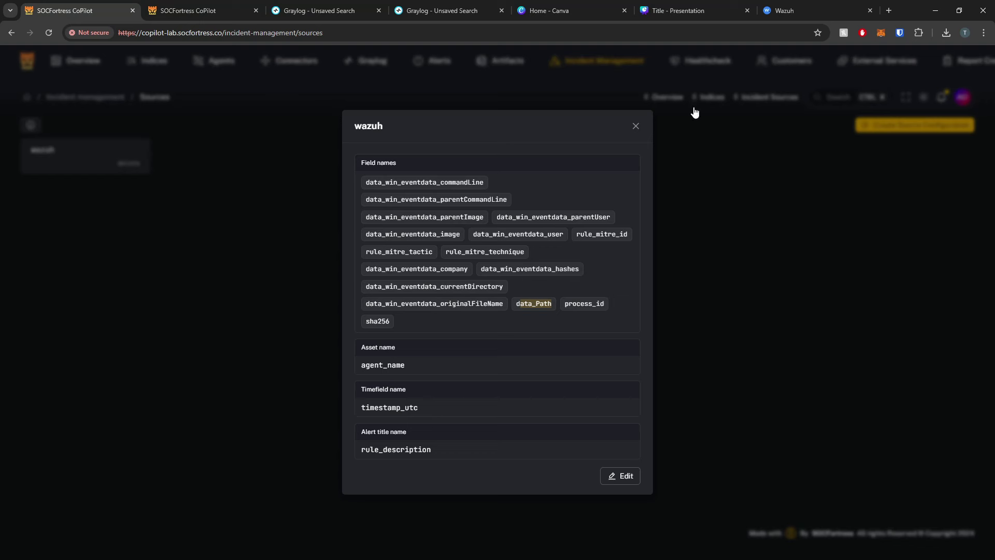
{"action": "left_click", "coordinate": [621, 474]}
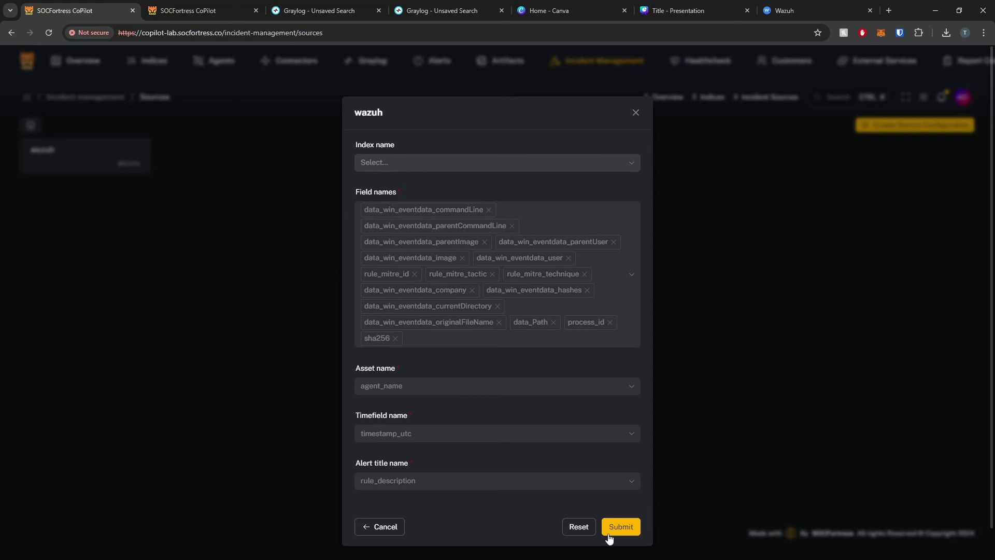
{"action": "left_click", "coordinate": [416, 162]}
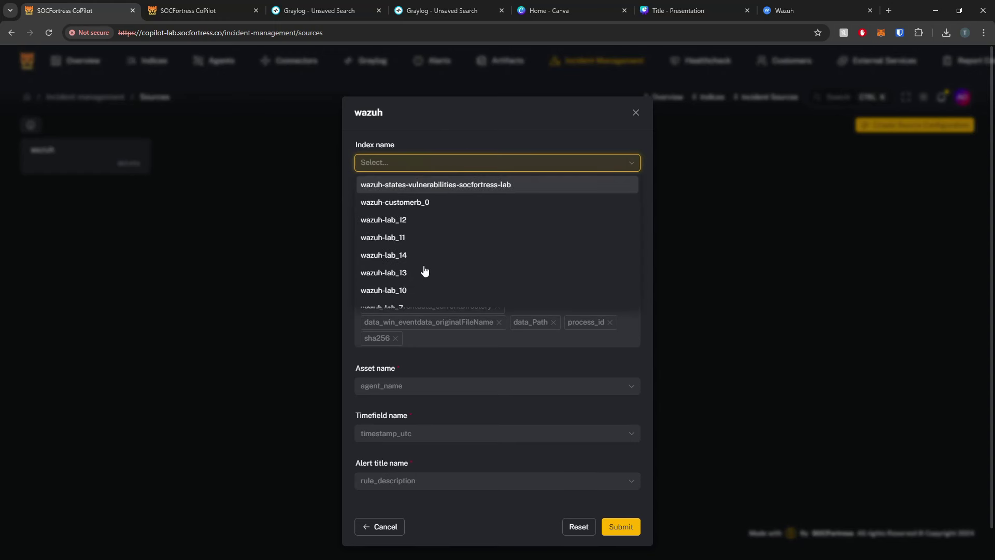
{"action": "scroll", "coordinate": [421, 272], "scroll_direction": "down", "scroll_amount": 2}
{"action": "scroll", "coordinate": [457, 277], "scroll_direction": "down", "scroll_amount": 3}
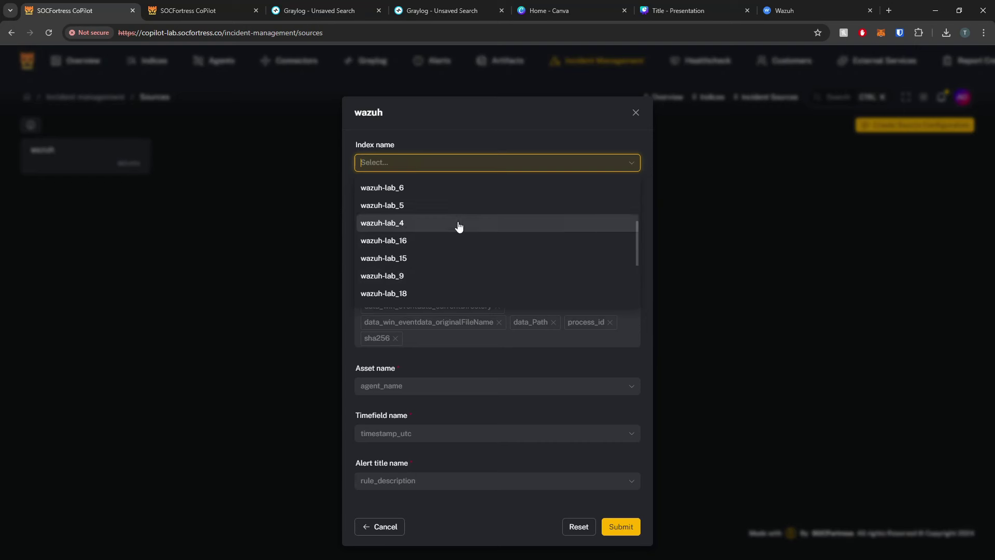
{"action": "type", "text": "wazuh-lab"}
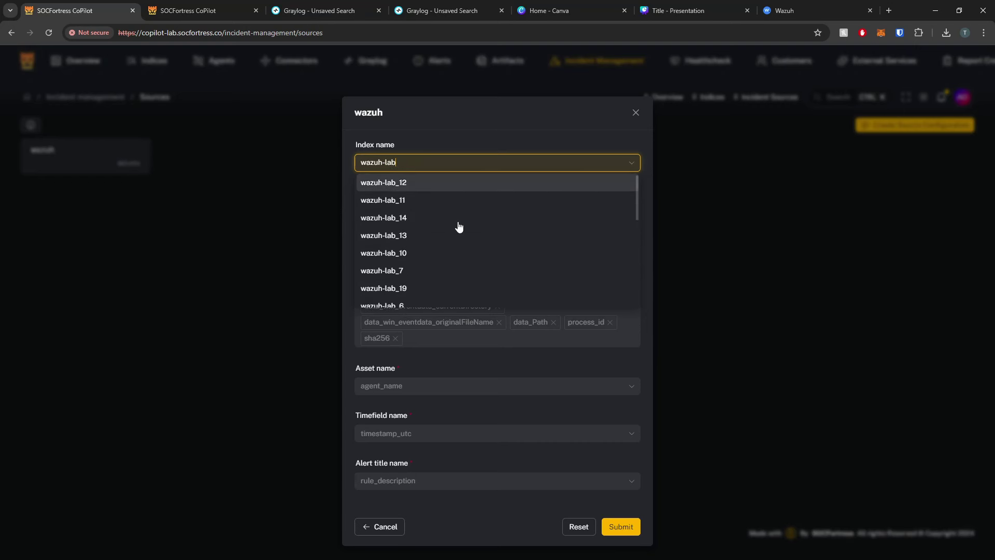
{"action": "scroll", "coordinate": [433, 280], "scroll_direction": "down", "scroll_amount": 5}
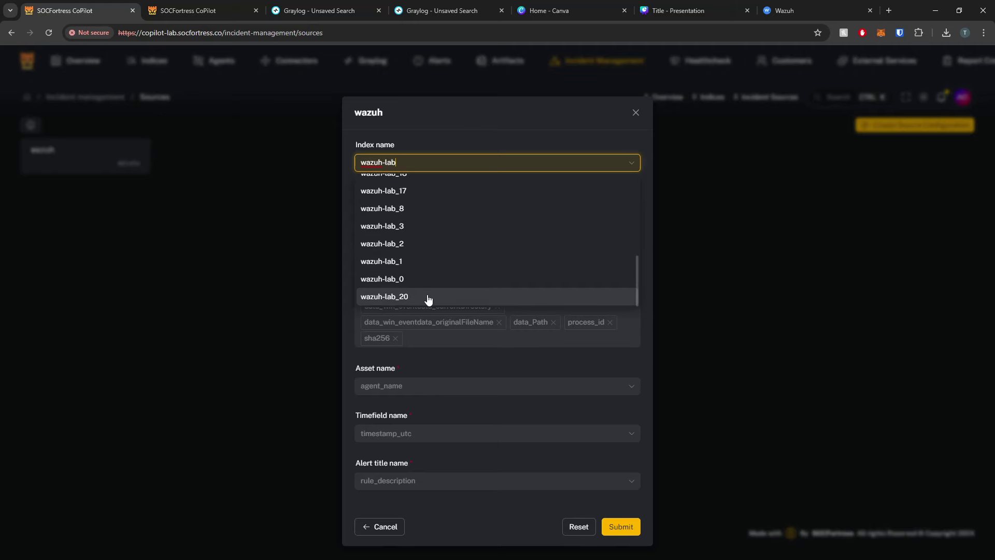
{"action": "left_click", "coordinate": [428, 295]}
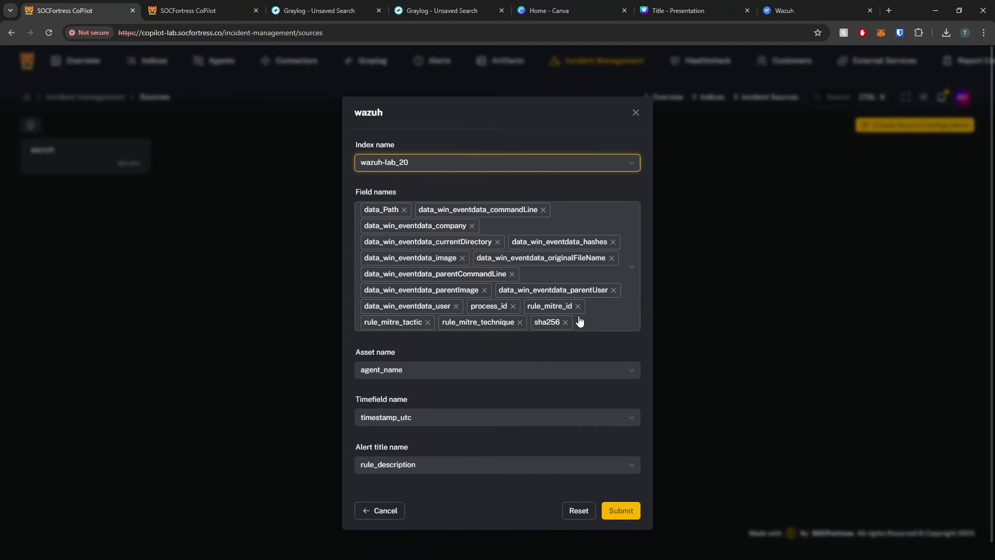
- Add data_VTdetection to the source's field names and submit the configuration
{"action": "left_click", "coordinate": [597, 320]}
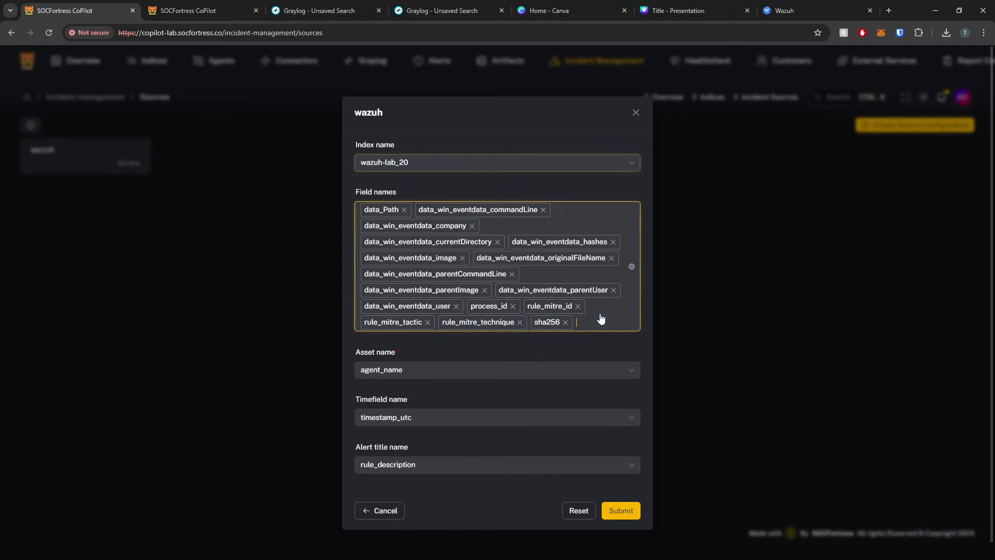
{"action": "type", "text": "data"}
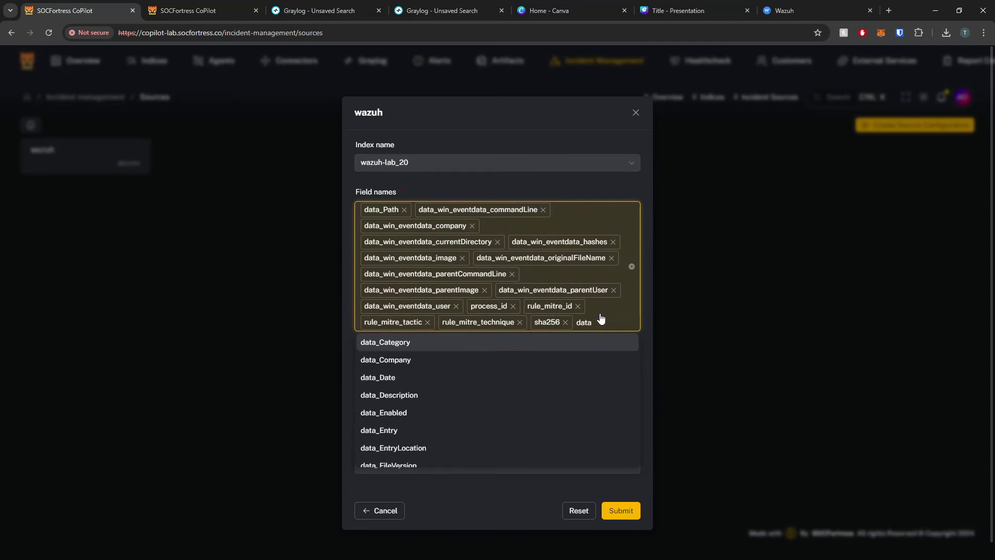
{"action": "type", "text": "_VT"}
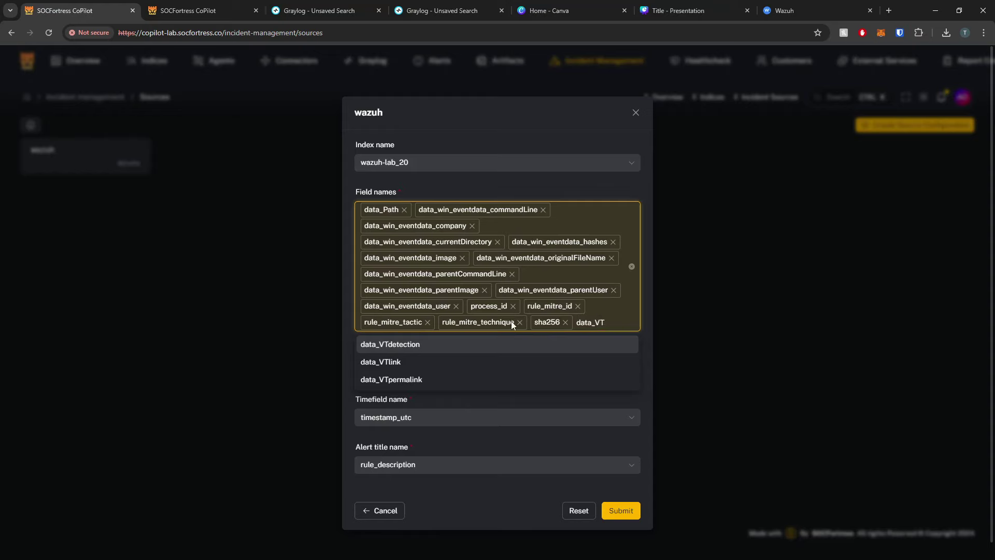
{"action": "key", "text": "ctrl+4"}
{"action": "key", "text": "ctrl+1"}
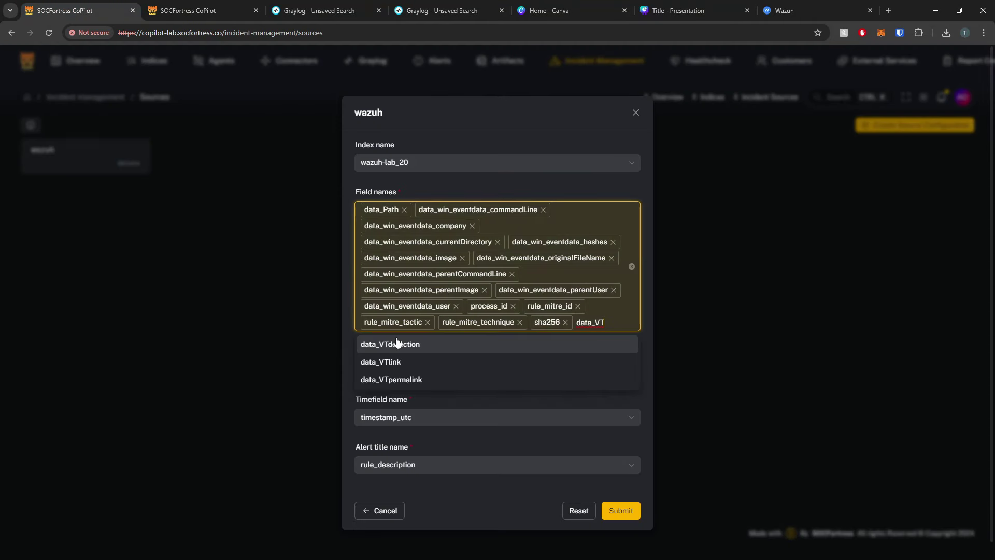
{"action": "left_click", "coordinate": [397, 343]}
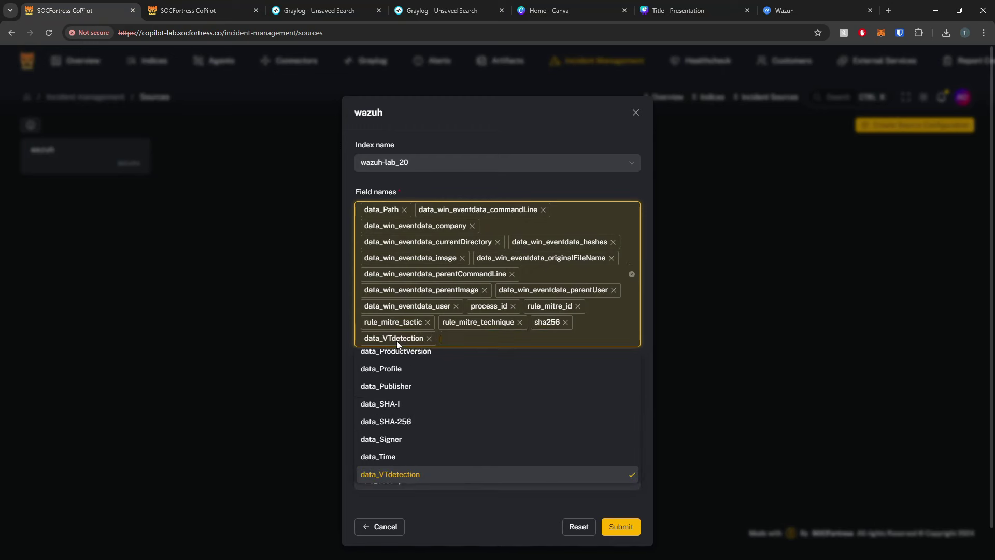
{"action": "left_click", "coordinate": [492, 535]}
{"action": "left_click", "coordinate": [621, 527]}
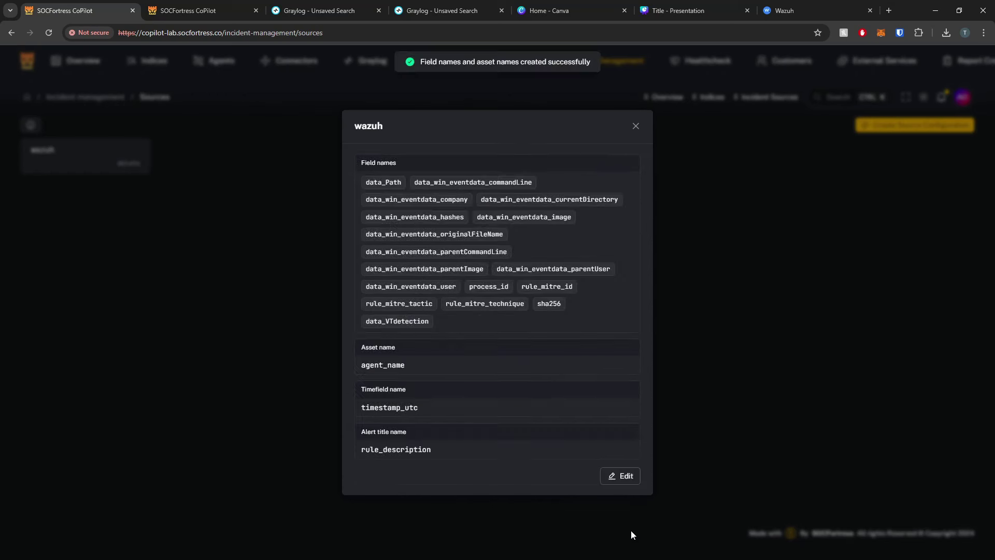
{"action": "double_click", "coordinate": [430, 322]}
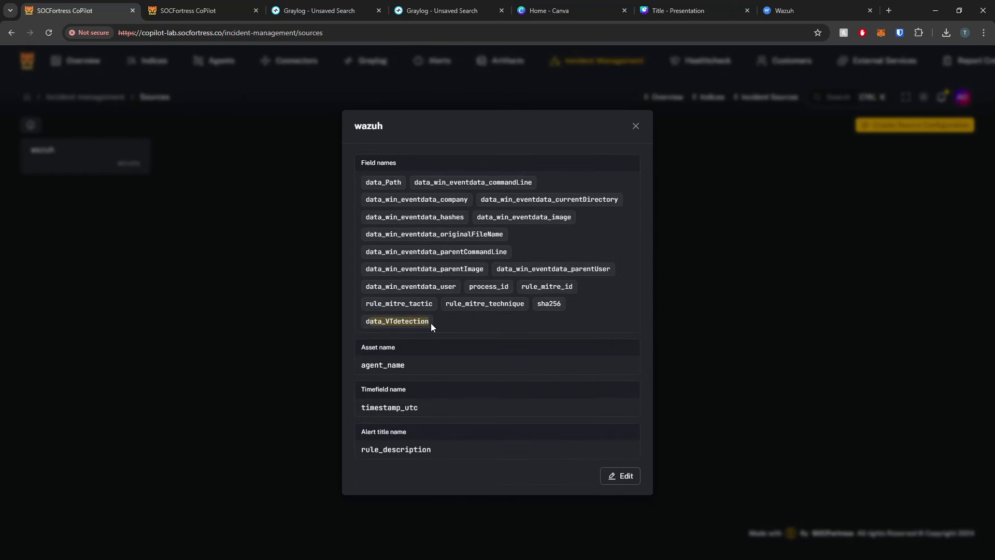
- From the WIN-IVR9N7BDD9U asset info, review the linked alert's raw source JSON
{"action": "left_click", "coordinate": [210, 12]}
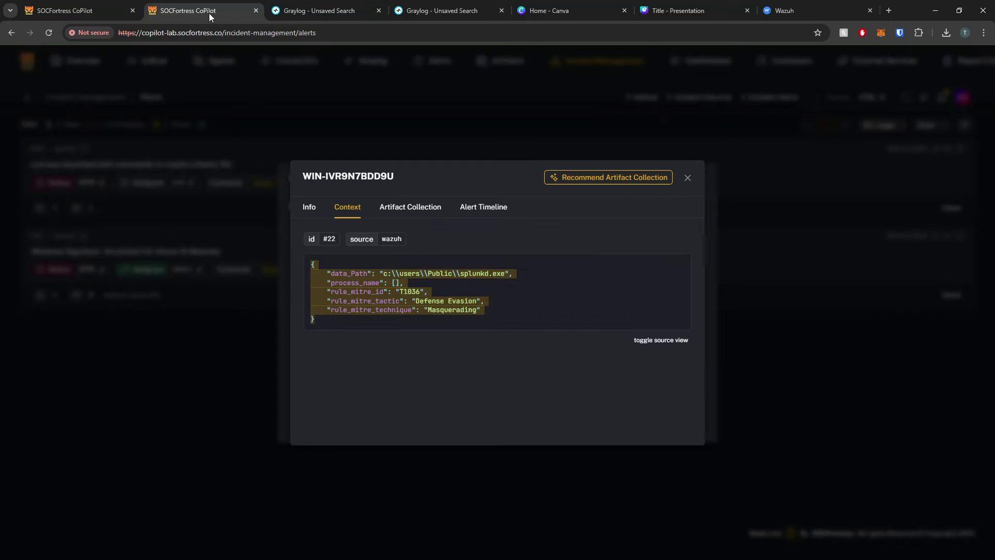
{"action": "left_click", "coordinate": [543, 306]}
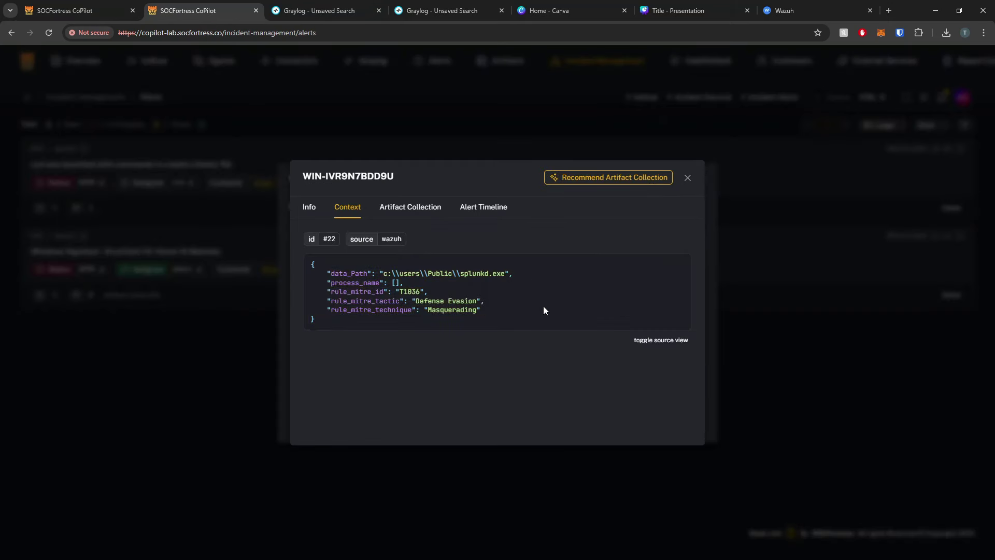
{"action": "left_click", "coordinate": [309, 207]}
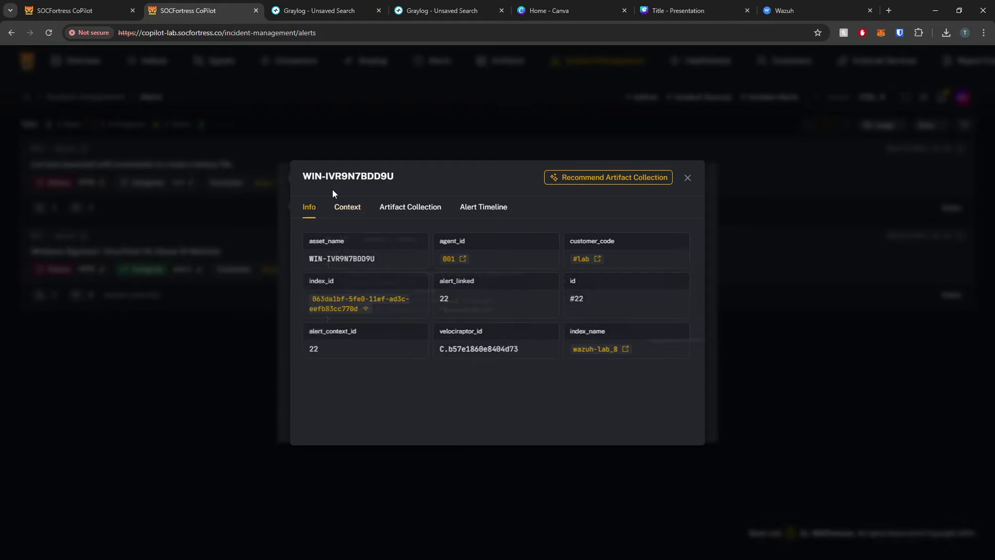
{"action": "left_click", "coordinate": [340, 309]}
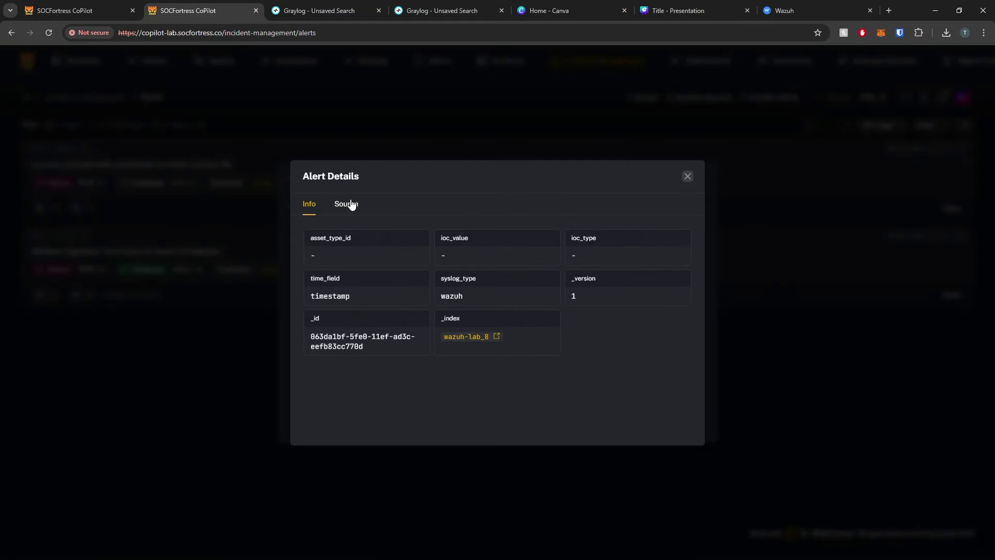
{"action": "left_click", "coordinate": [346, 203]}
{"action": "scroll", "coordinate": [419, 241], "scroll_direction": "down", "scroll_amount": 3}
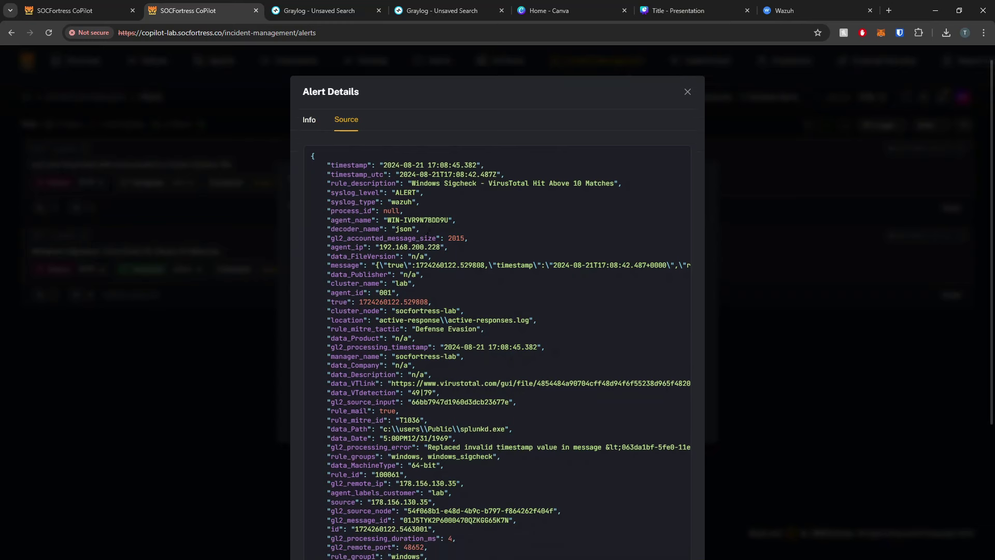
{"action": "scroll", "coordinate": [415, 126], "scroll_direction": "up", "scroll_amount": 3}
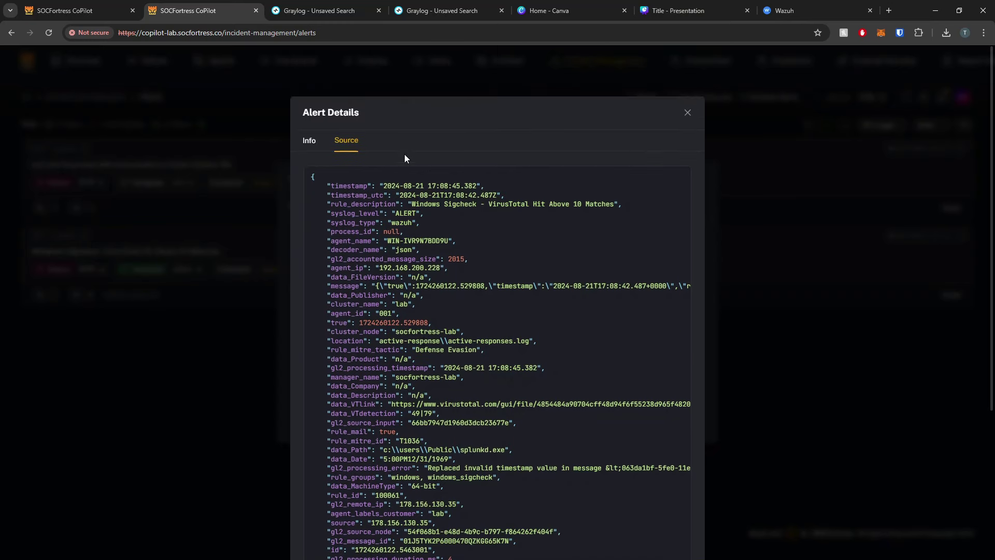
- Close the alert details and show the asset's Artifact Collection tab, still without artifacts
{"action": "key", "text": "Escape"}
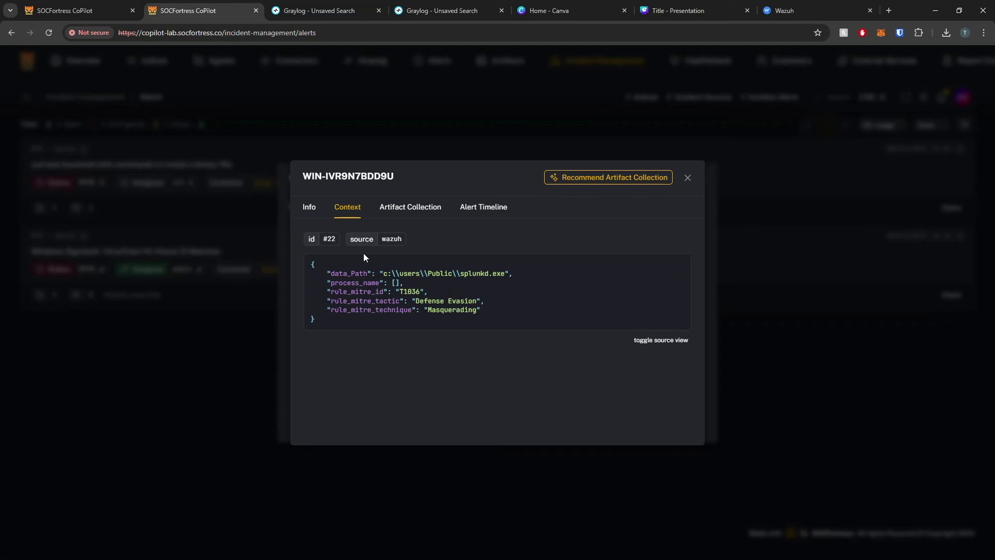
{"action": "left_click", "coordinate": [410, 207]}
{"action": "left_click_drag", "start_coordinate": [312, 176], "coordinate": [424, 179]}
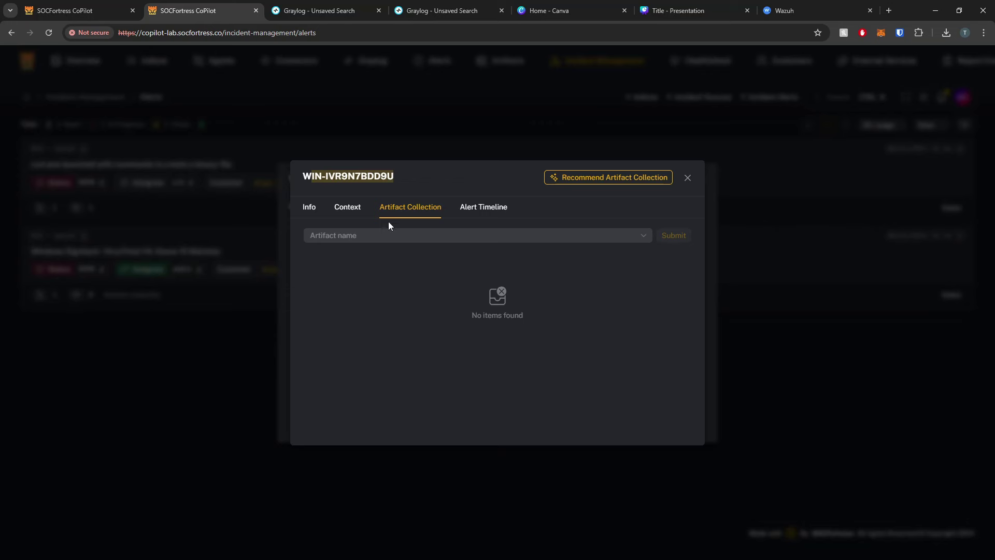
- Collect the Windows.Applications.Chrome.History artifact from the asset
{"action": "left_click", "coordinate": [370, 237]}
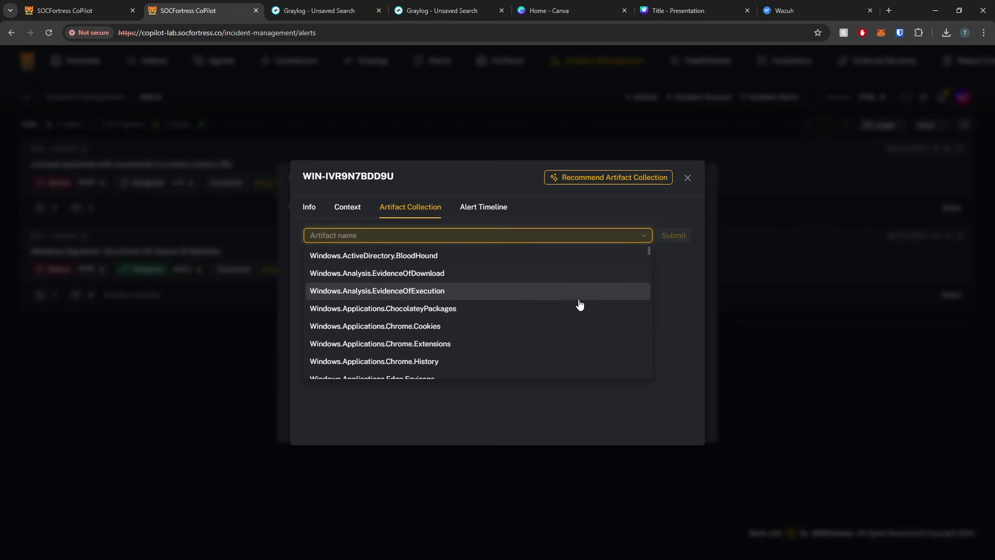
{"action": "left_click", "coordinate": [459, 362]}
{"action": "left_click", "coordinate": [458, 362]}
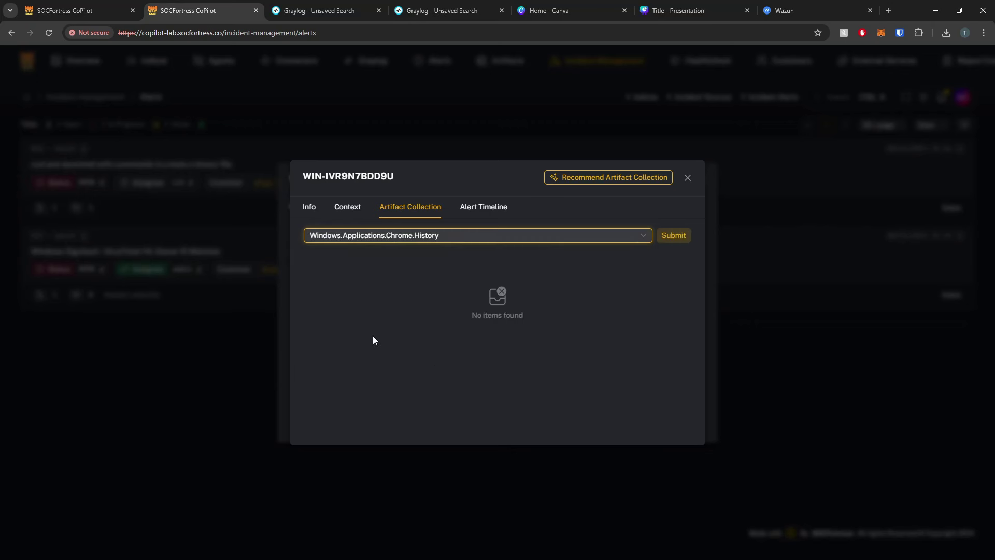
{"action": "left_click", "coordinate": [672, 236]}
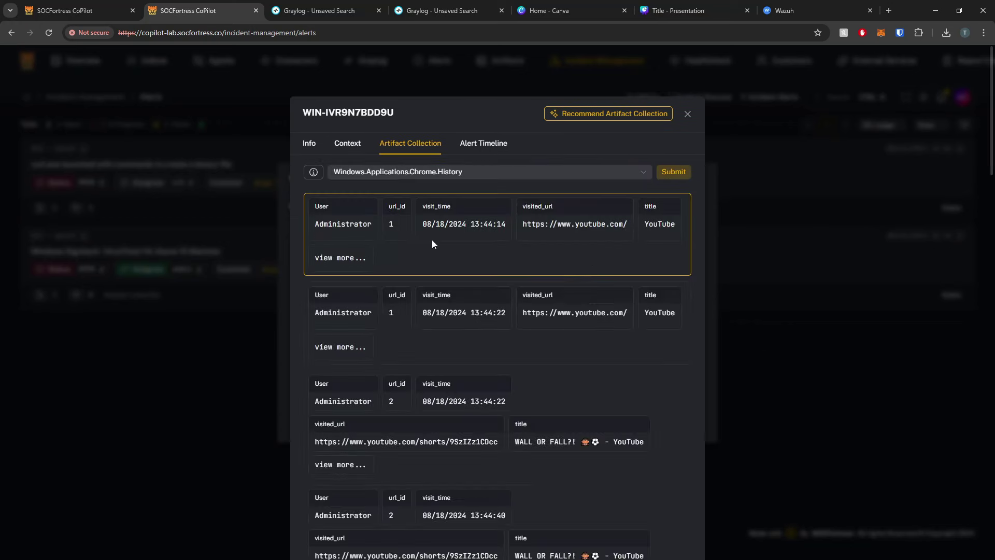
- Inspect the first and third history entries' details and select the visited_url value
{"action": "left_click", "coordinate": [340, 258]}
{"action": "left_click", "coordinate": [687, 201]}
{"action": "left_click", "coordinate": [340, 464]}
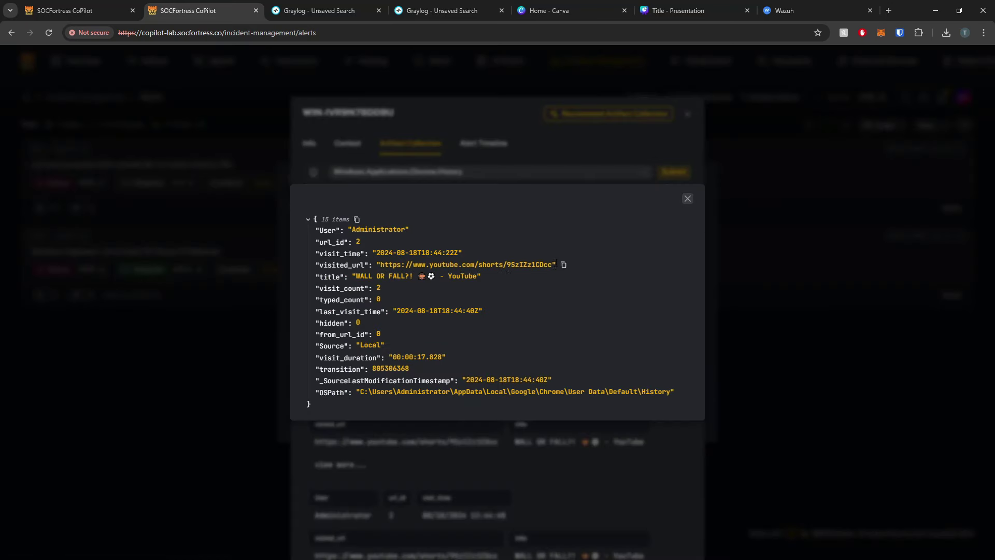
{"action": "left_click_drag", "start_coordinate": [555, 263], "coordinate": [542, 274]}
{"action": "left_click", "coordinate": [560, 264]}
{"action": "left_click_drag", "start_coordinate": [377, 264], "coordinate": [316, 264]}
{"action": "left_click", "coordinate": [687, 199]}
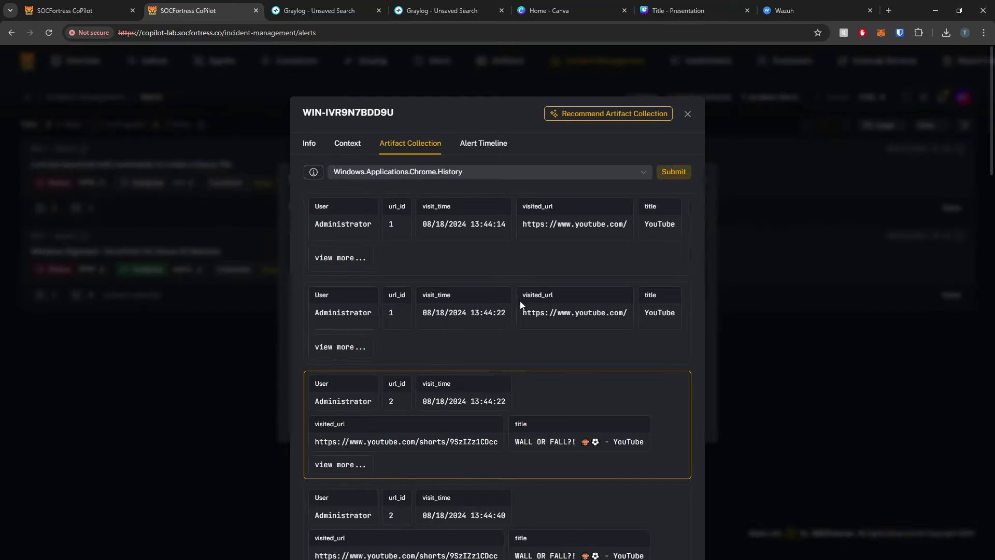
- Scroll through the Chrome history results, then close the asset details window
{"action": "scroll", "coordinate": [520, 300], "scroll_direction": "down", "scroll_amount": 2}
{"action": "scroll", "coordinate": [502, 417], "scroll_direction": "down", "scroll_amount": 3}
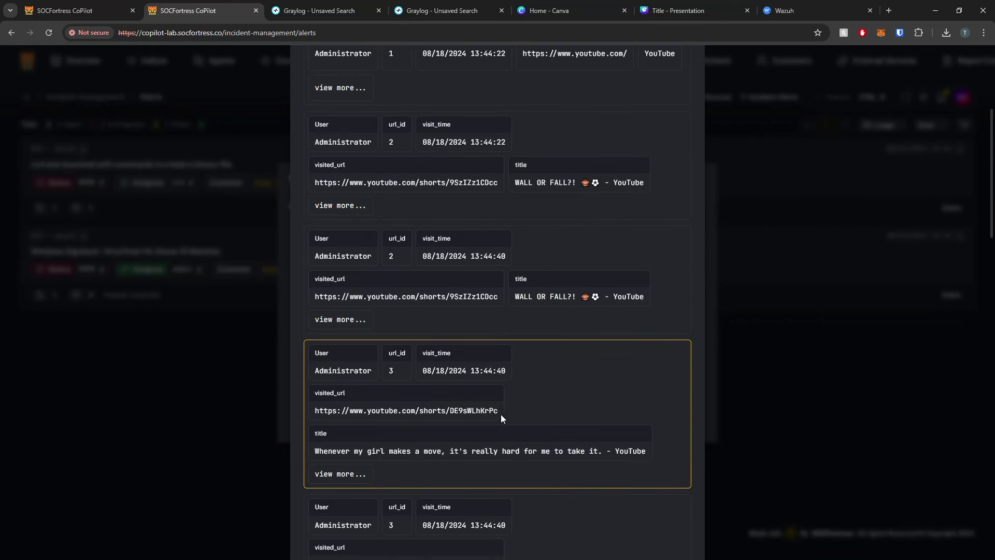
{"action": "scroll", "coordinate": [499, 404], "scroll_direction": "up", "scroll_amount": 5}
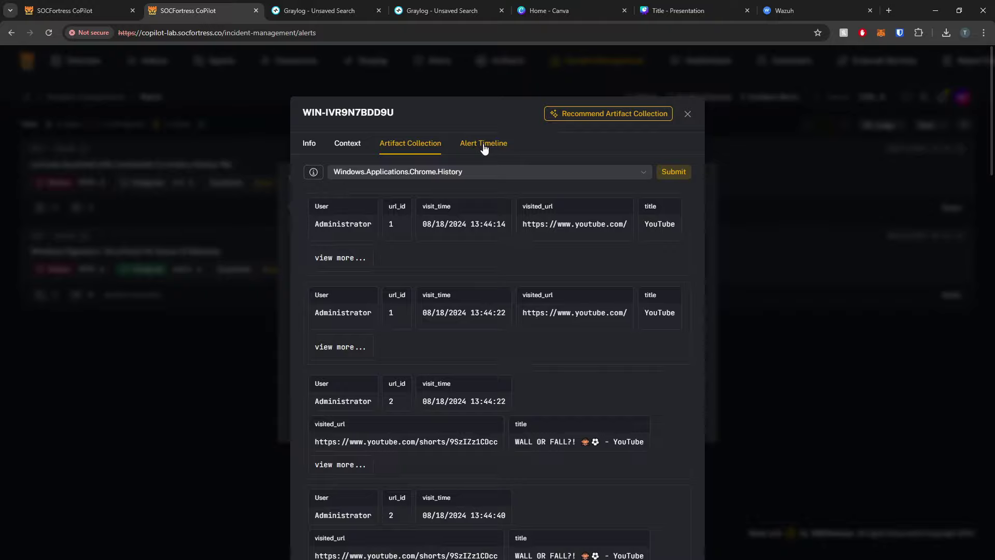
{"action": "key", "text": "Escape"}
- Post the comment 'please subscribe' on the Windows Sigcheck alert
{"action": "left_click", "coordinate": [447, 207]}
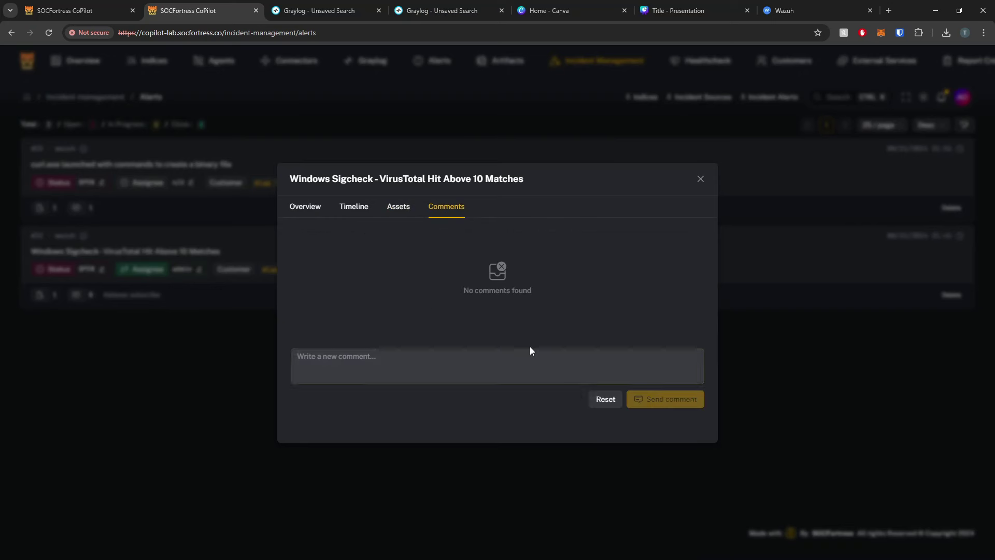
{"action": "left_click", "coordinate": [468, 377]}
{"action": "type", "text": "please"}
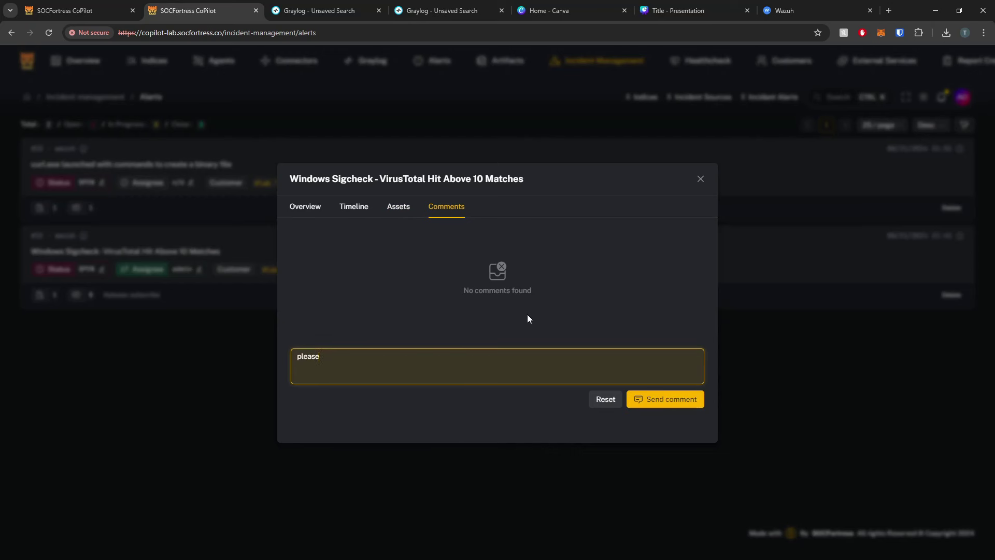
{"action": "type", "text": " subscribe"}
{"action": "left_click", "coordinate": [480, 300]}
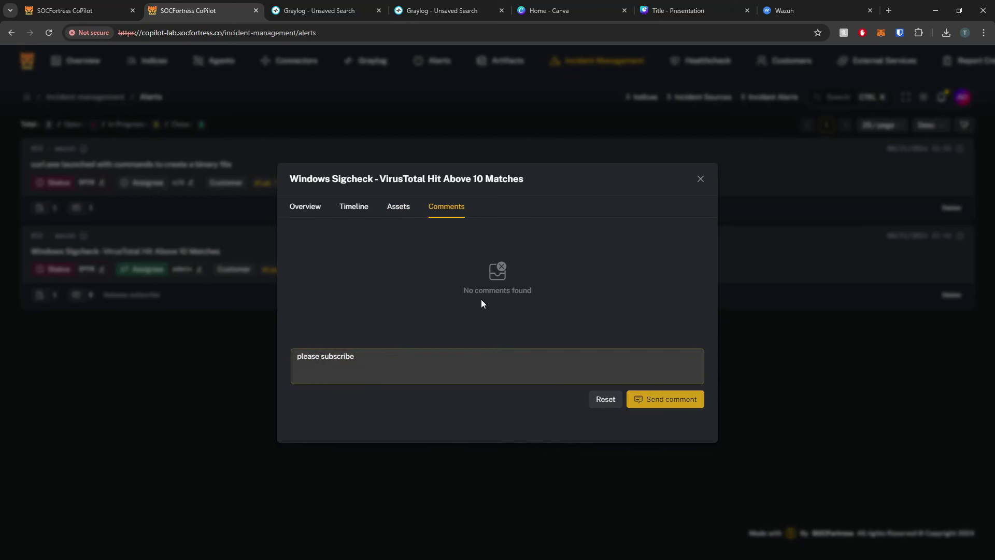
{"action": "left_click", "coordinate": [661, 400]}
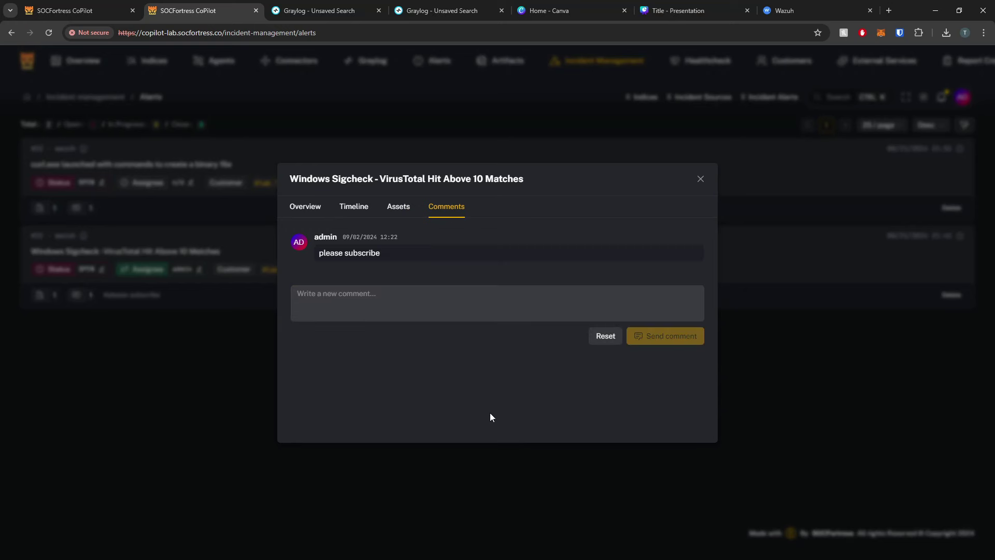
- Go back to the overview and list the curl.exe alert's assets
{"action": "left_click", "coordinate": [304, 207]}
{"action": "left_click", "coordinate": [63, 149]}
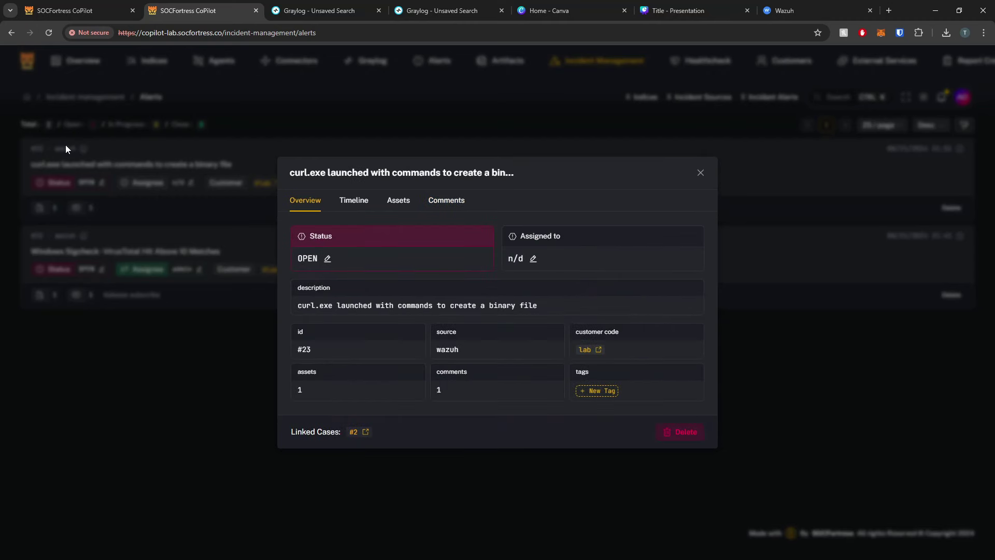
{"action": "left_click", "coordinate": [398, 200]}
- Show the WIN-IVR9N7BDD9U asset's alert context and select its full JSON
{"action": "left_click", "coordinate": [484, 246]}
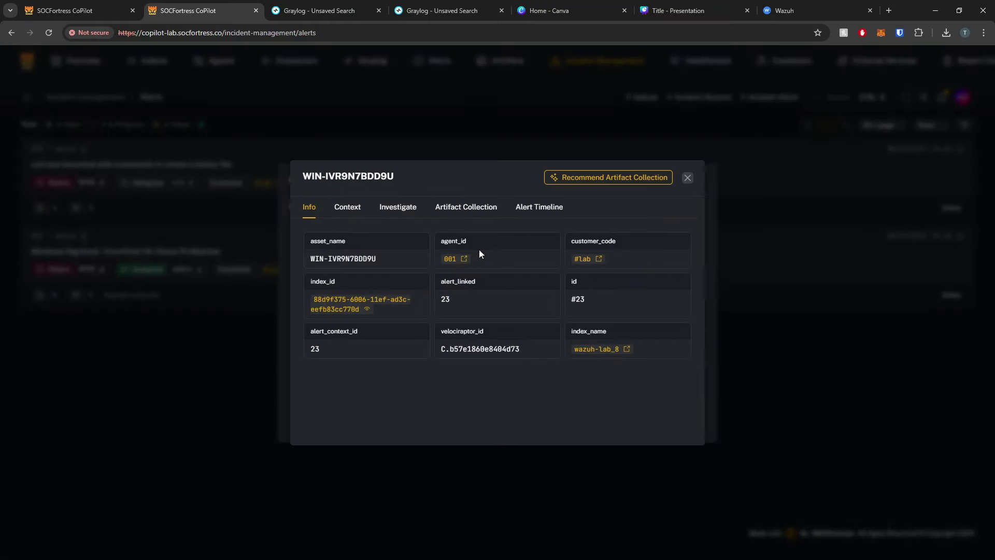
{"action": "left_click", "coordinate": [356, 210]}
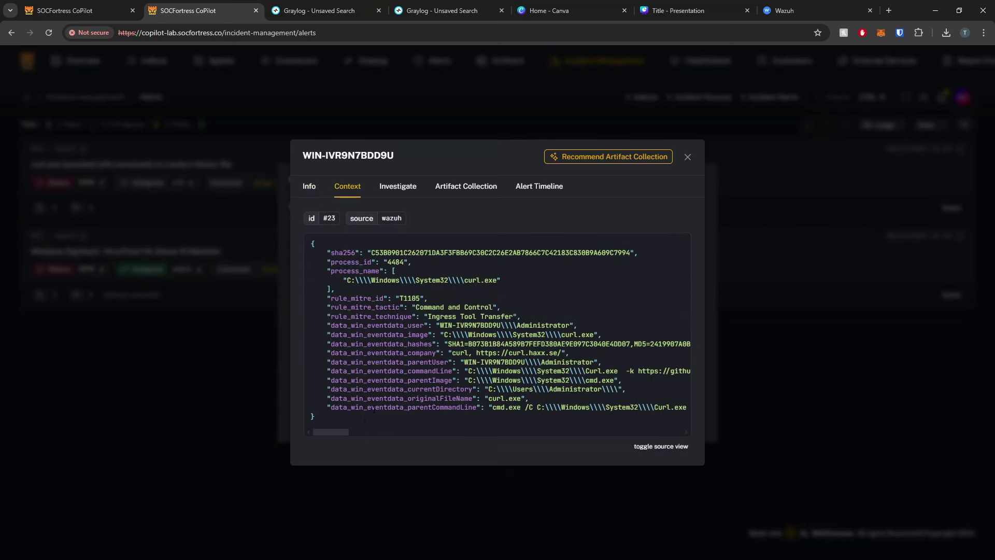
{"action": "left_click_drag", "start_coordinate": [435, 416], "coordinate": [327, 253]}
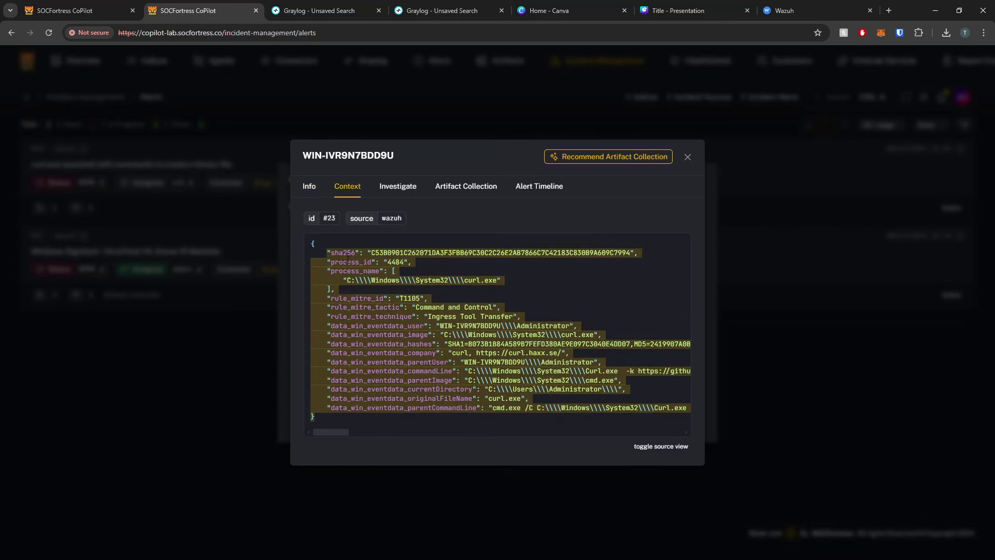
- Compare the wazuh source's configured field names against the curl.exe asset context
{"action": "left_click", "coordinate": [83, 7]}
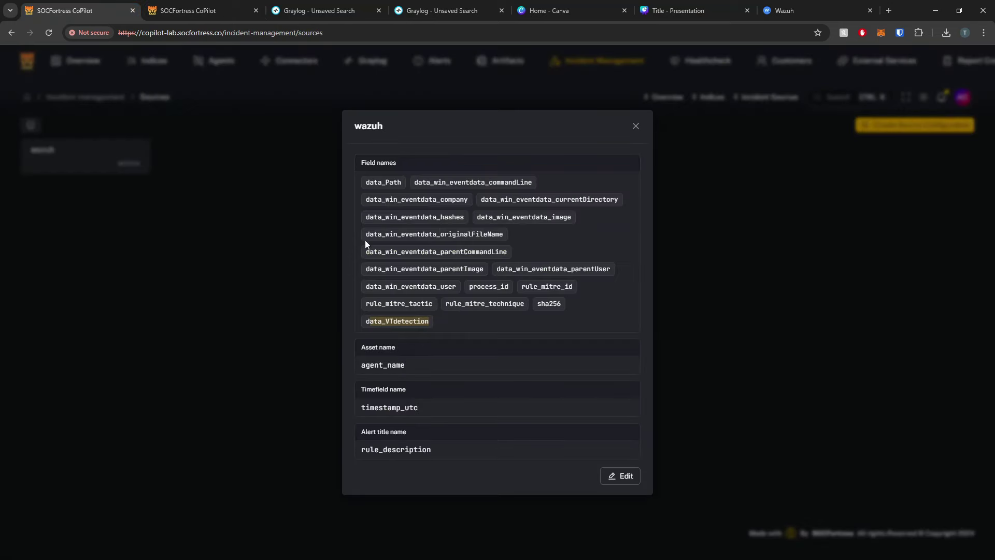
{"action": "left_click_drag", "start_coordinate": [365, 182], "coordinate": [446, 325]}
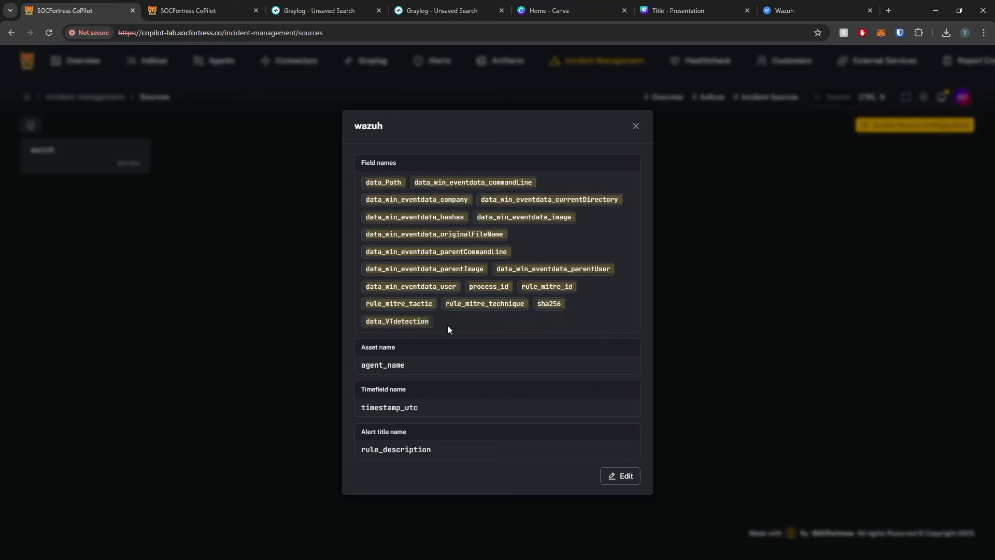
{"action": "left_click", "coordinate": [185, 10]}
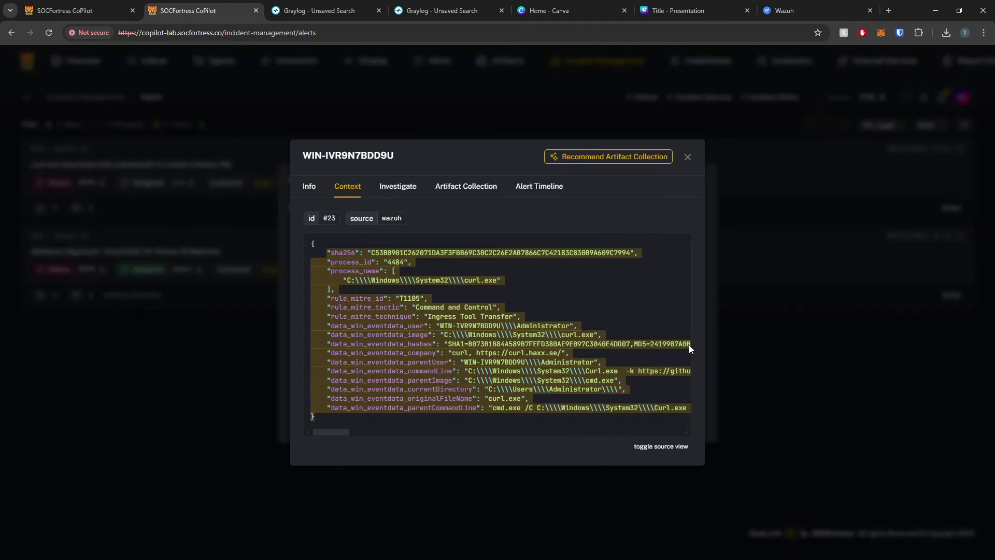
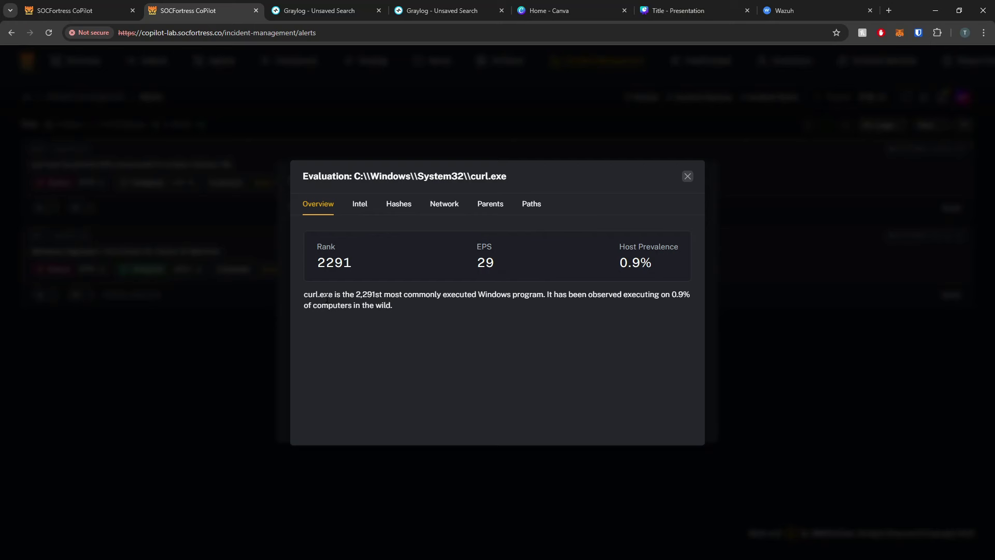
- Review curl.exe's prevalence, known hashes and network ports, noting port 443
{"action": "left_click_drag", "start_coordinate": [307, 294], "coordinate": [476, 312]}
{"action": "left_click", "coordinate": [475, 313]}
{"action": "left_click", "coordinate": [410, 206]}
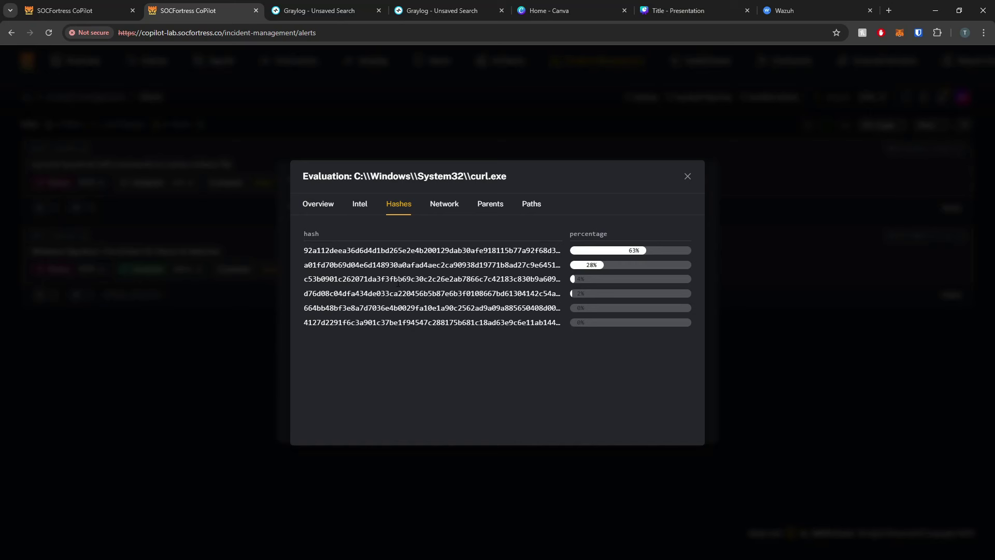
{"action": "left_click", "coordinate": [447, 206]}
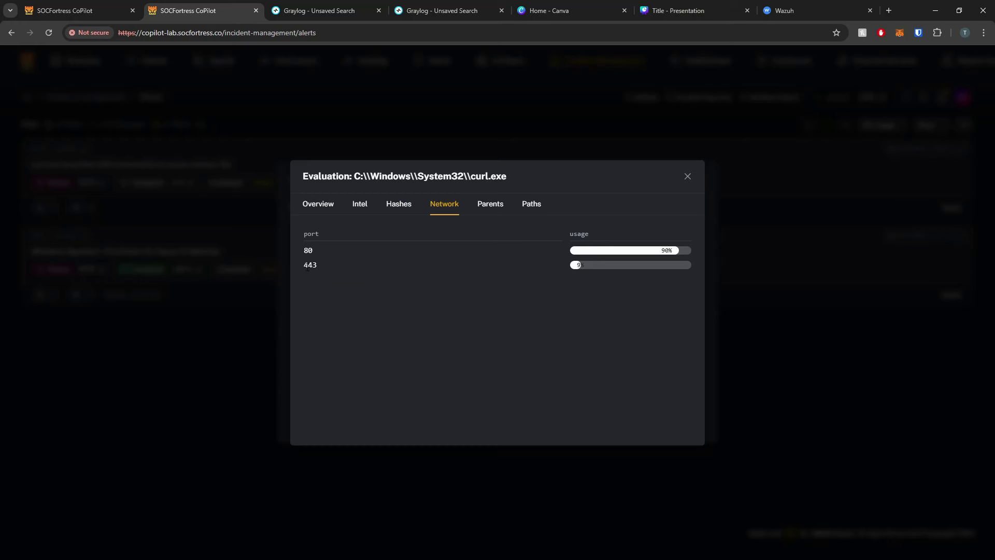
{"action": "double_click", "coordinate": [314, 265]}
- Check curl.exe's run paths, including exacqVision Server and Windows\System32, and close the evaluation
{"action": "left_click", "coordinate": [531, 203]}
{"action": "left_click_drag", "start_coordinate": [308, 251], "coordinate": [342, 250]}
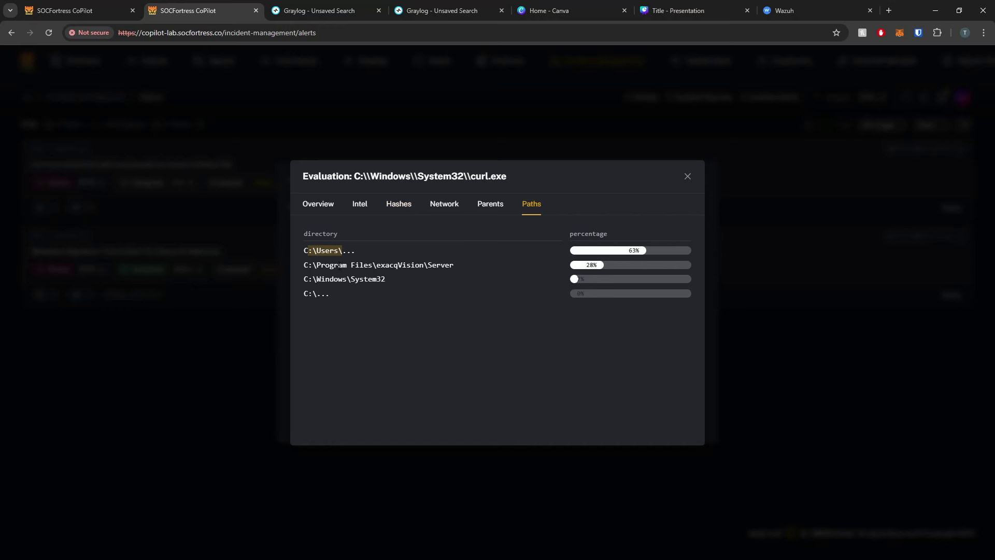
{"action": "left_click_drag", "start_coordinate": [316, 265], "coordinate": [457, 264]}
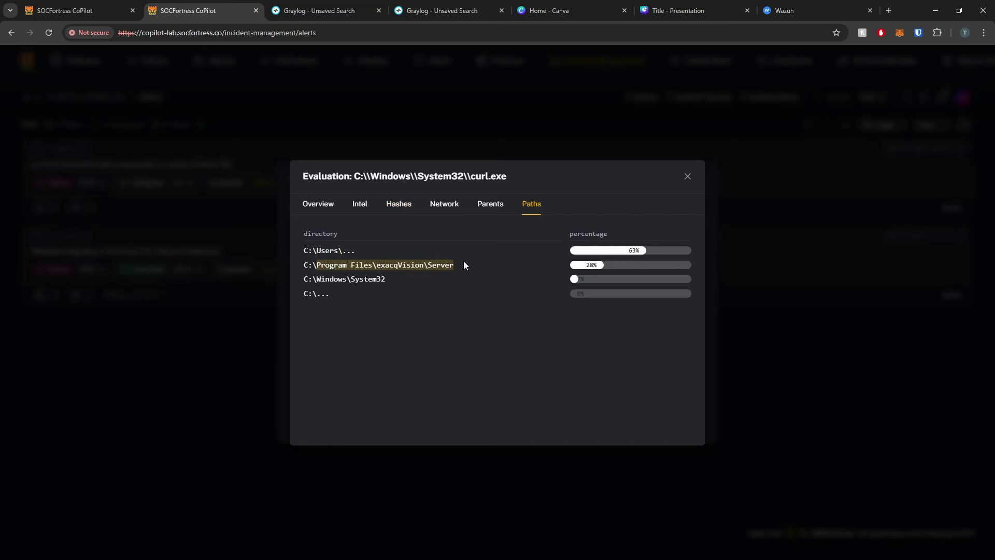
{"action": "left_click_drag", "start_coordinate": [317, 278], "coordinate": [396, 282]}
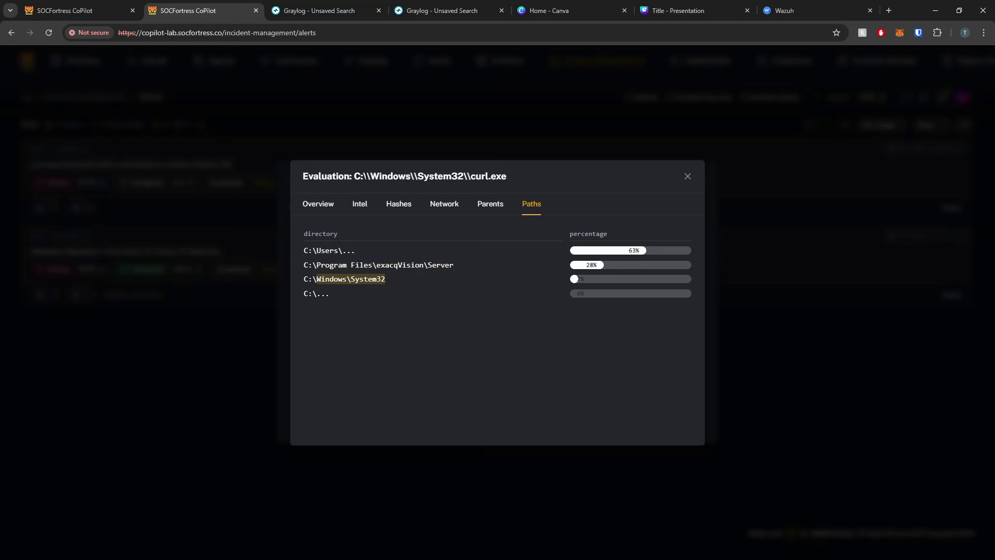
{"action": "key", "text": "Escape"}
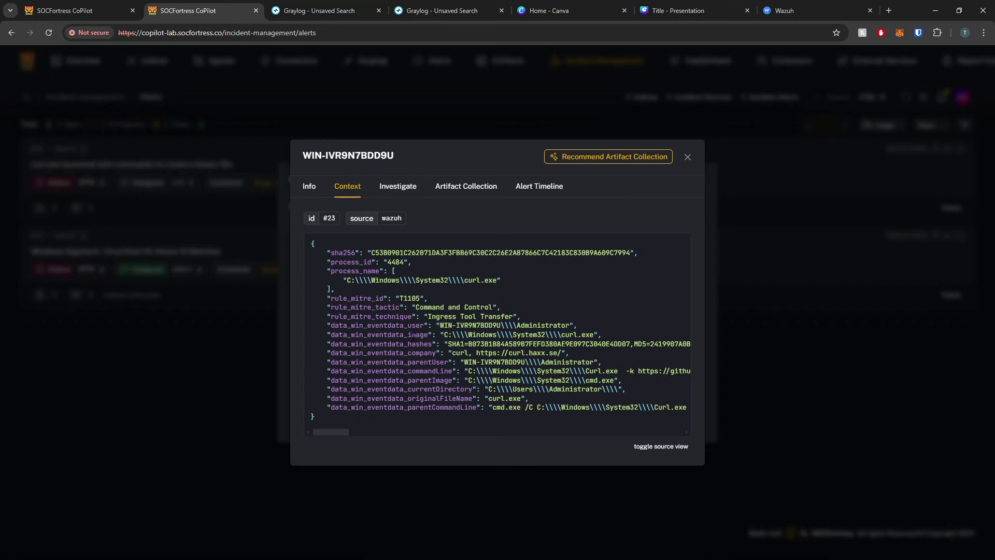
- Reopen the curl.exe evaluation to recheck its directory paths, then close it
{"action": "left_click_drag", "start_coordinate": [394, 334], "coordinate": [597, 334]}
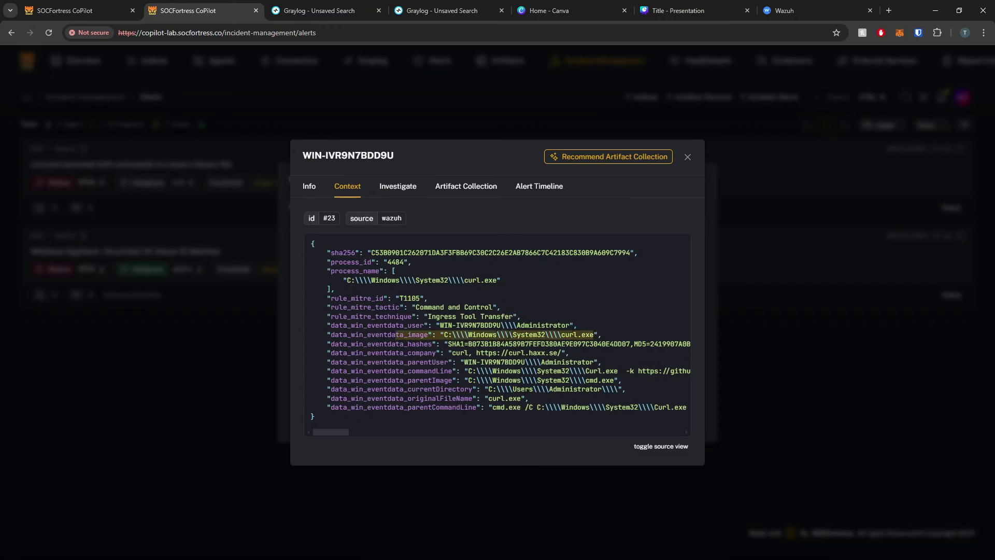
{"action": "left_click", "coordinate": [607, 353]}
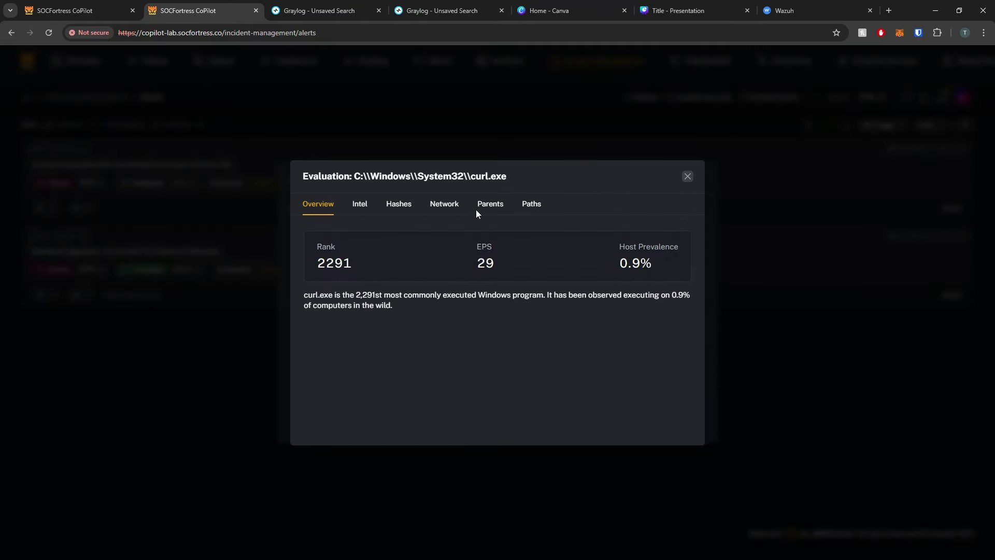
{"action": "left_click", "coordinate": [534, 210]}
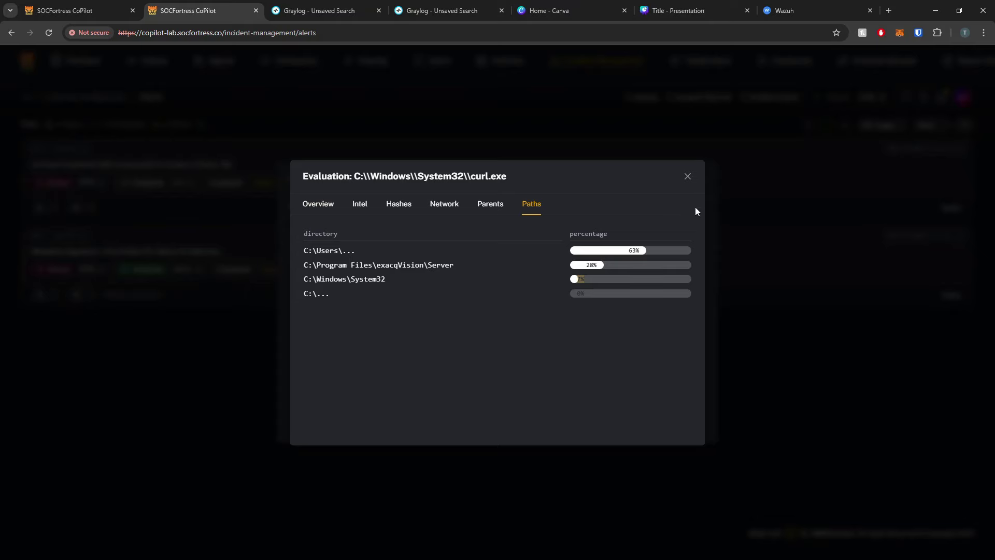
{"action": "left_click", "coordinate": [687, 176]}
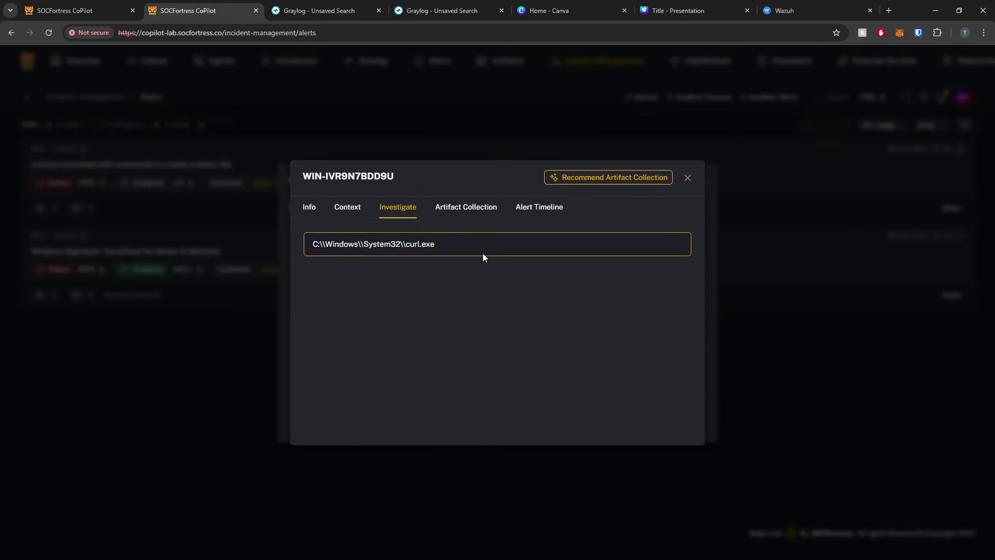
- Inspect the process_name field in the alert's raw context, then close the host view
{"action": "left_click", "coordinate": [351, 212]}
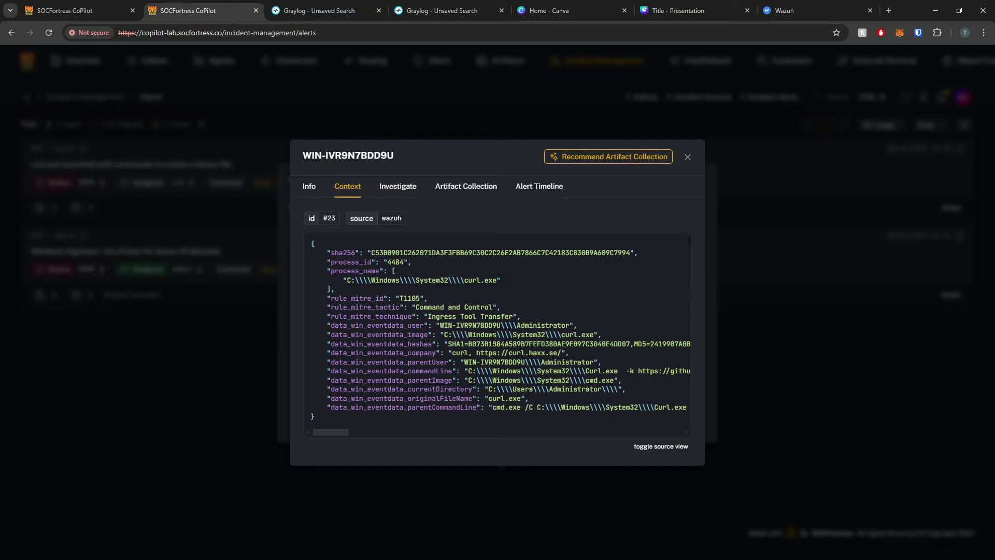
{"action": "double_click", "coordinate": [353, 271]}
{"action": "left_click", "coordinate": [687, 157]}
- Close alert #23 and briefly view alert #22's details
{"action": "left_click", "coordinate": [700, 179]}
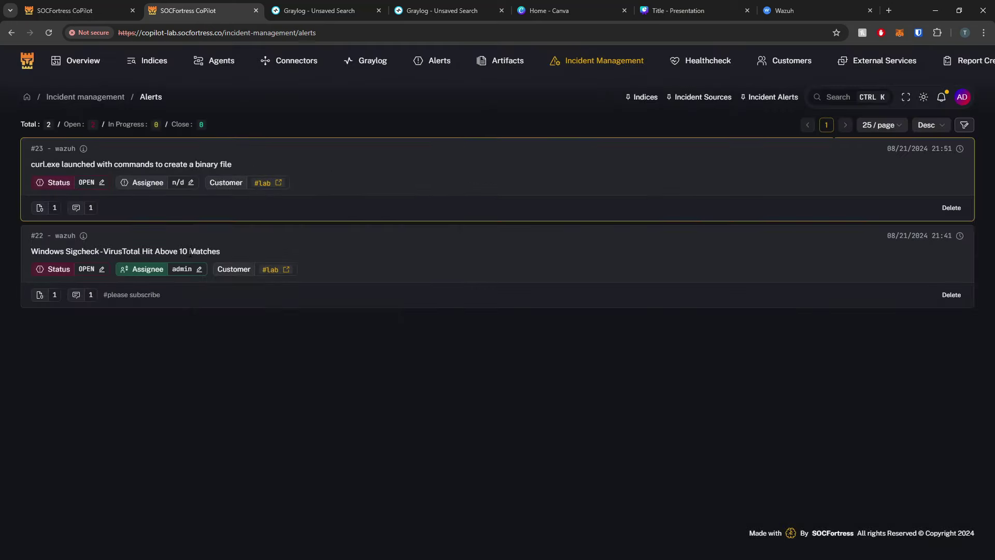
{"action": "left_click", "coordinate": [48, 229]}
{"action": "left_click", "coordinate": [695, 182]}
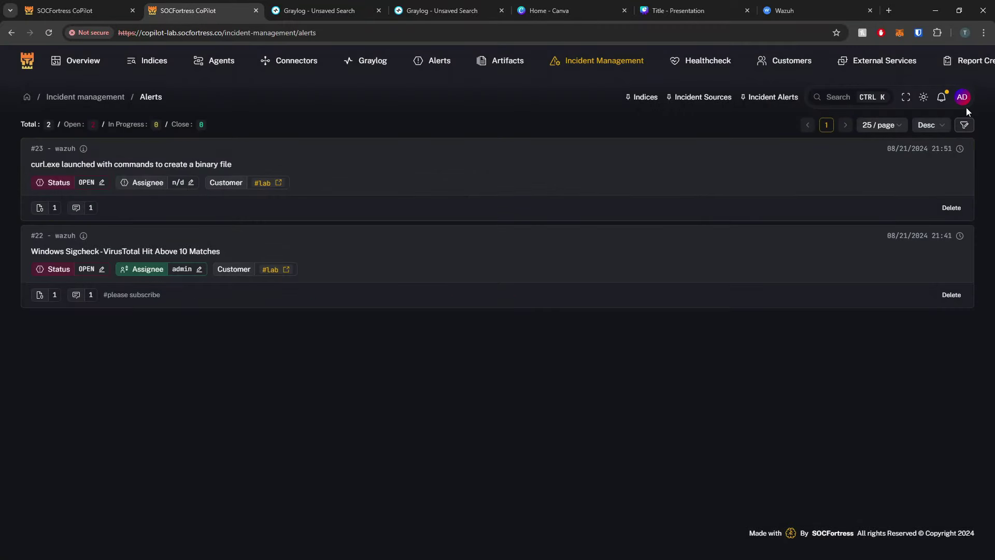
- Filter the alerts list by assignee admin
{"action": "left_click", "coordinate": [964, 125]}
{"action": "left_click", "coordinate": [819, 119]}
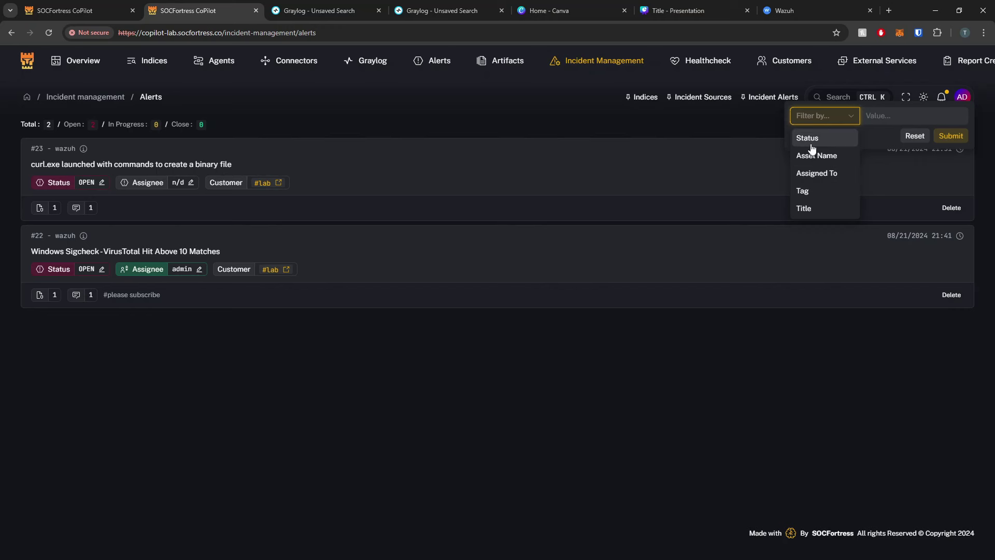
{"action": "left_click", "coordinate": [819, 172]}
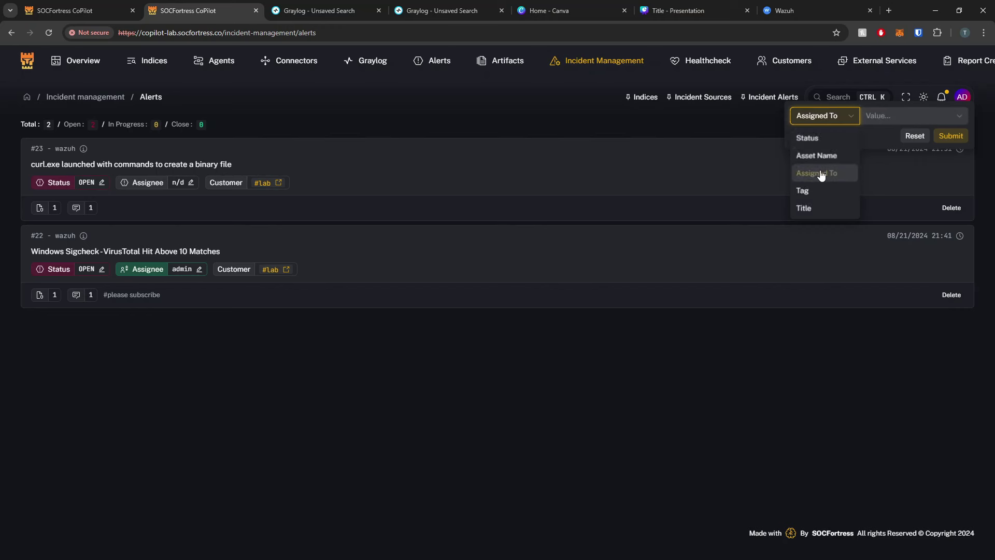
{"action": "left_click", "coordinate": [903, 116]}
{"action": "left_click", "coordinate": [899, 139]}
{"action": "left_click", "coordinate": [951, 136]}
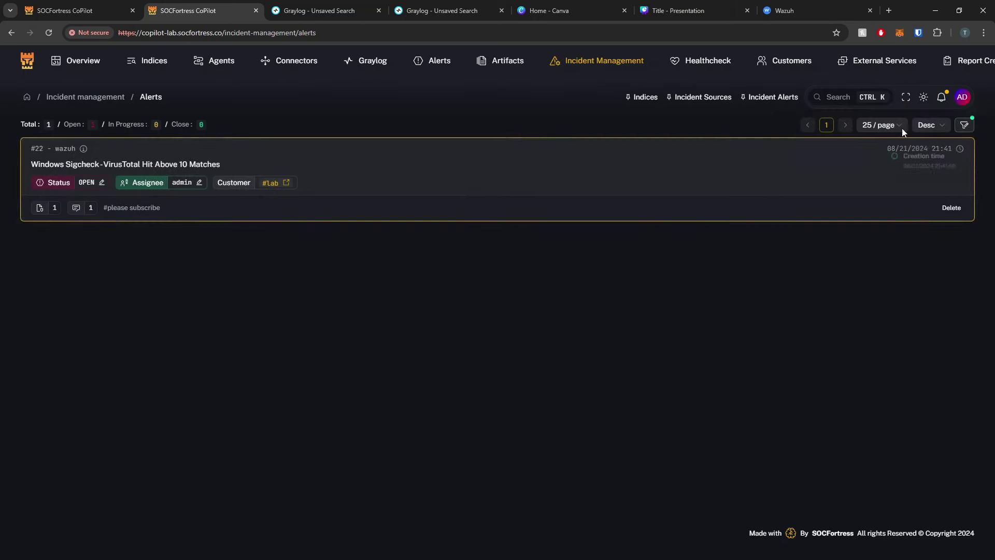
- Filter the alerts by the tag 'please subscribe'
{"action": "left_click", "coordinate": [964, 125]}
{"action": "left_click", "coordinate": [824, 115]}
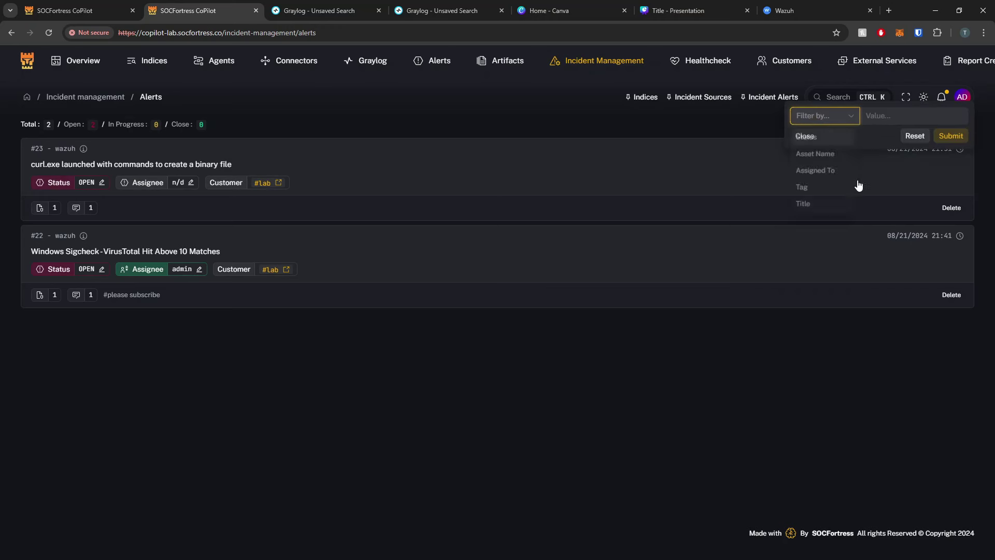
{"action": "left_click", "coordinate": [822, 191]}
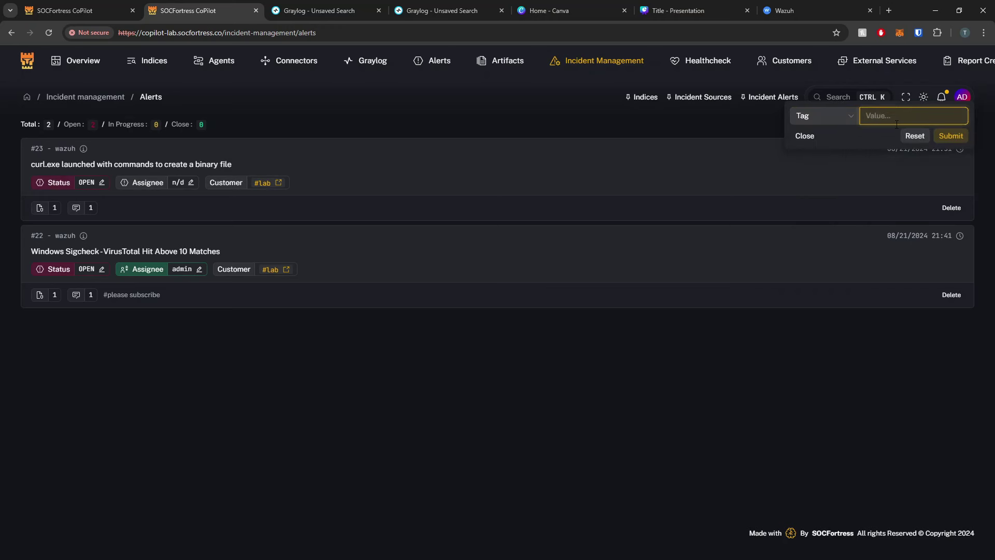
{"action": "type", "text": "please subscribe"}
{"action": "left_click", "coordinate": [951, 137]}
- Filter the alerts by title 'Sigcheck'
{"action": "left_click", "coordinate": [963, 124]}
{"action": "left_click", "coordinate": [824, 116]}
{"action": "left_click", "coordinate": [802, 207]}
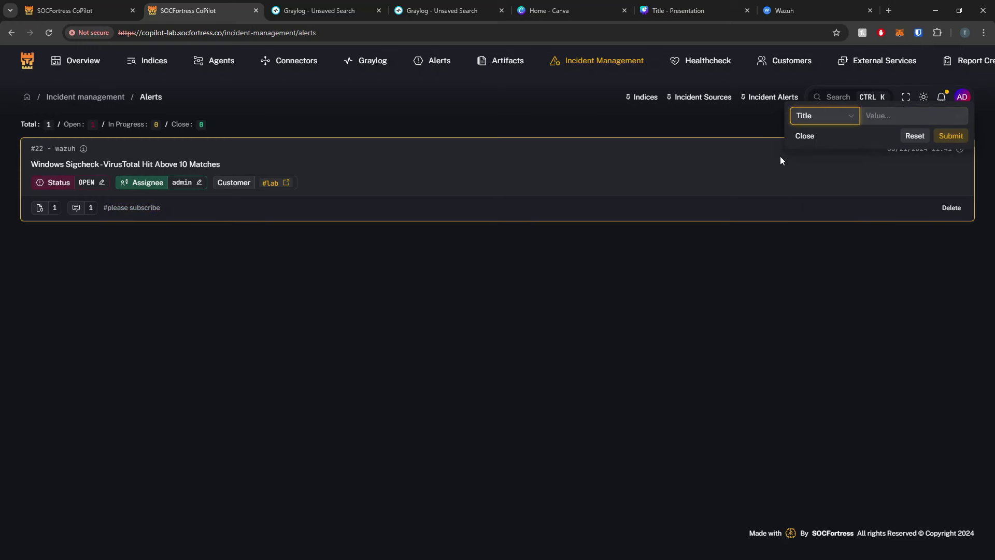
{"action": "left_click", "coordinate": [900, 115]}
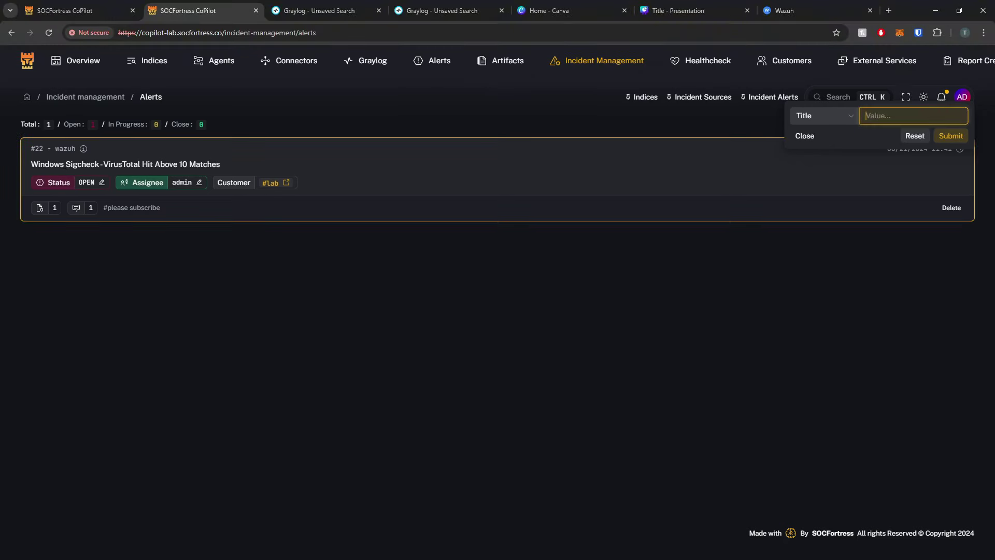
{"action": "left_click_drag", "start_coordinate": [64, 164], "coordinate": [101, 164]}
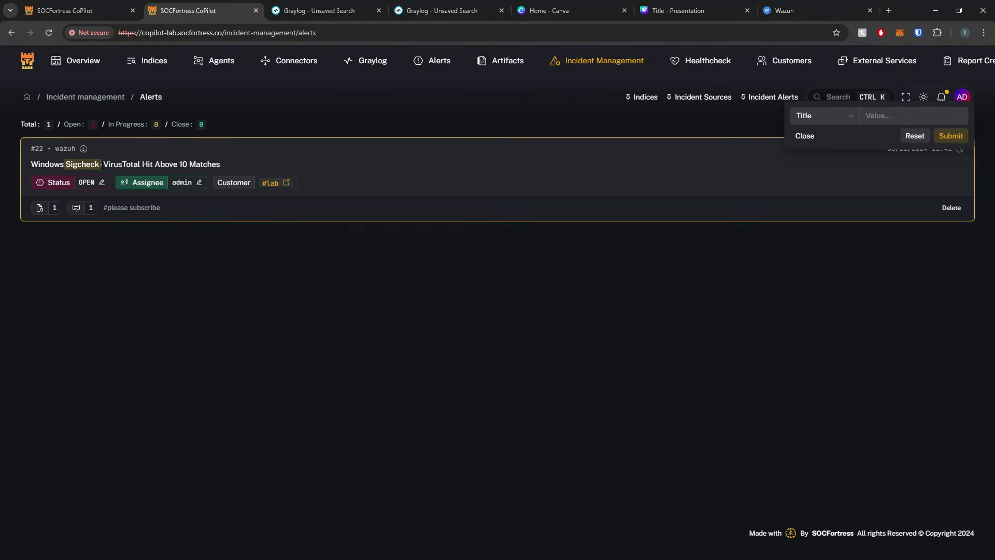
{"action": "left_click", "coordinate": [904, 119]}
{"action": "type", "text": "Sigcheck"}
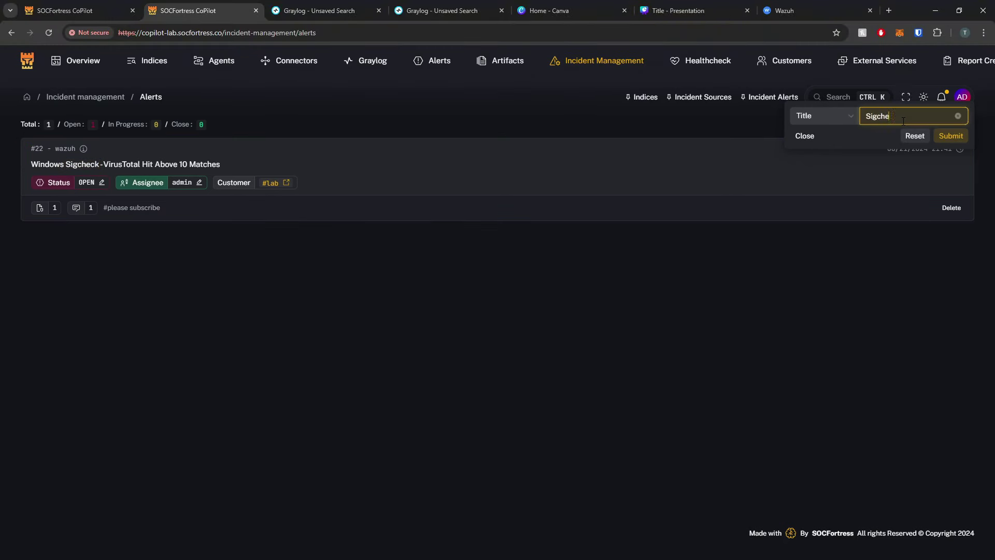
{"action": "left_click", "coordinate": [951, 135]}
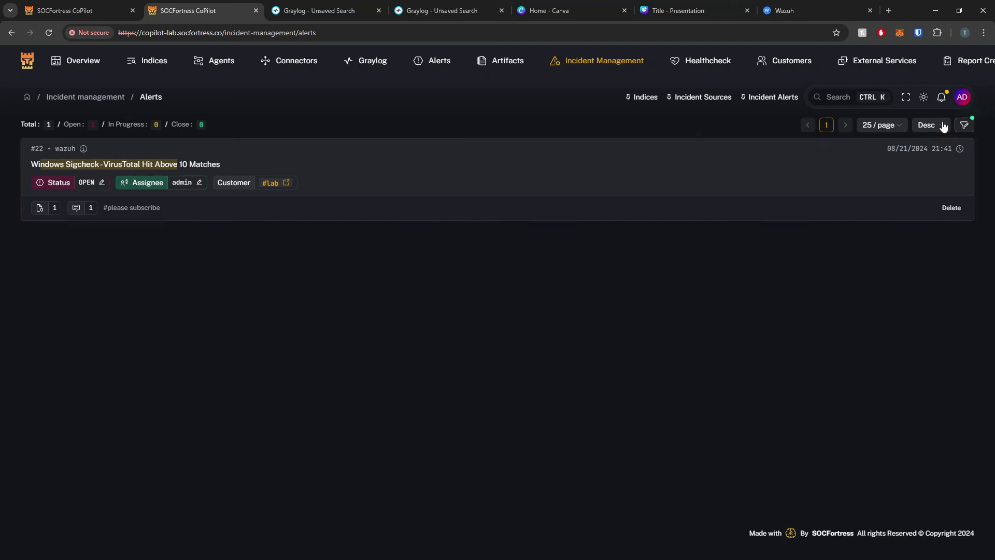
- Change the title filter to 'curl', leaving only alert #23
{"action": "left_click", "coordinate": [965, 125]}
{"action": "double_click", "coordinate": [915, 119]}
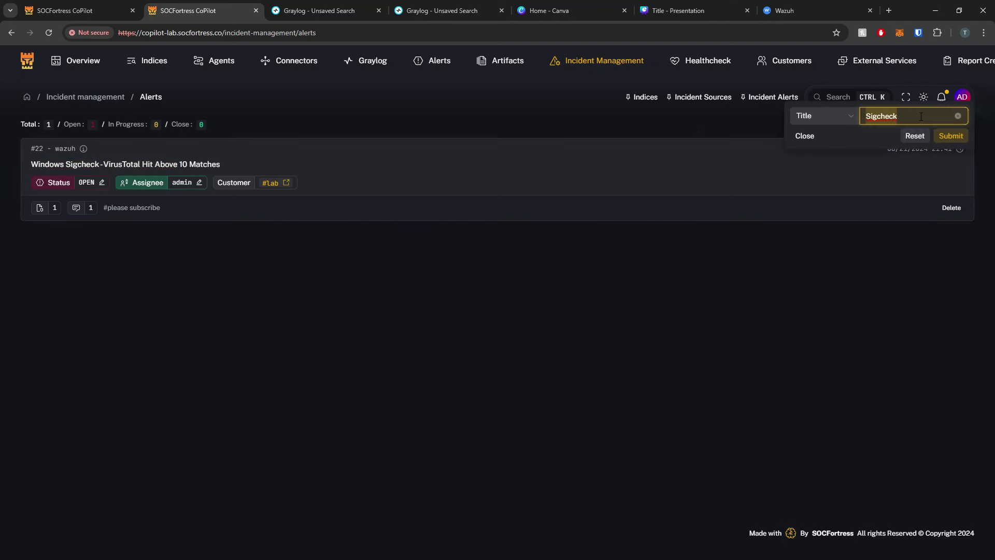
{"action": "type", "text": "curl"}
{"action": "left_click", "coordinate": [958, 137]}
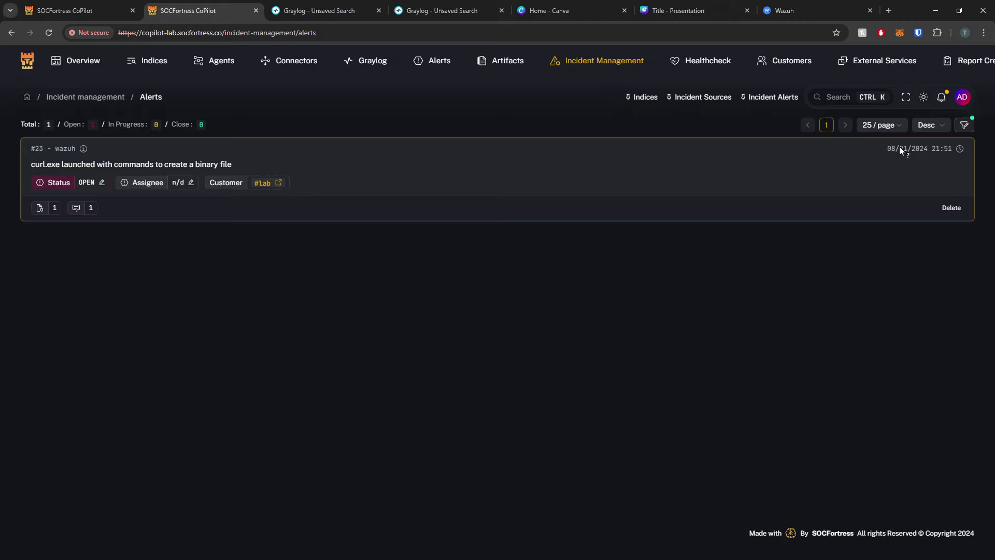
- Open alert #23's host WIN-IVR9N7BDD9U from Assets and view its alert timeline
{"action": "left_click", "coordinate": [52, 164]}
{"action": "left_click", "coordinate": [398, 207]}
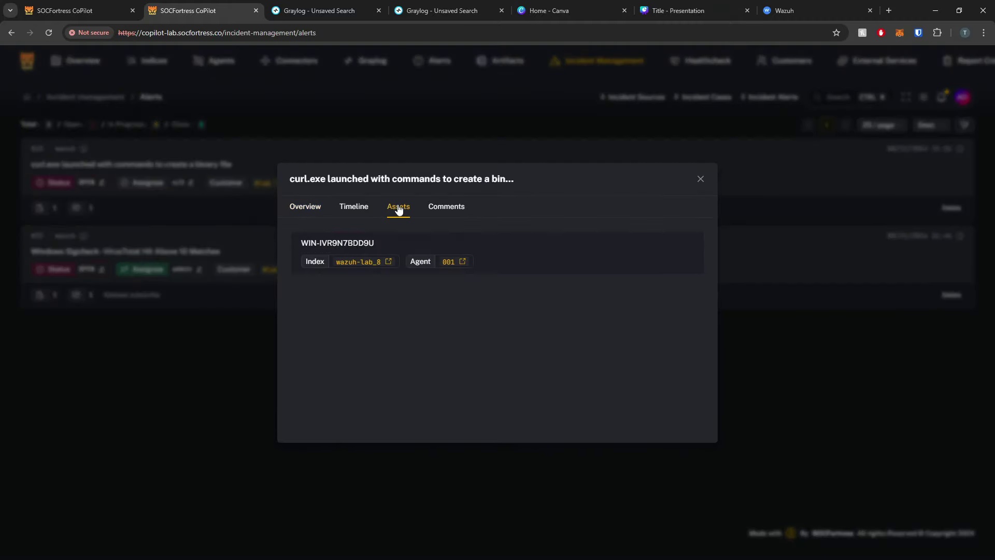
{"action": "left_click", "coordinate": [382, 237]}
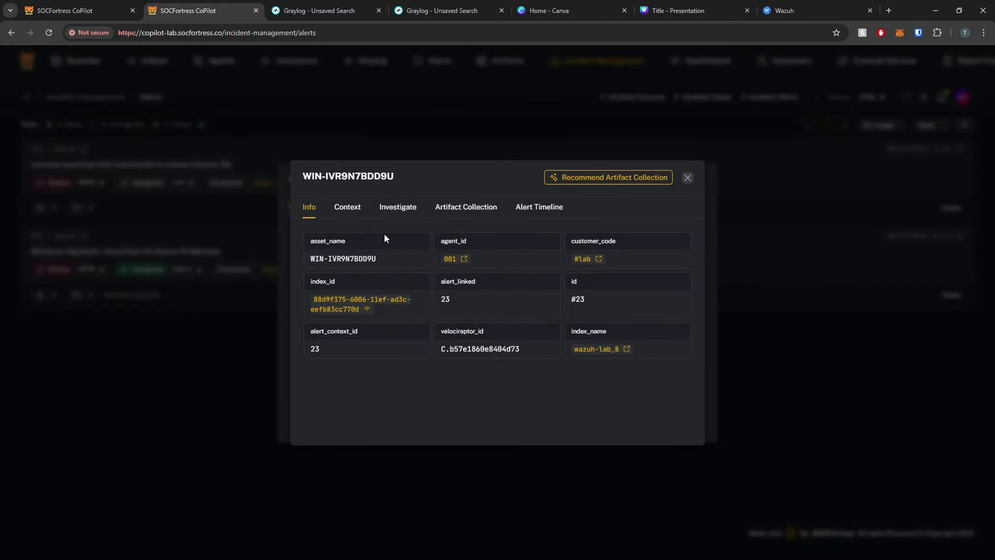
{"action": "left_click", "coordinate": [539, 210]}
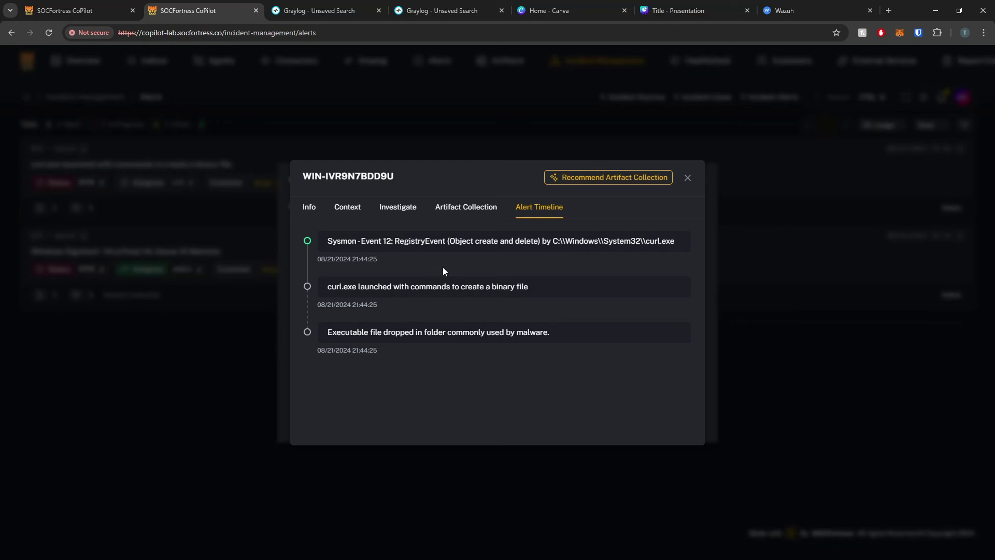
{"action": "left_click", "coordinate": [471, 291]}
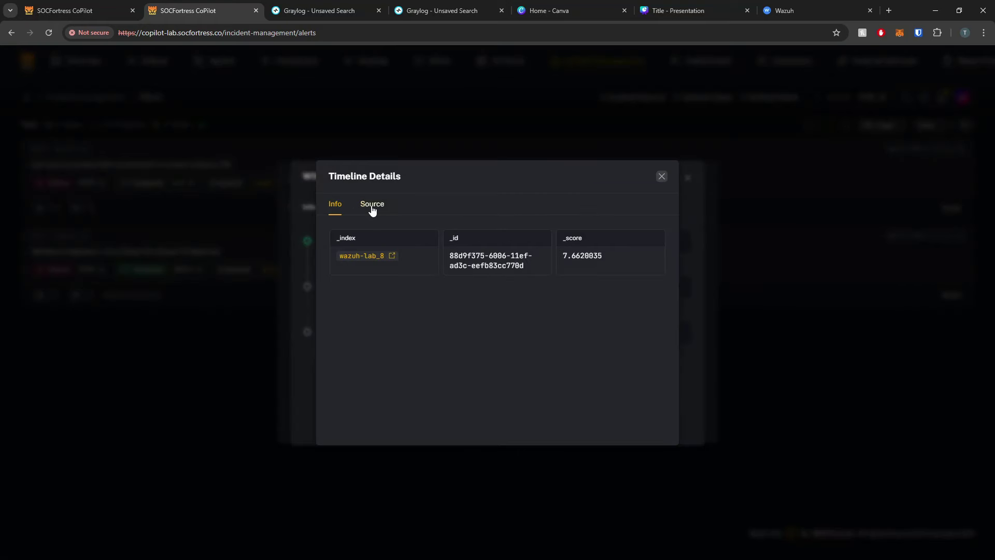
{"action": "left_click", "coordinate": [371, 206]}
{"action": "scroll", "coordinate": [533, 325], "scroll_direction": "down", "scroll_amount": 8}
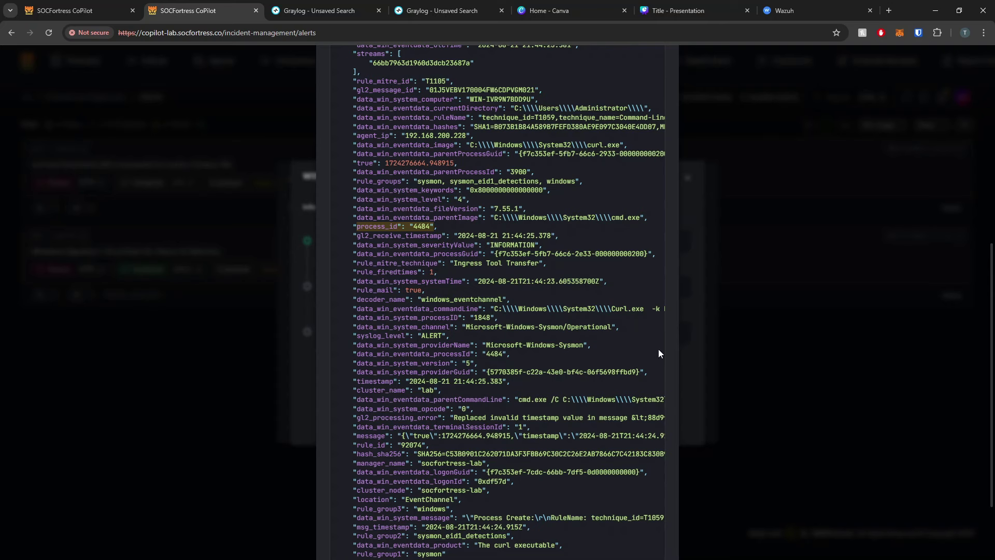
{"action": "scroll", "coordinate": [510, 296], "scroll_direction": "up", "scroll_amount": 1}
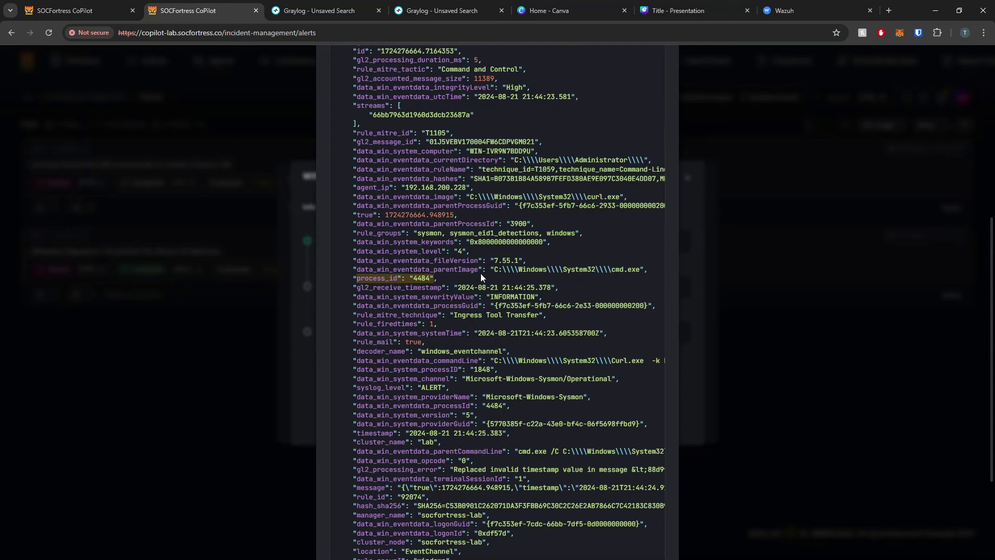
{"action": "scroll", "coordinate": [481, 278], "scroll_direction": "up", "scroll_amount": 4}
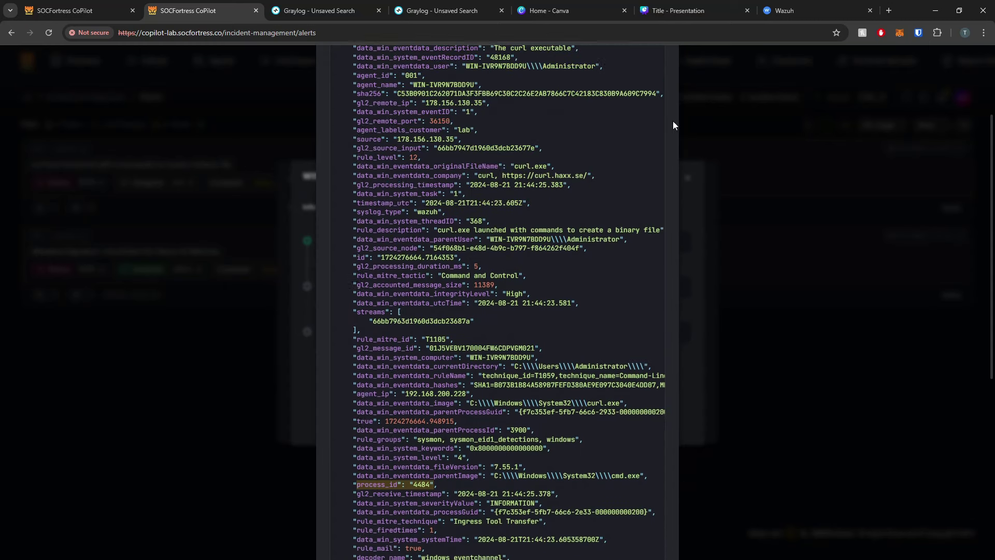
{"action": "scroll", "coordinate": [672, 125], "scroll_direction": "up", "scroll_amount": 3}
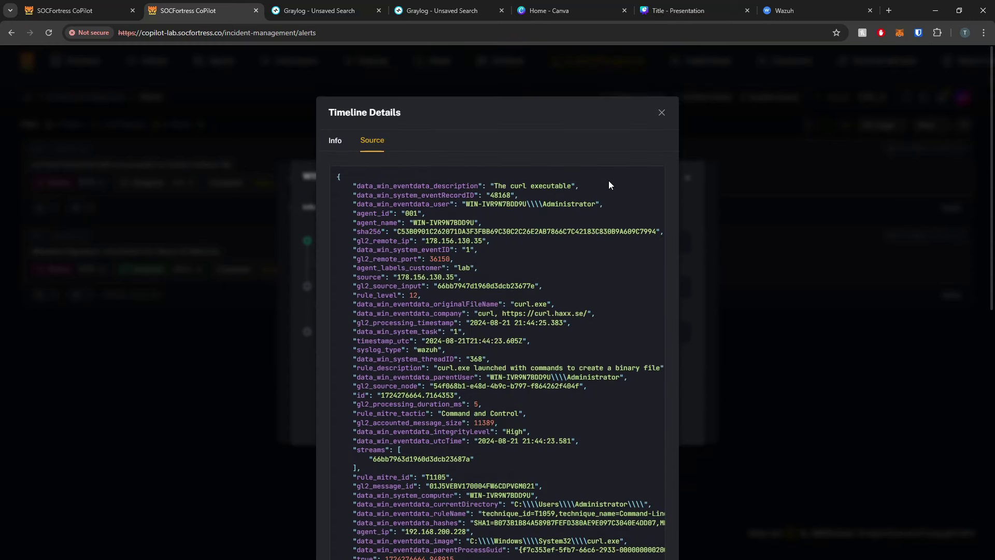
{"action": "scroll", "coordinate": [609, 185], "scroll_direction": "down", "scroll_amount": 8}
{"action": "left_click_drag", "start_coordinate": [504, 290], "coordinate": [565, 291]}
{"action": "left_click", "coordinate": [564, 291]}
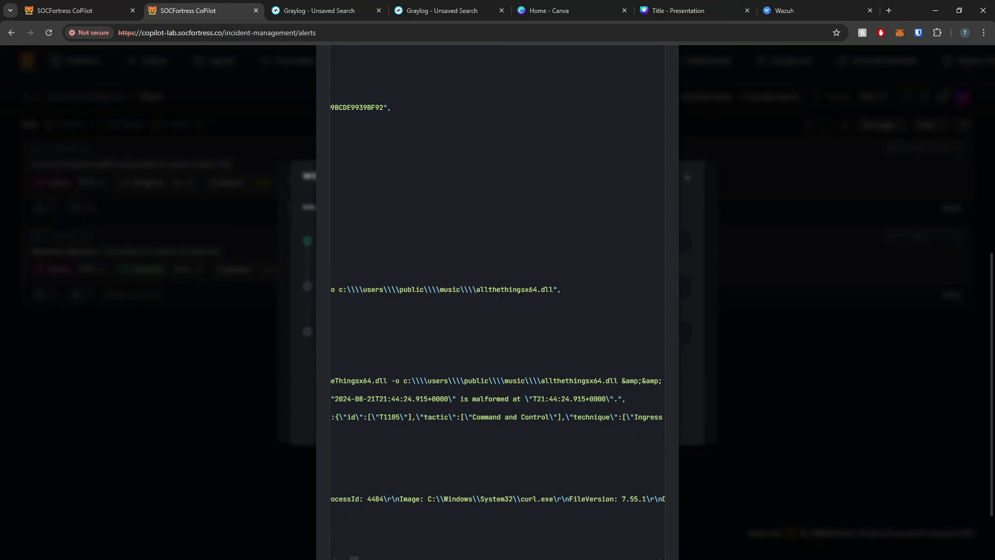
{"action": "left_click_drag", "start_coordinate": [475, 290], "coordinate": [548, 292]}
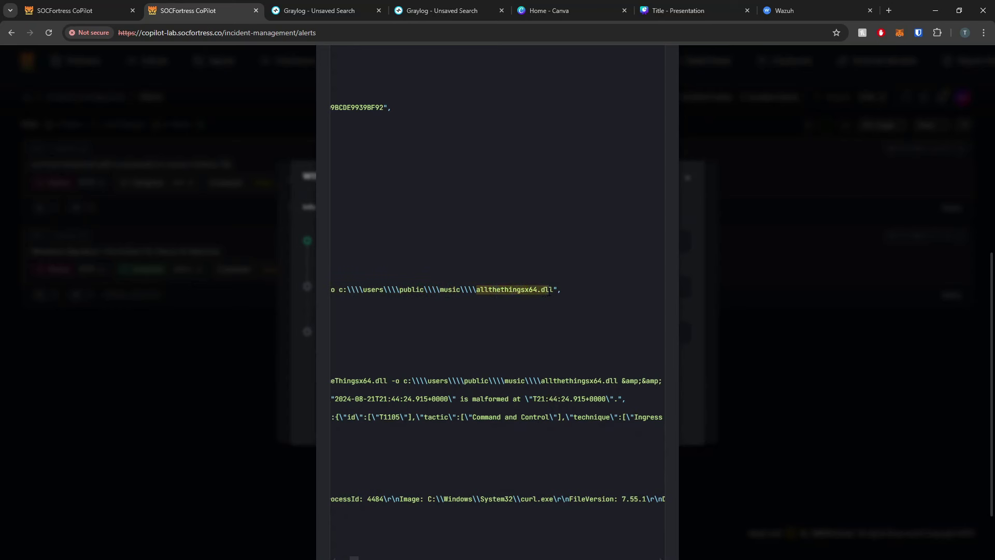
{"action": "double_click", "coordinate": [373, 289]}
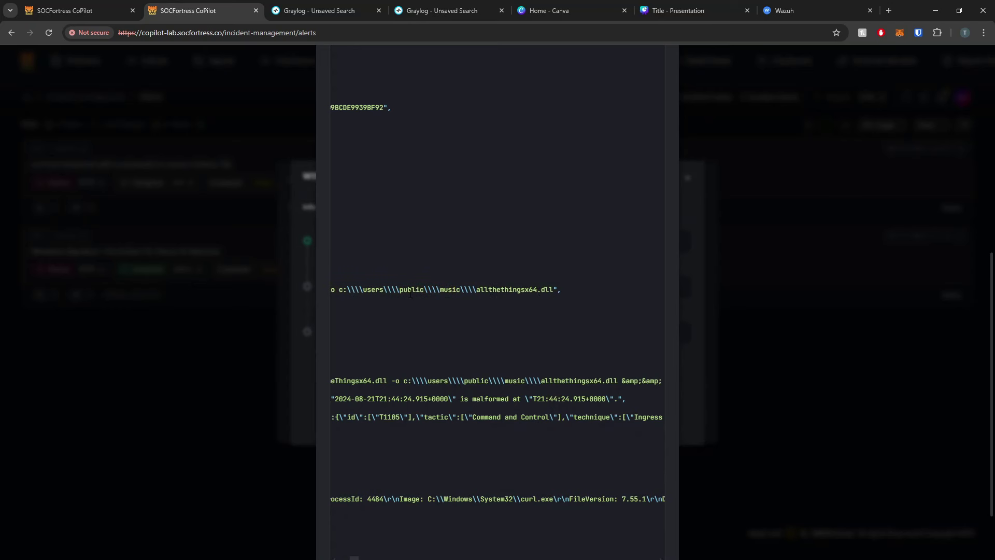
{"action": "double_click", "coordinate": [413, 289]}
{"action": "double_click", "coordinate": [450, 289]}
{"action": "scroll", "coordinate": [527, 280], "scroll_direction": "up", "scroll_amount": 8}
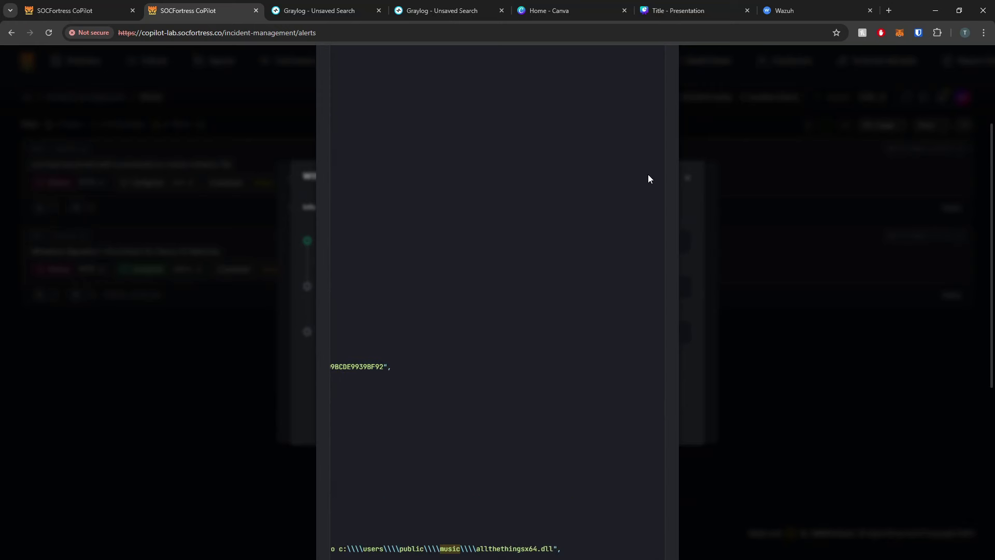
{"action": "left_click", "coordinate": [662, 113]}
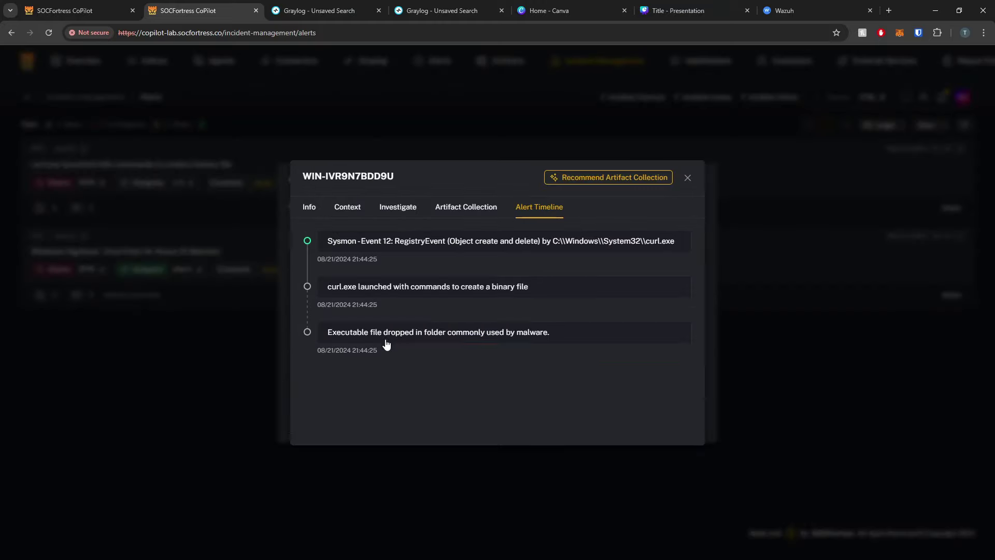
{"action": "left_click", "coordinate": [430, 342]}
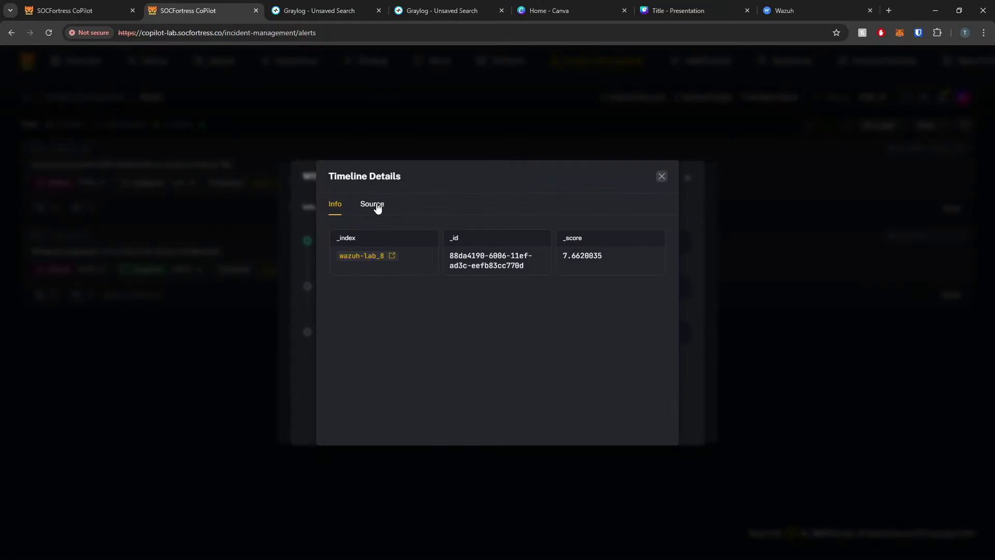
{"action": "left_click", "coordinate": [374, 204]}
{"action": "scroll", "coordinate": [581, 251], "scroll_direction": "down", "scroll_amount": 2}
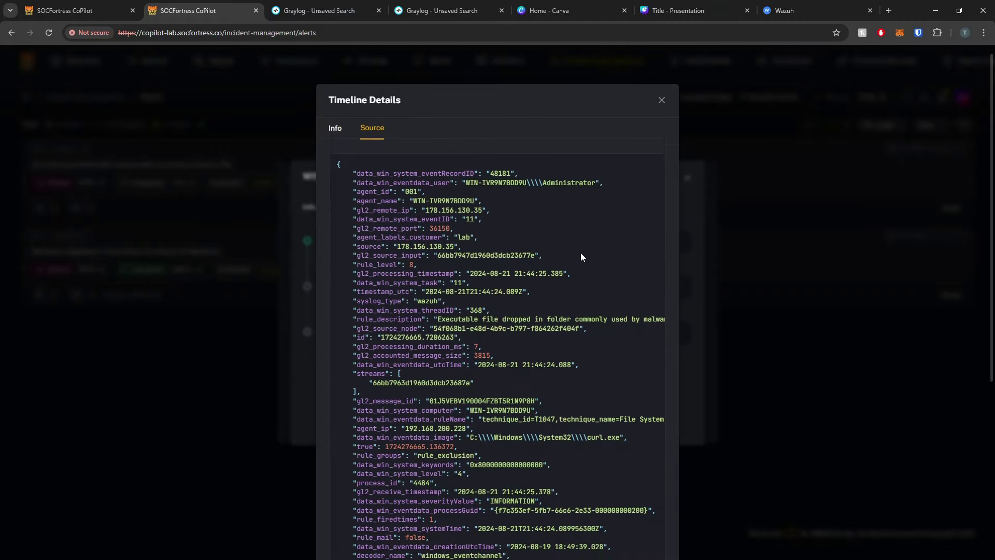
{"action": "scroll", "coordinate": [581, 256], "scroll_direction": "down", "scroll_amount": 4}
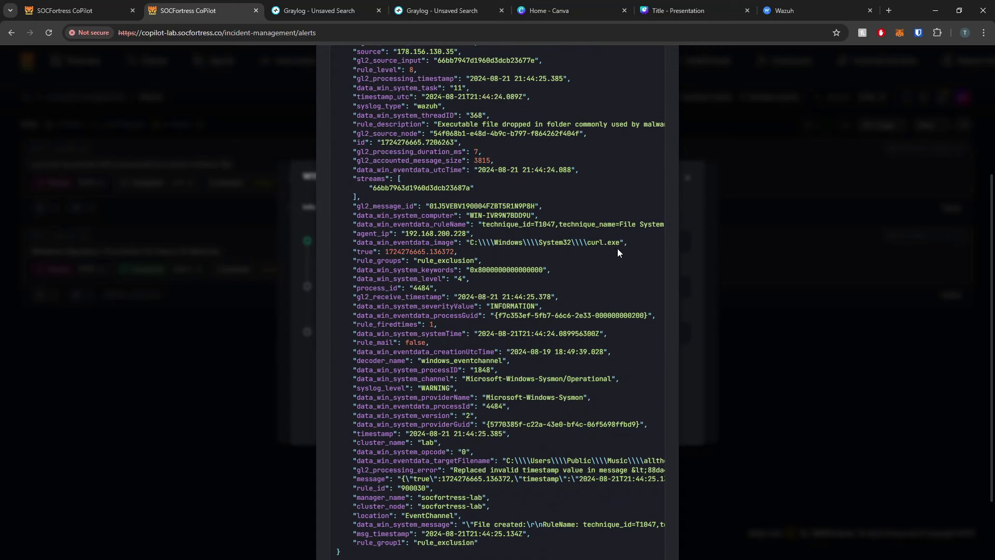
{"action": "left_click_drag", "start_coordinate": [590, 247], "coordinate": [625, 244]}
{"action": "scroll", "coordinate": [611, 248], "scroll_direction": "down", "scroll_amount": 1}
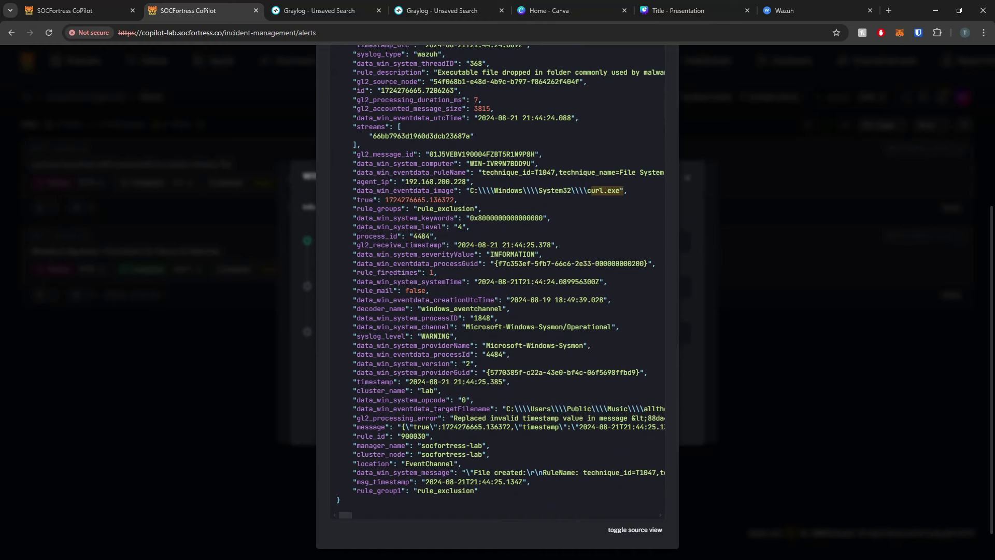
{"action": "left_click_drag", "start_coordinate": [434, 408], "coordinate": [491, 409]}
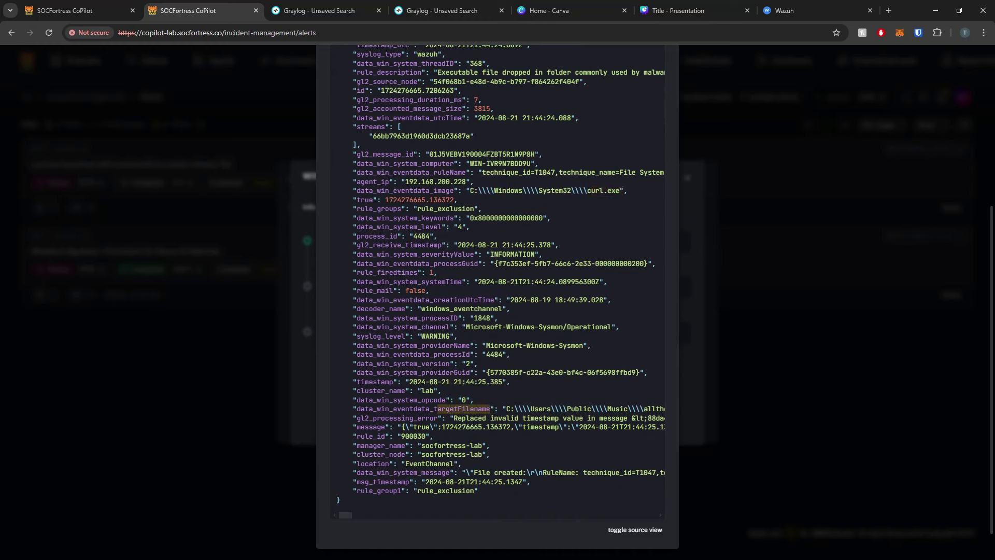
{"action": "left_click_drag", "start_coordinate": [347, 514], "coordinate": [347, 518]}
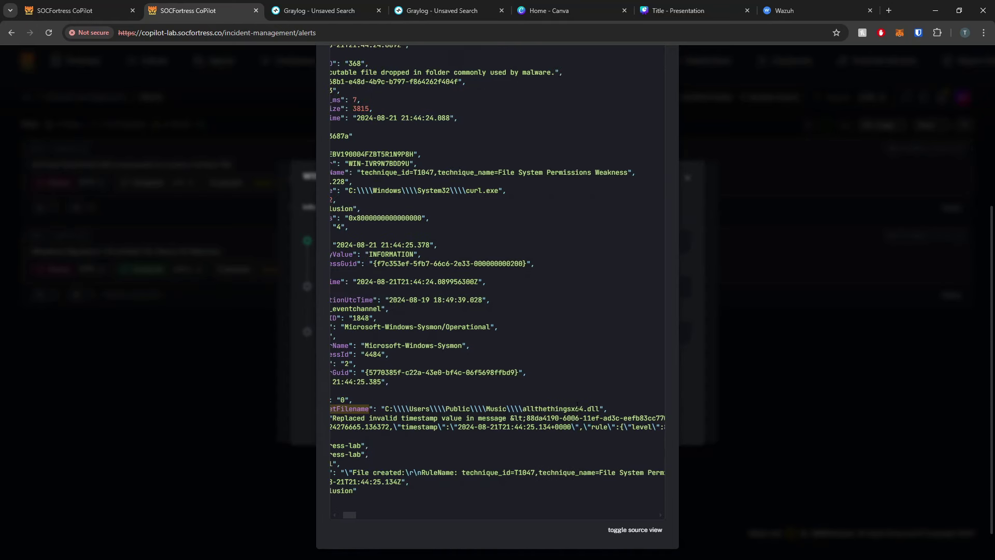
{"action": "left_click", "coordinate": [523, 407]}
{"action": "left_click_drag", "start_coordinate": [347, 514], "coordinate": [346, 515]}
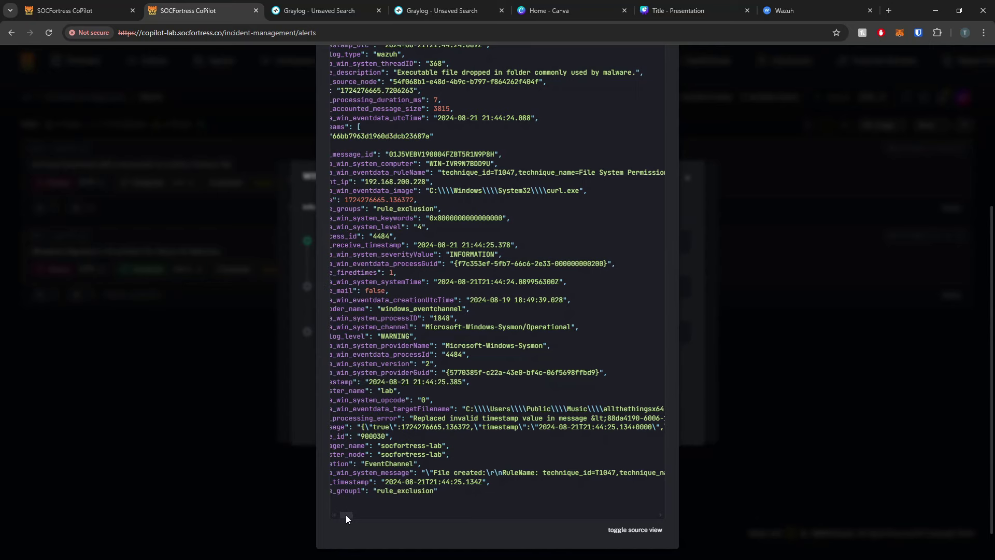
{"action": "scroll", "coordinate": [346, 515], "scroll_direction": "up", "scroll_amount": 5}
{"action": "left_click", "coordinate": [661, 113]}
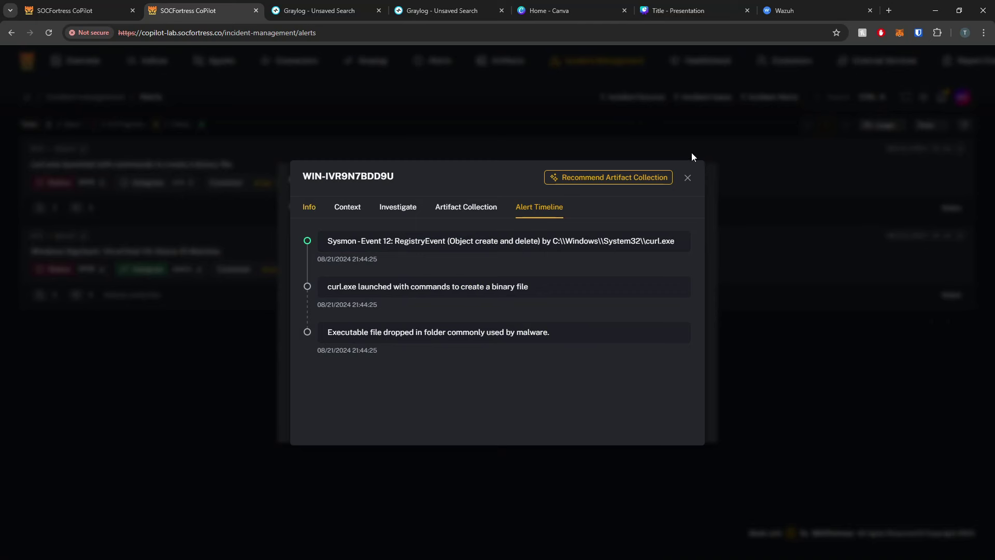
- Return to alert #23's overview and try its Status dropdown
{"action": "key", "text": "Escape"}
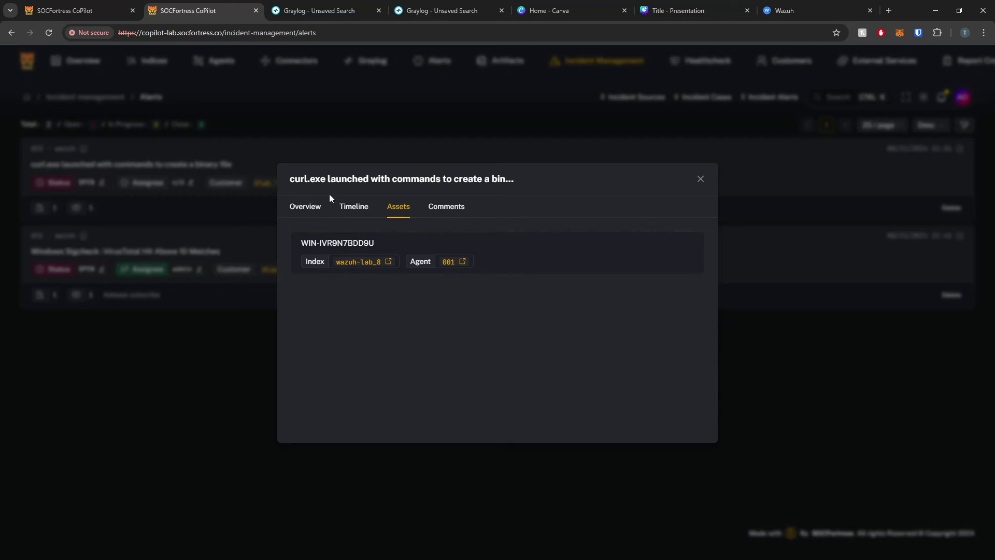
{"action": "left_click_drag", "start_coordinate": [289, 179], "coordinate": [452, 179]}
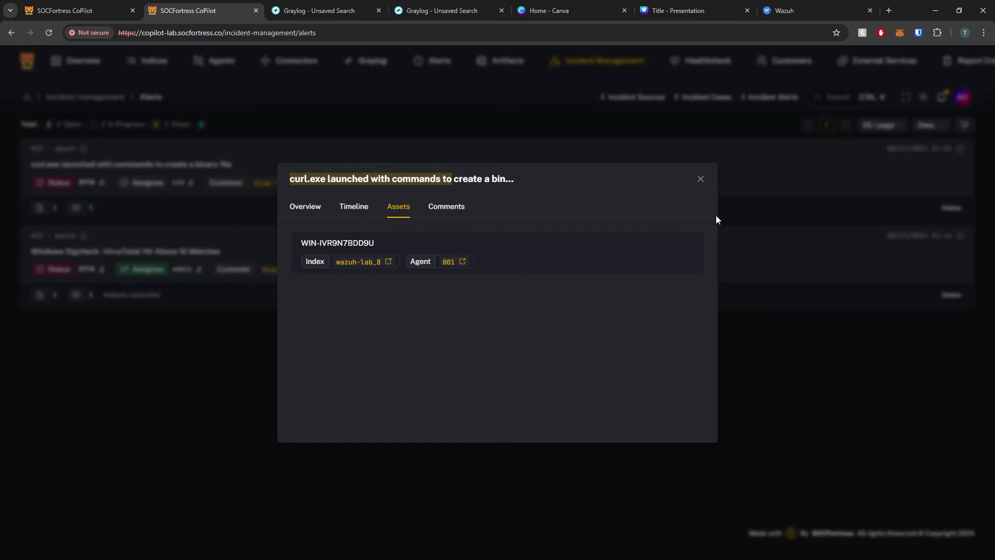
{"action": "left_click", "coordinate": [303, 206]}
{"action": "right_click", "coordinate": [294, 272]}
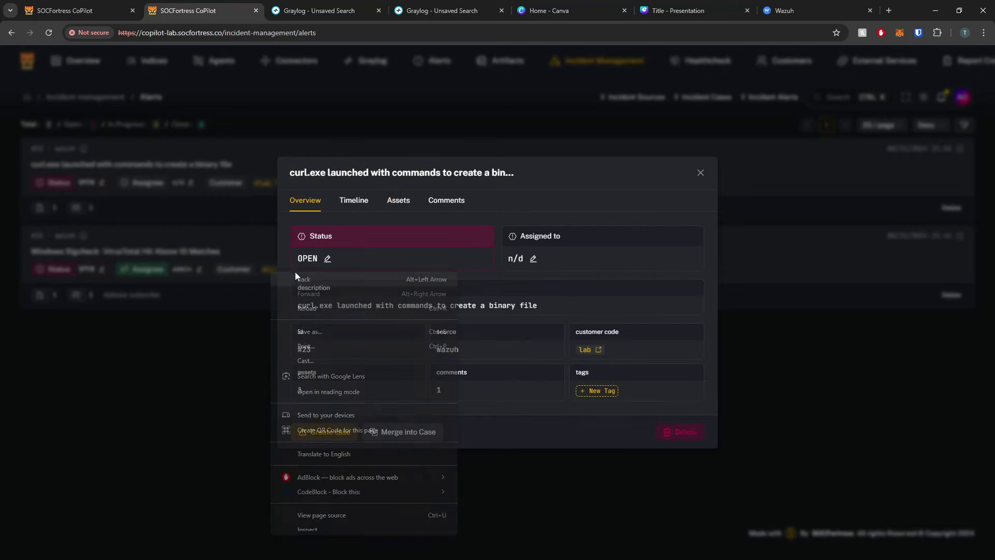
{"action": "left_click", "coordinate": [285, 232]}
{"action": "left_click", "coordinate": [304, 261]}
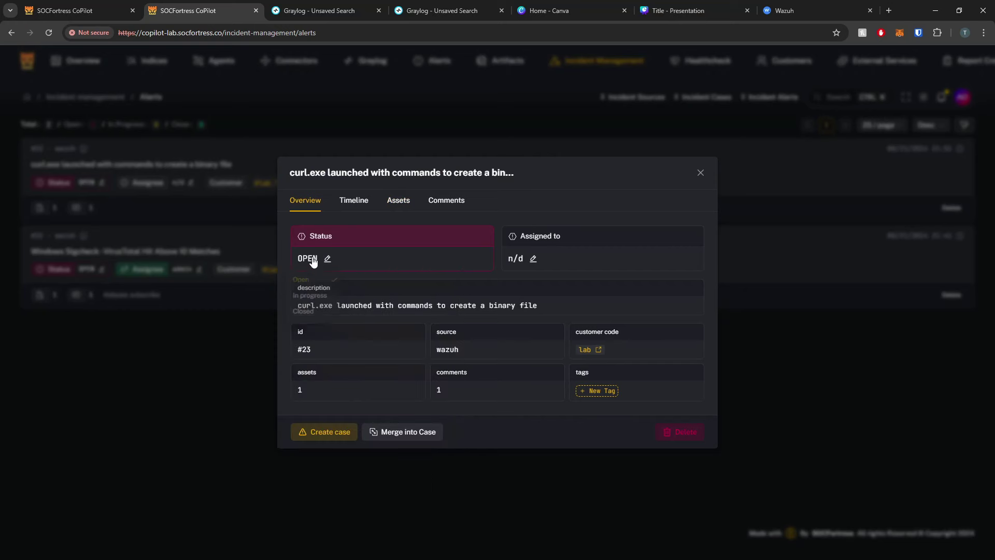
{"action": "left_click", "coordinate": [304, 262]}
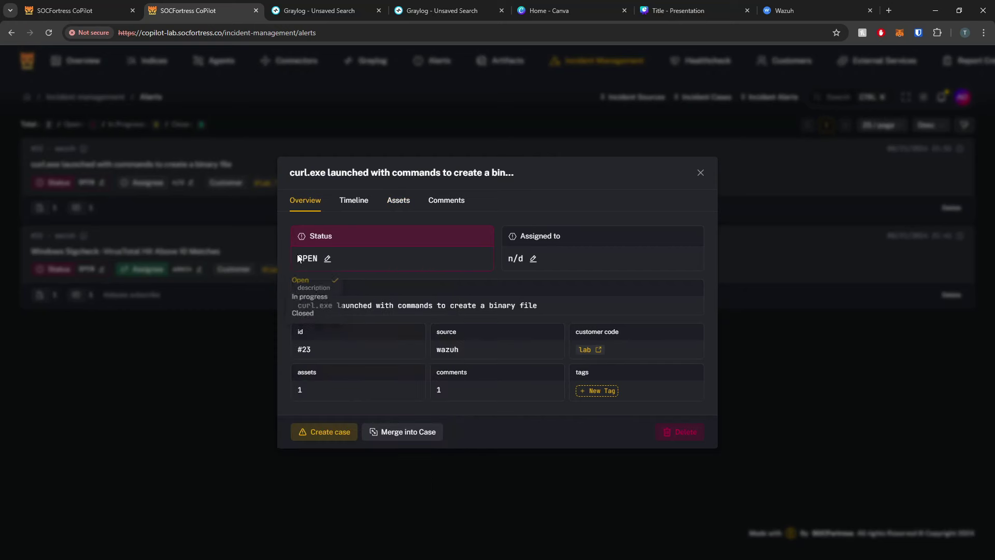
{"action": "left_click", "coordinate": [323, 260]}
- Review the alert's assets again and dismiss the Status choices, leaving it OPEN
{"action": "left_click_drag", "start_coordinate": [294, 173], "coordinate": [507, 175]}
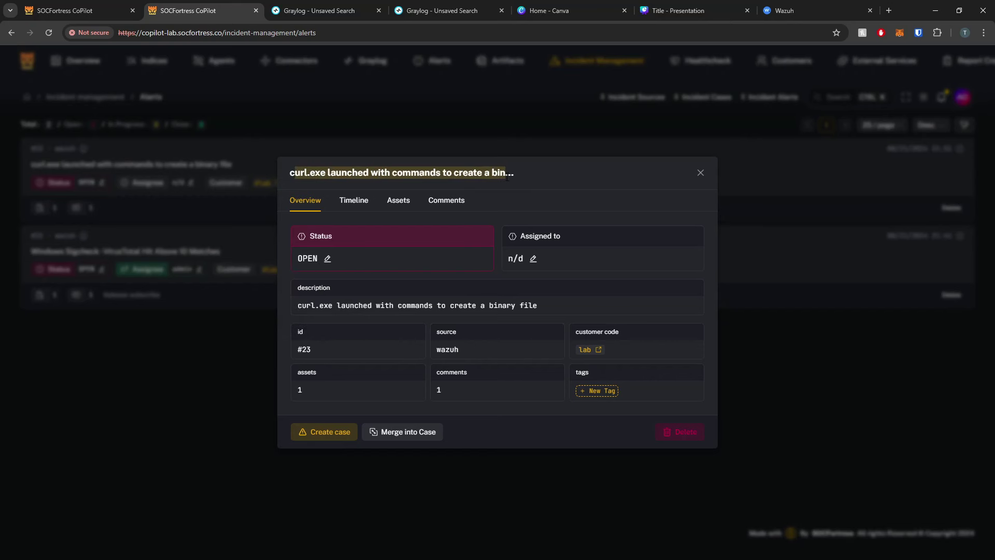
{"action": "left_click", "coordinate": [404, 203]}
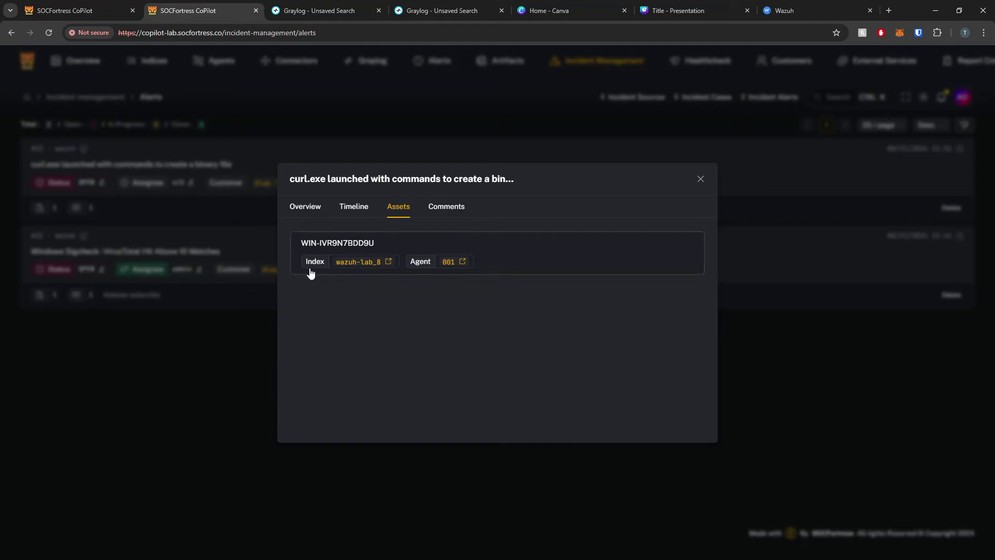
{"action": "left_click", "coordinate": [305, 206]}
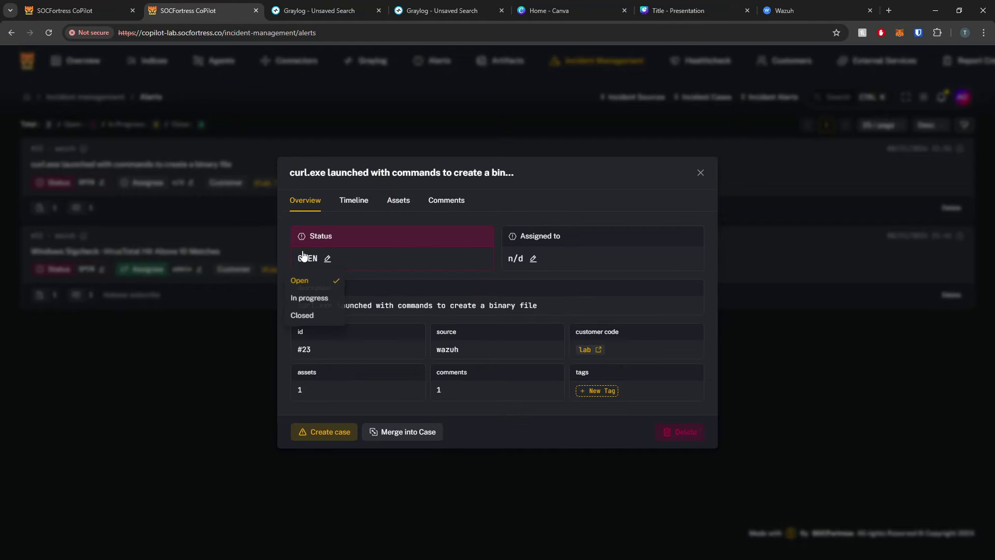
{"action": "left_click", "coordinate": [304, 260]}
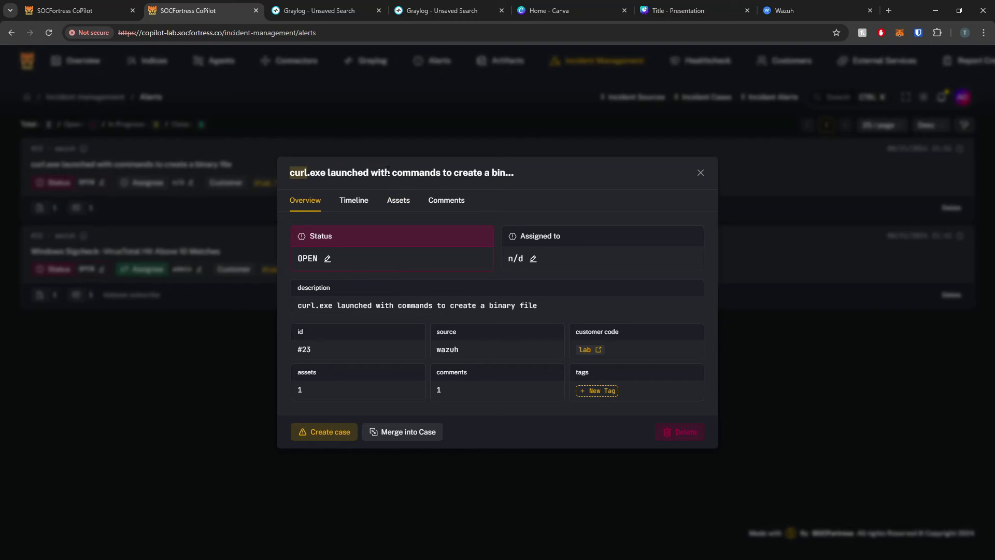
{"action": "left_click_drag", "start_coordinate": [287, 173], "coordinate": [512, 172]}
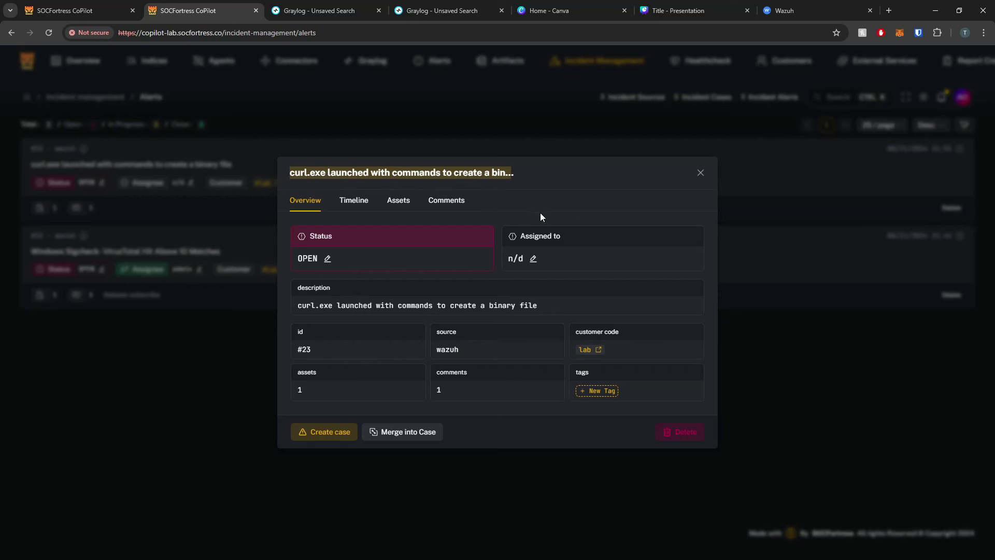
{"action": "left_click", "coordinate": [398, 200]}
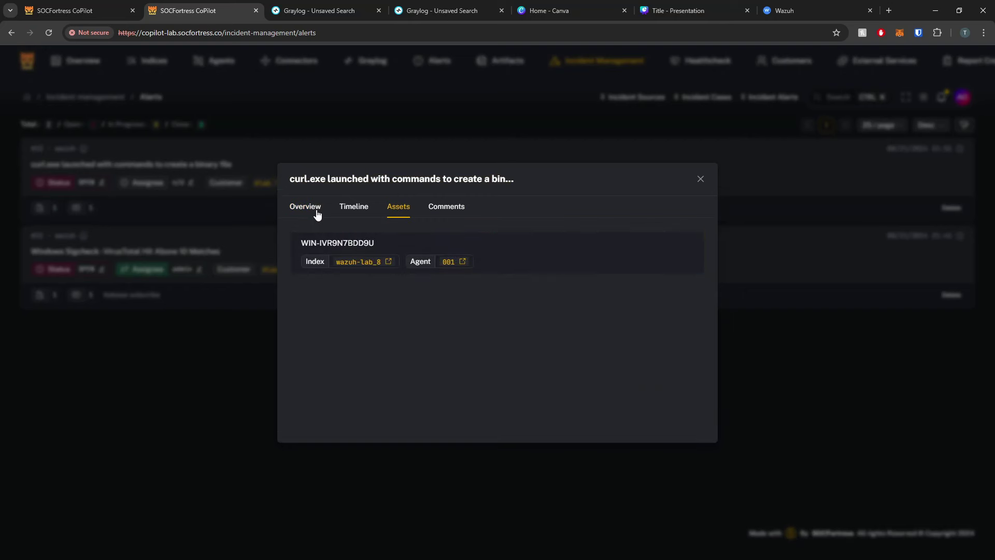
{"action": "left_click_drag", "start_coordinate": [293, 179], "coordinate": [495, 177]}
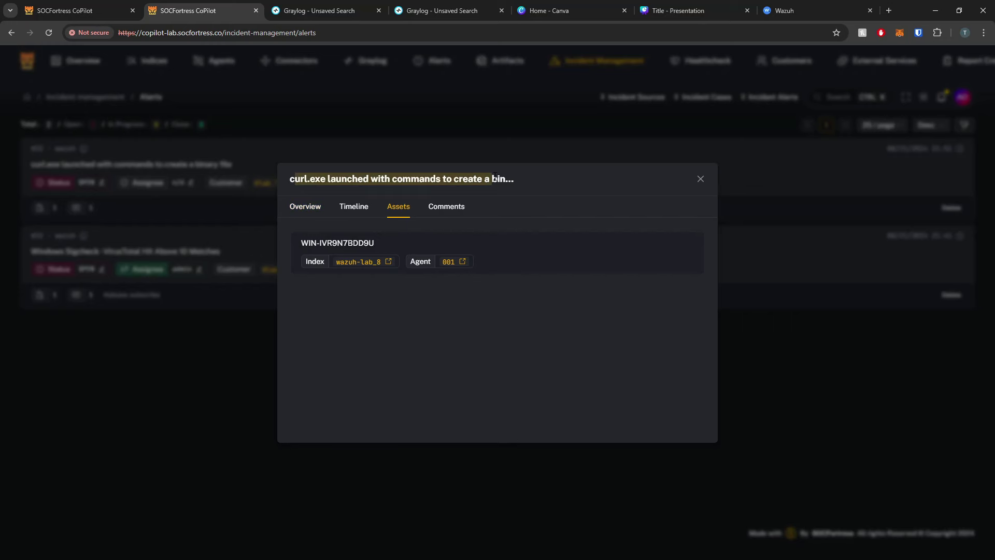
{"action": "left_click", "coordinate": [304, 207]}
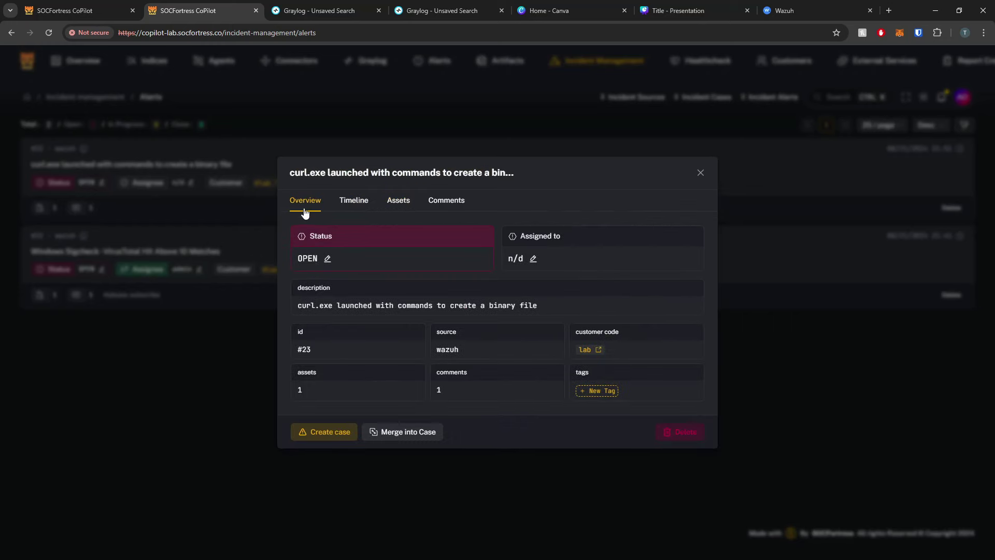
{"action": "left_click", "coordinate": [327, 258]}
{"action": "left_click", "coordinate": [566, 295]}
- Close alert #23, open the Sigcheck alert #22 and create case #4 from it
{"action": "left_click", "coordinate": [698, 173]}
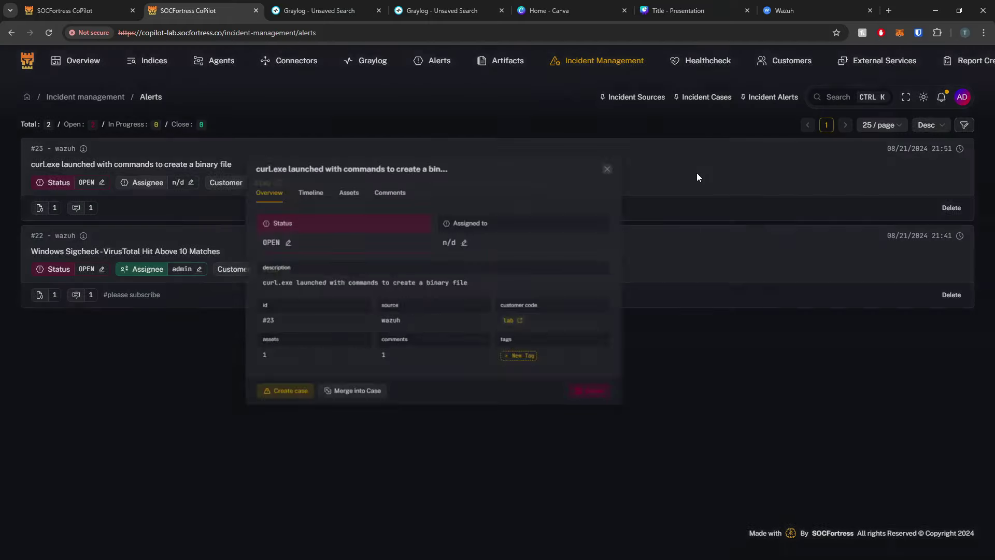
{"action": "left_click", "coordinate": [66, 234]}
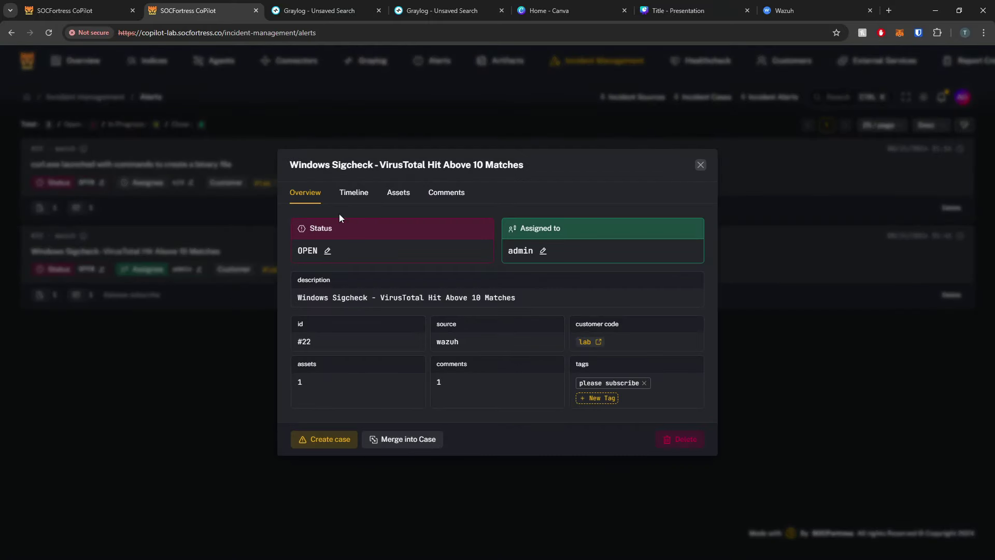
{"action": "left_click", "coordinate": [324, 441]}
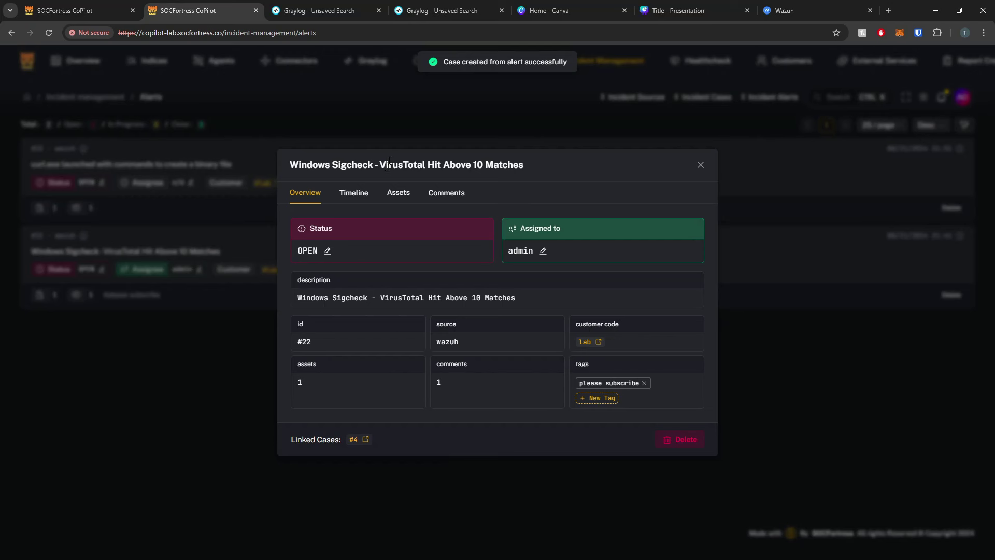
{"action": "left_click_drag", "start_coordinate": [387, 164], "coordinate": [539, 167]}
{"action": "left_click", "coordinate": [539, 164]}
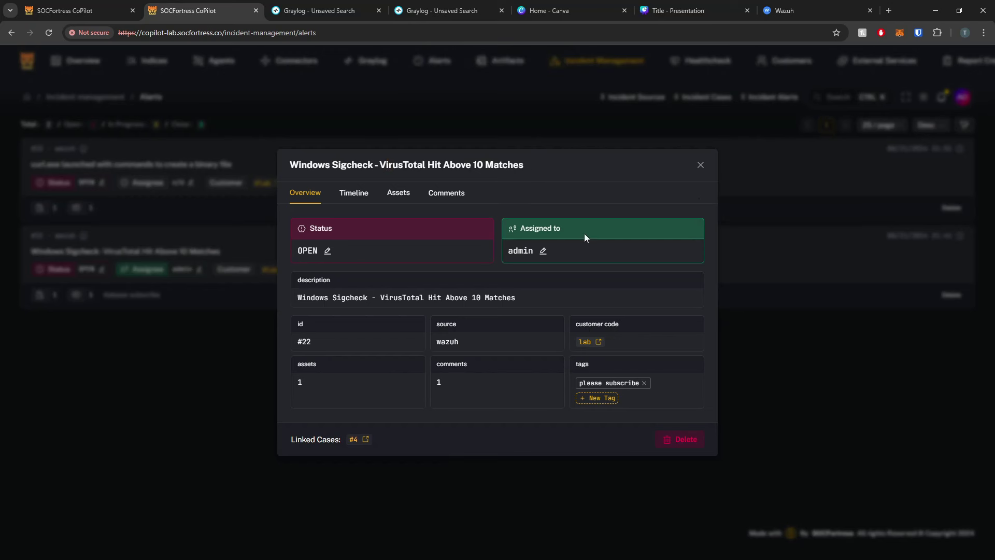
- Check case #4's alerts on the Cases page, then return to the Alerts list
{"action": "left_click", "coordinate": [701, 166]}
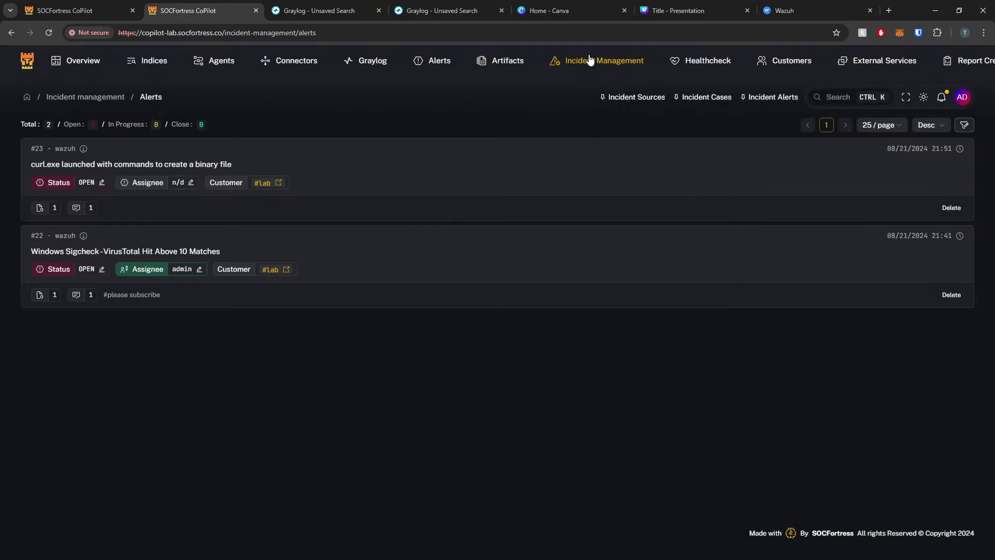
{"action": "mouse_move", "coordinate": [591, 61]}
{"action": "left_click", "coordinate": [600, 128]}
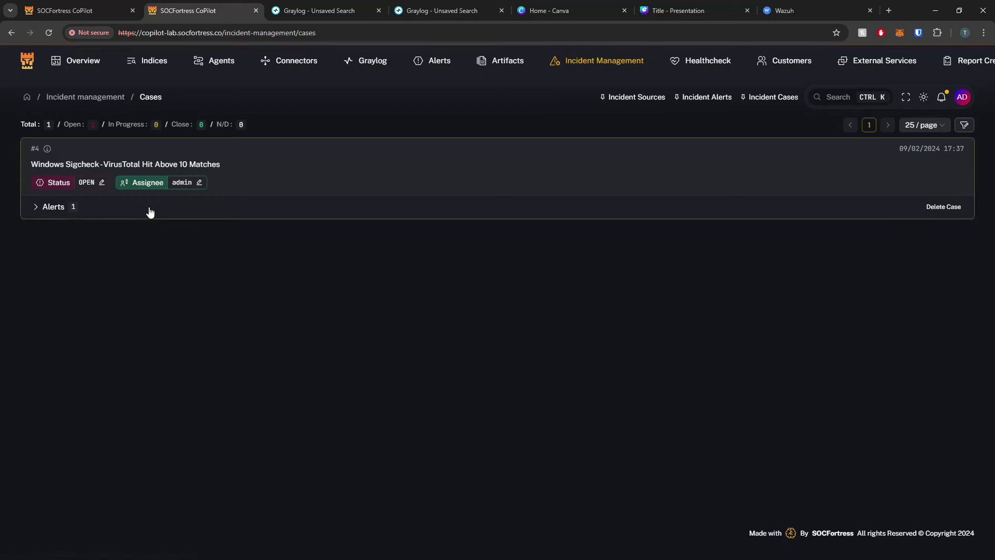
{"action": "left_click", "coordinate": [51, 207]}
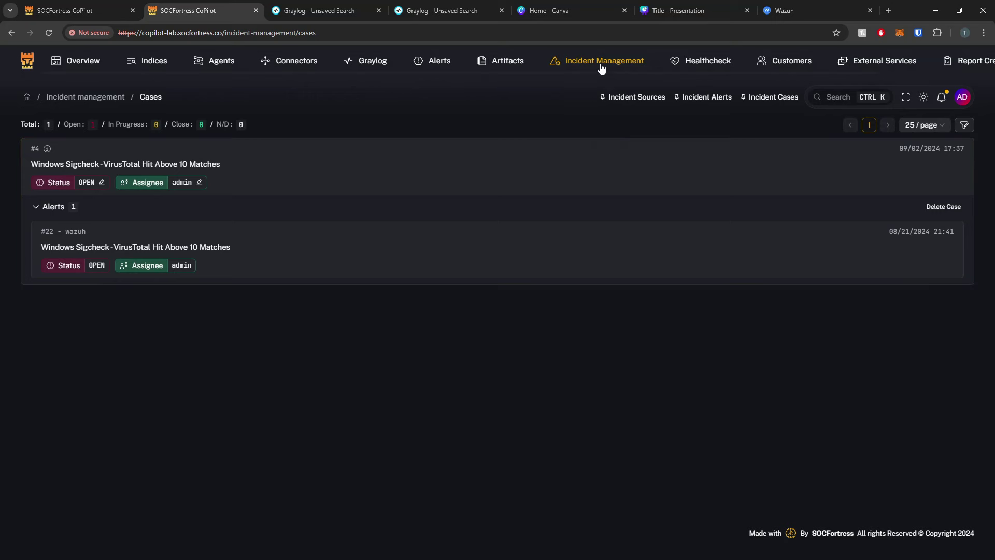
{"action": "mouse_move", "coordinate": [601, 67]}
{"action": "left_click", "coordinate": [600, 108]}
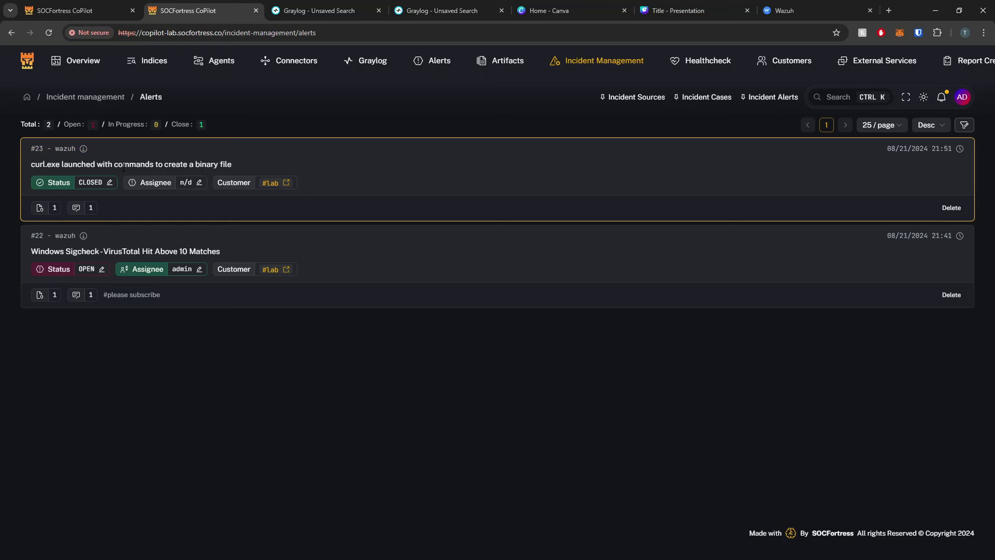
- Merge alert #23 into case #4 and open the linked case #4
{"action": "left_click", "coordinate": [68, 149]}
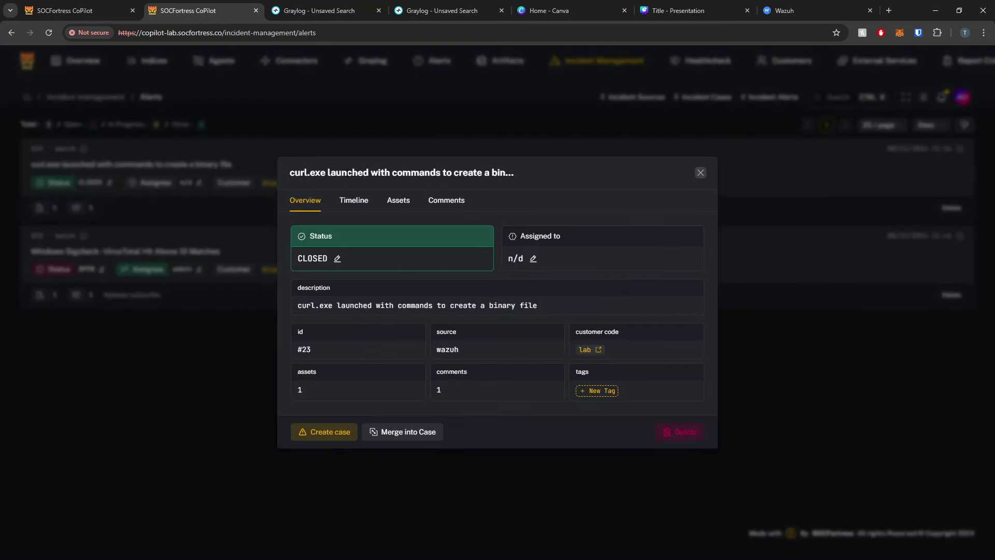
{"action": "left_click", "coordinate": [407, 431]}
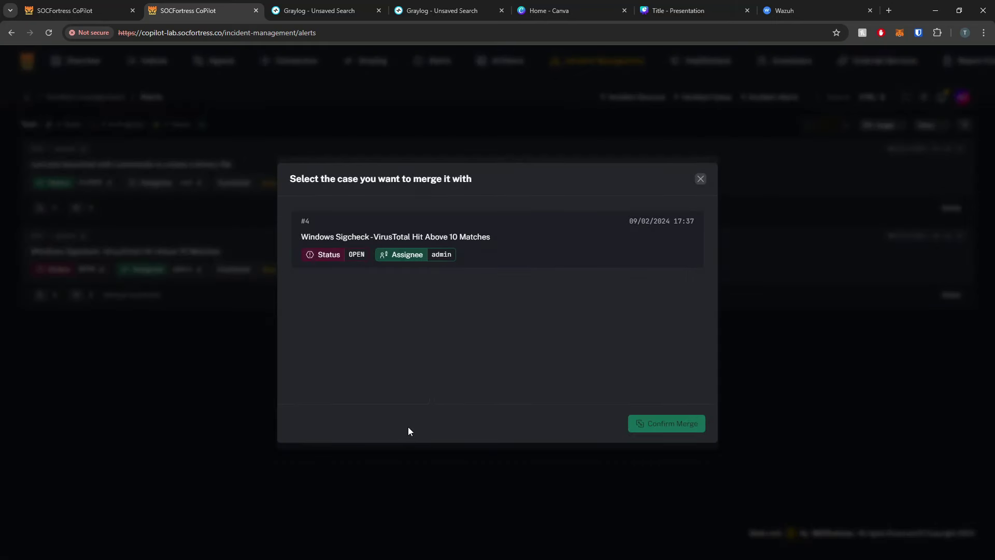
{"action": "left_click", "coordinate": [408, 240]}
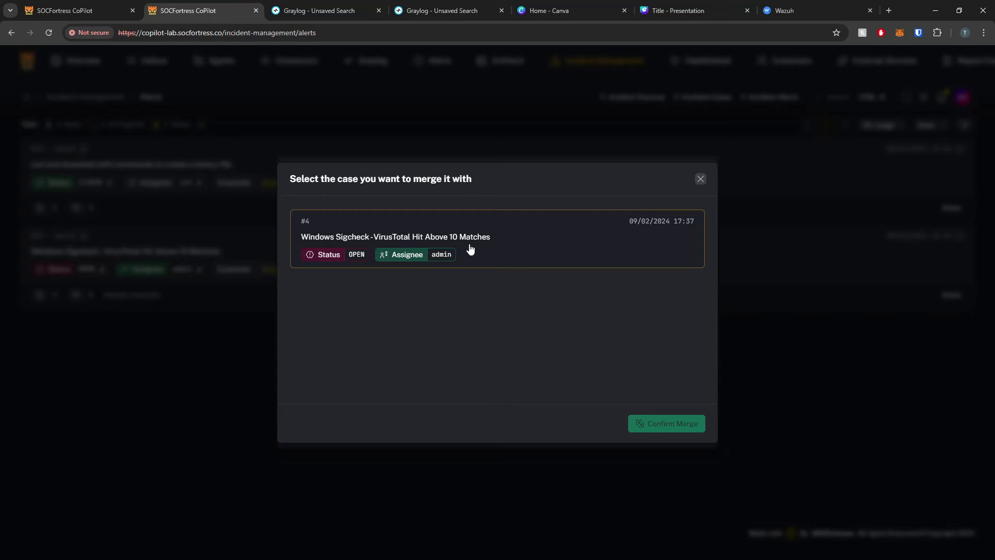
{"action": "left_click", "coordinate": [498, 240]}
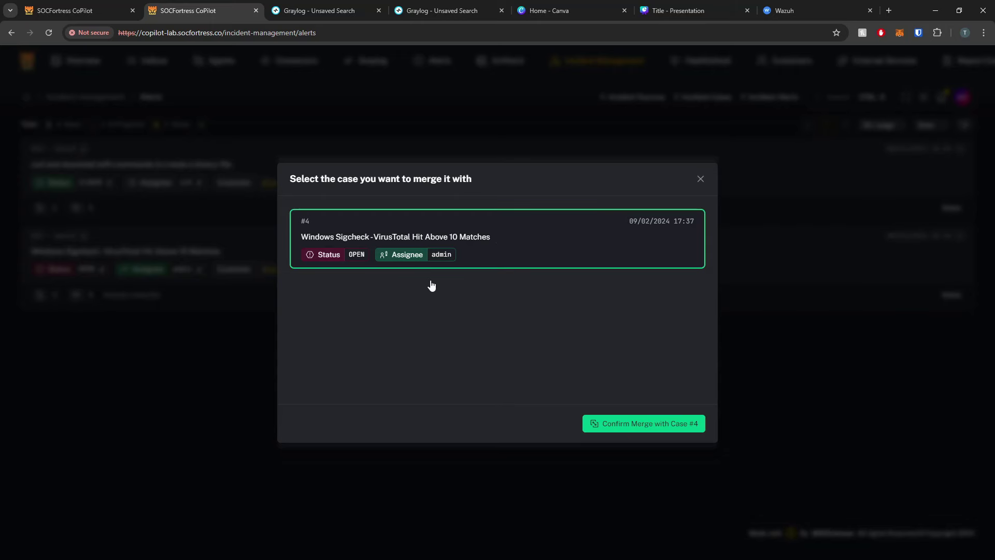
{"action": "left_click", "coordinate": [648, 422]}
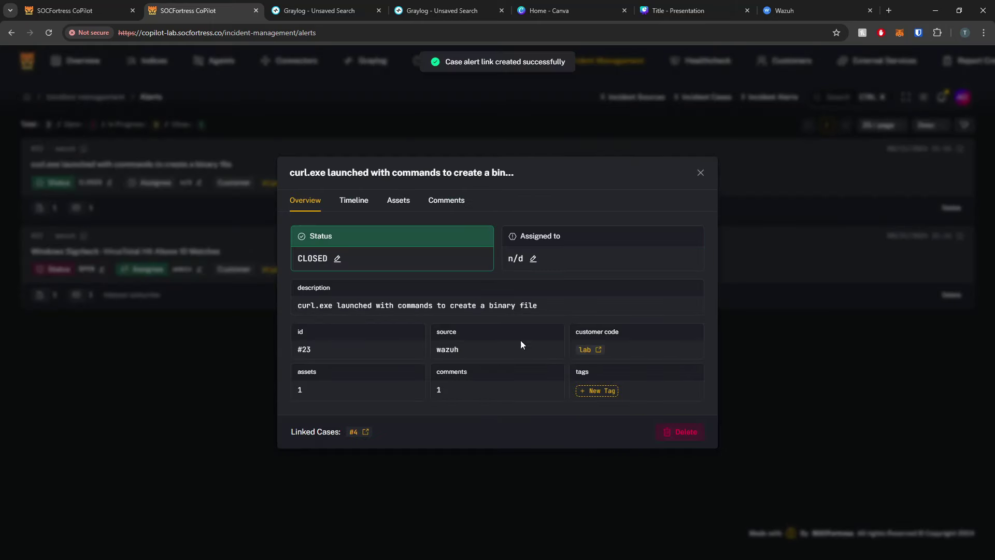
{"action": "left_click", "coordinate": [357, 431]}
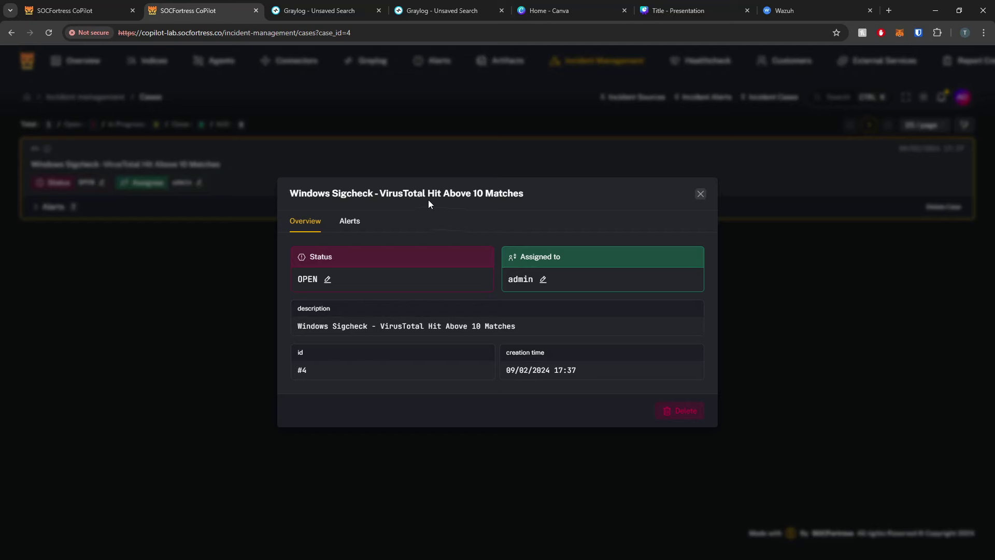
- Confirm case #4 lists alerts #22 and #23, then close the wazuh source details
{"action": "left_click", "coordinate": [349, 222]}
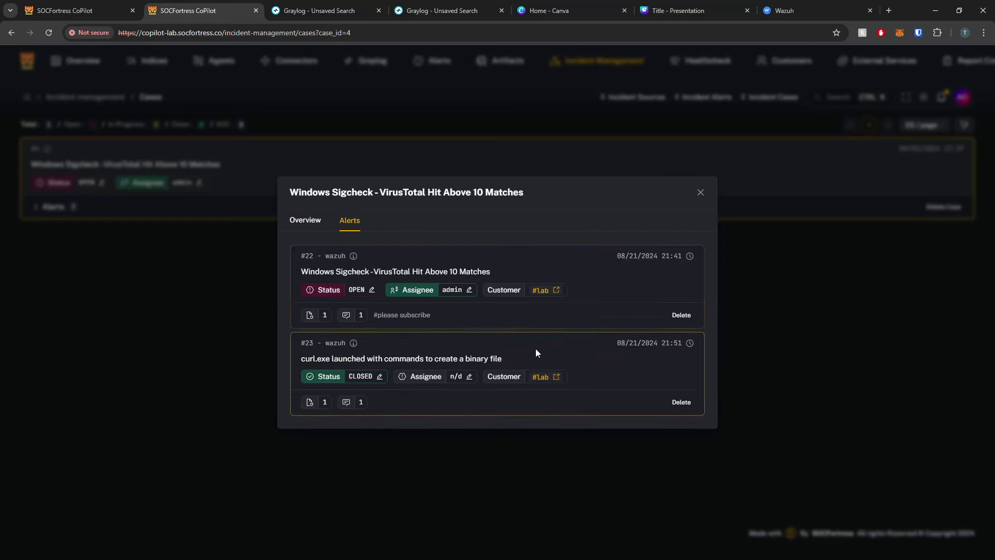
{"action": "left_click", "coordinate": [700, 192]}
{"action": "left_click", "coordinate": [45, 210]}
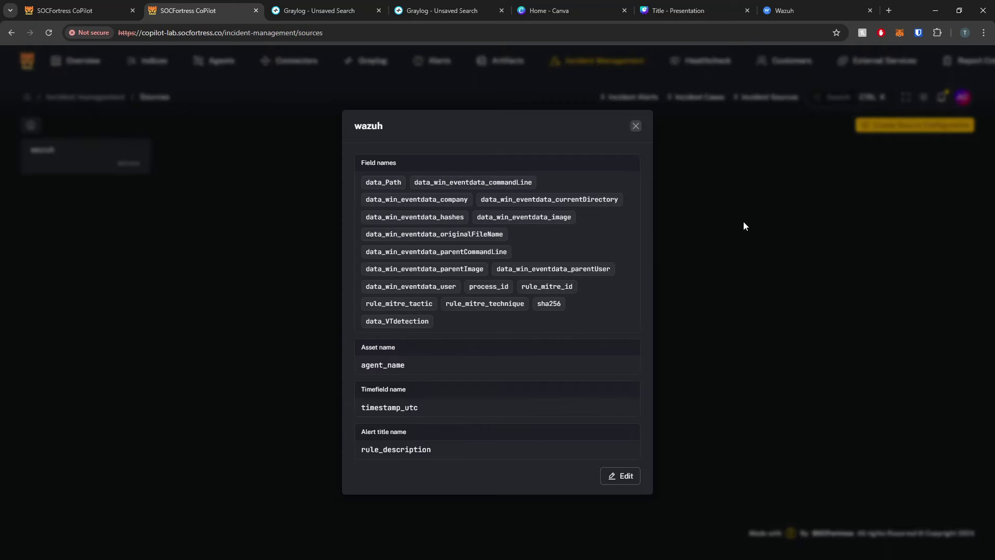
{"action": "left_click", "coordinate": [635, 126]}
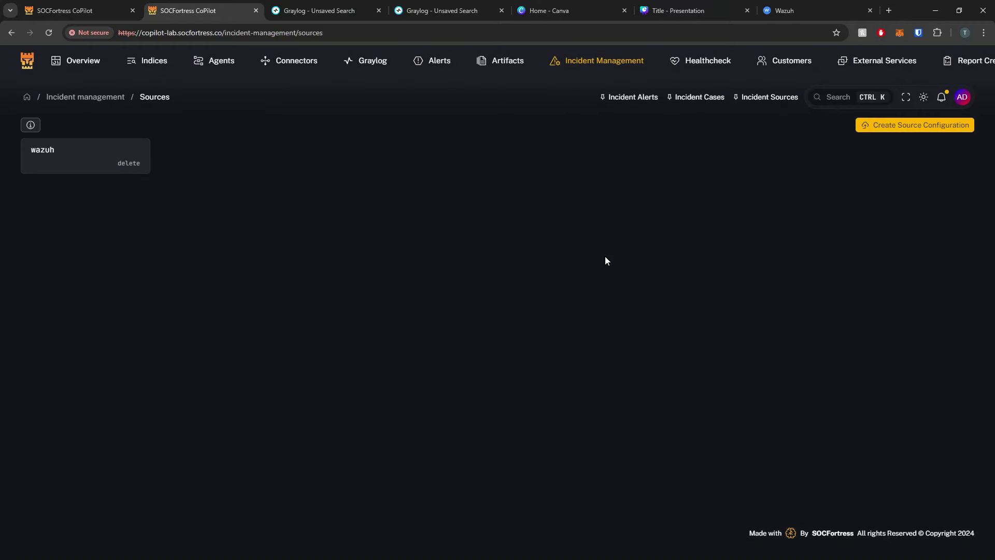